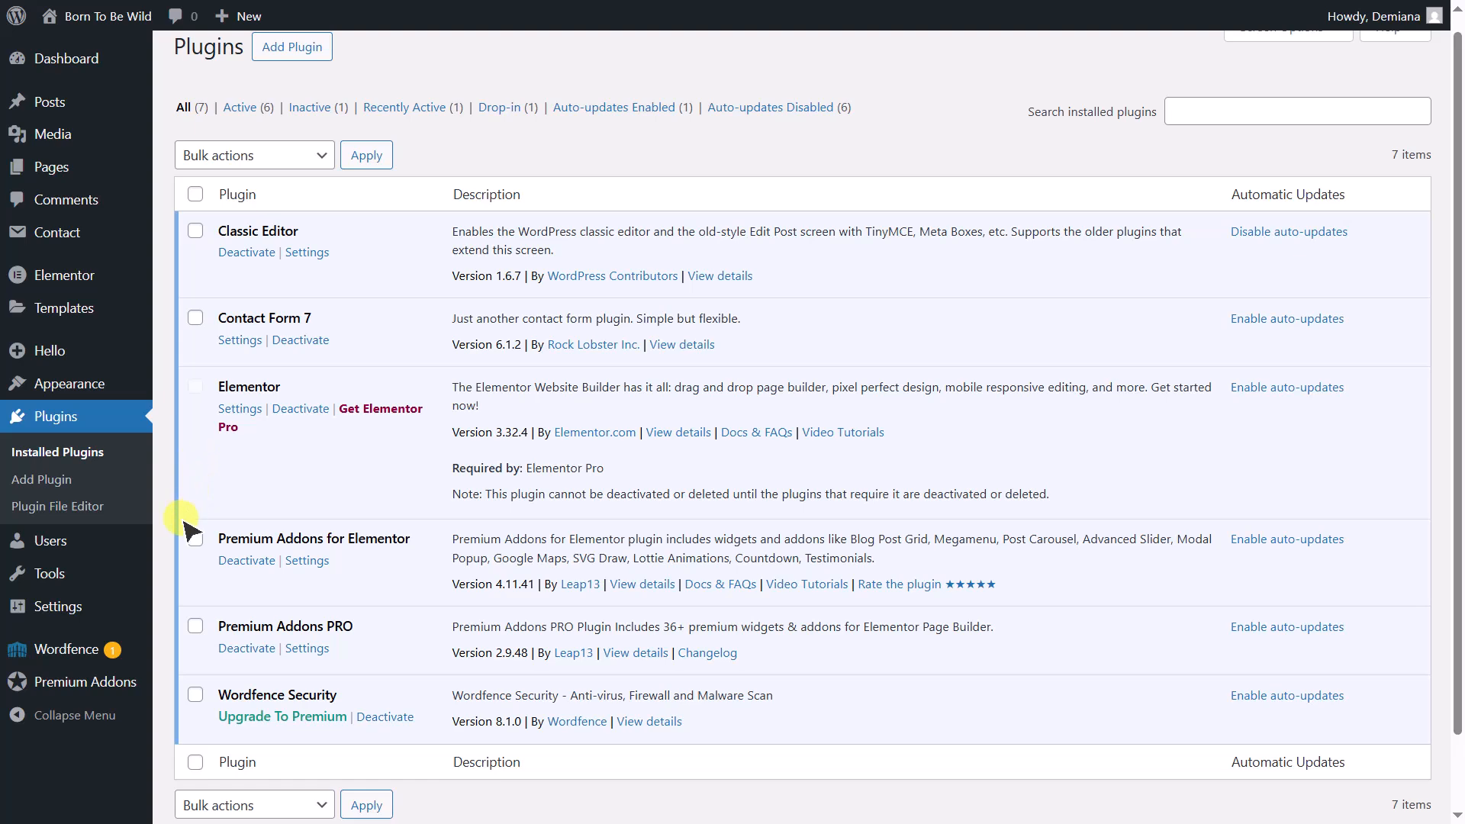
# - Enable the Global Badge feature in the Premium Addons global add-ons settings
pyautogui.moveTo(136, 679)
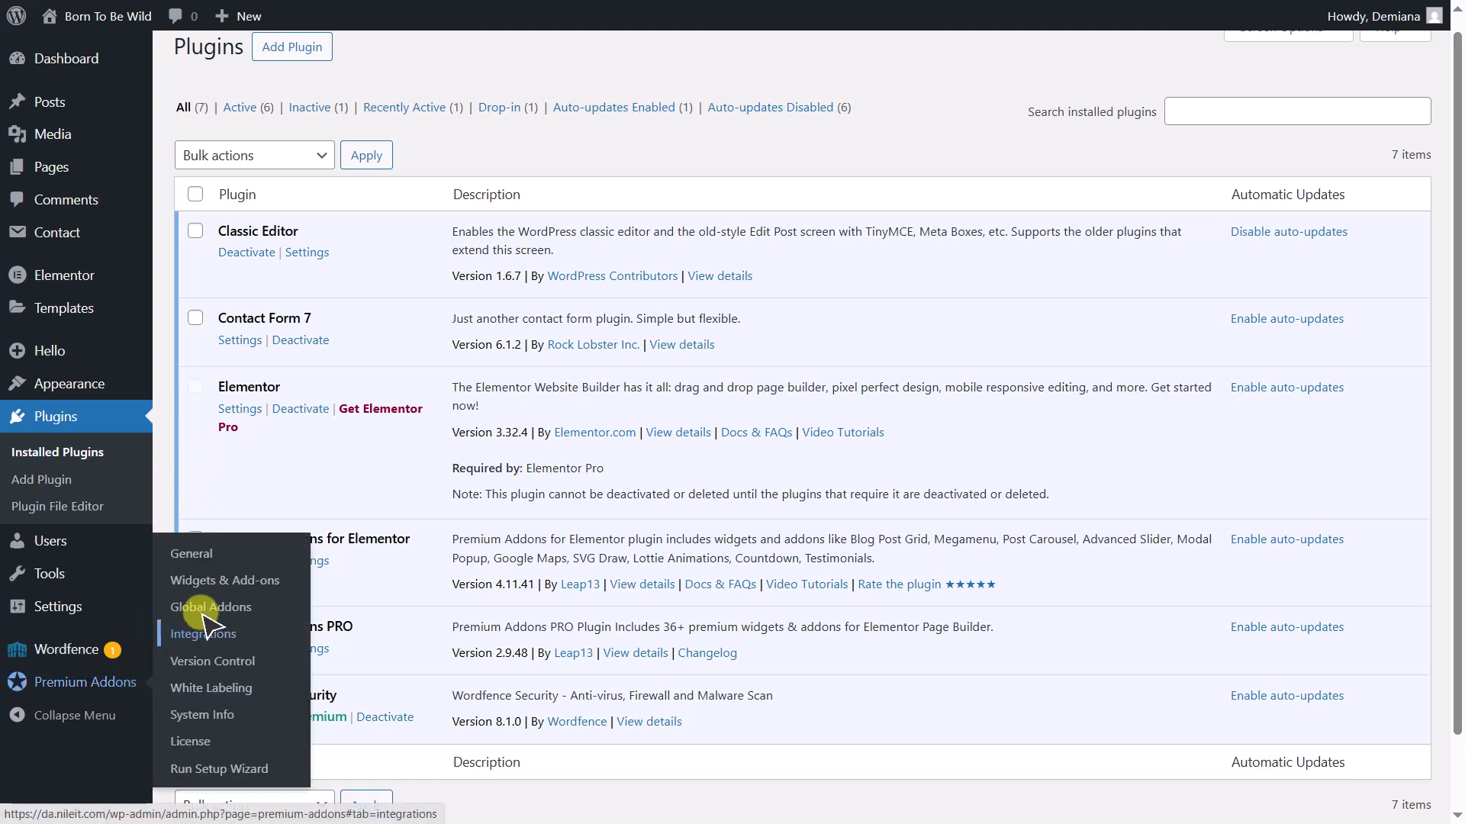
pyautogui.click(224, 608)
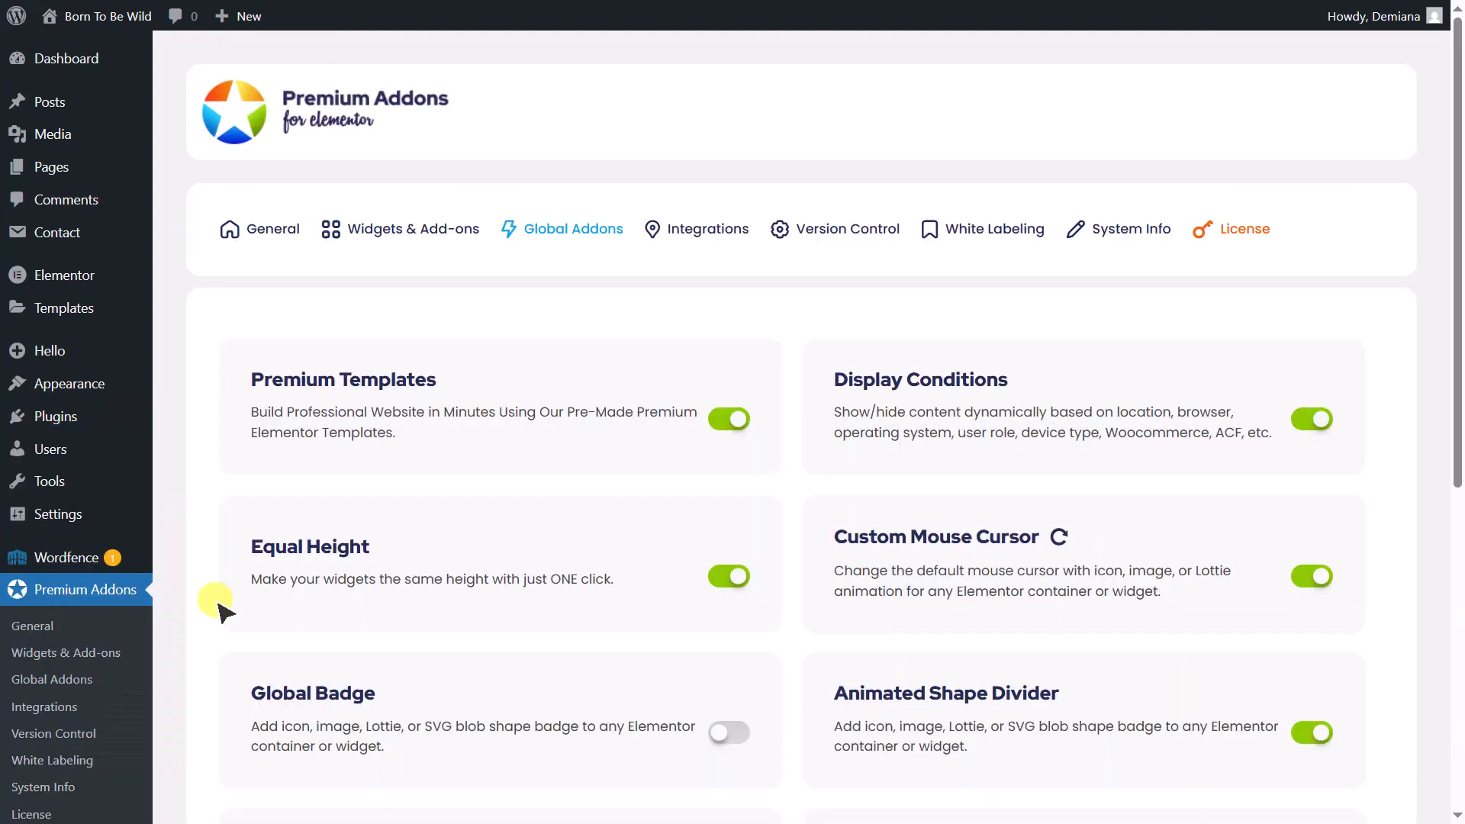
pyautogui.scroll(-2, 222, 611)
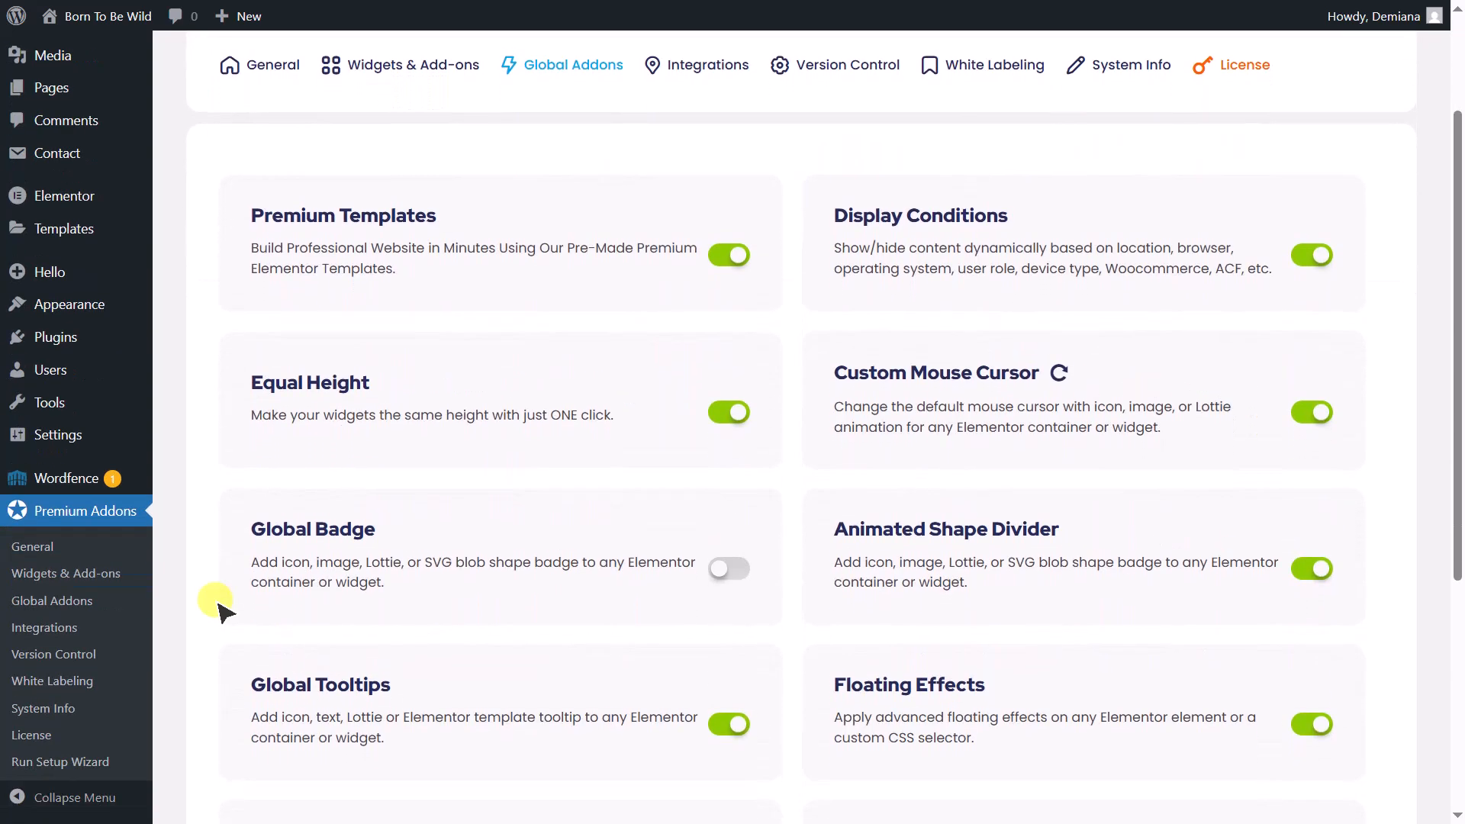
pyautogui.click(728, 568)
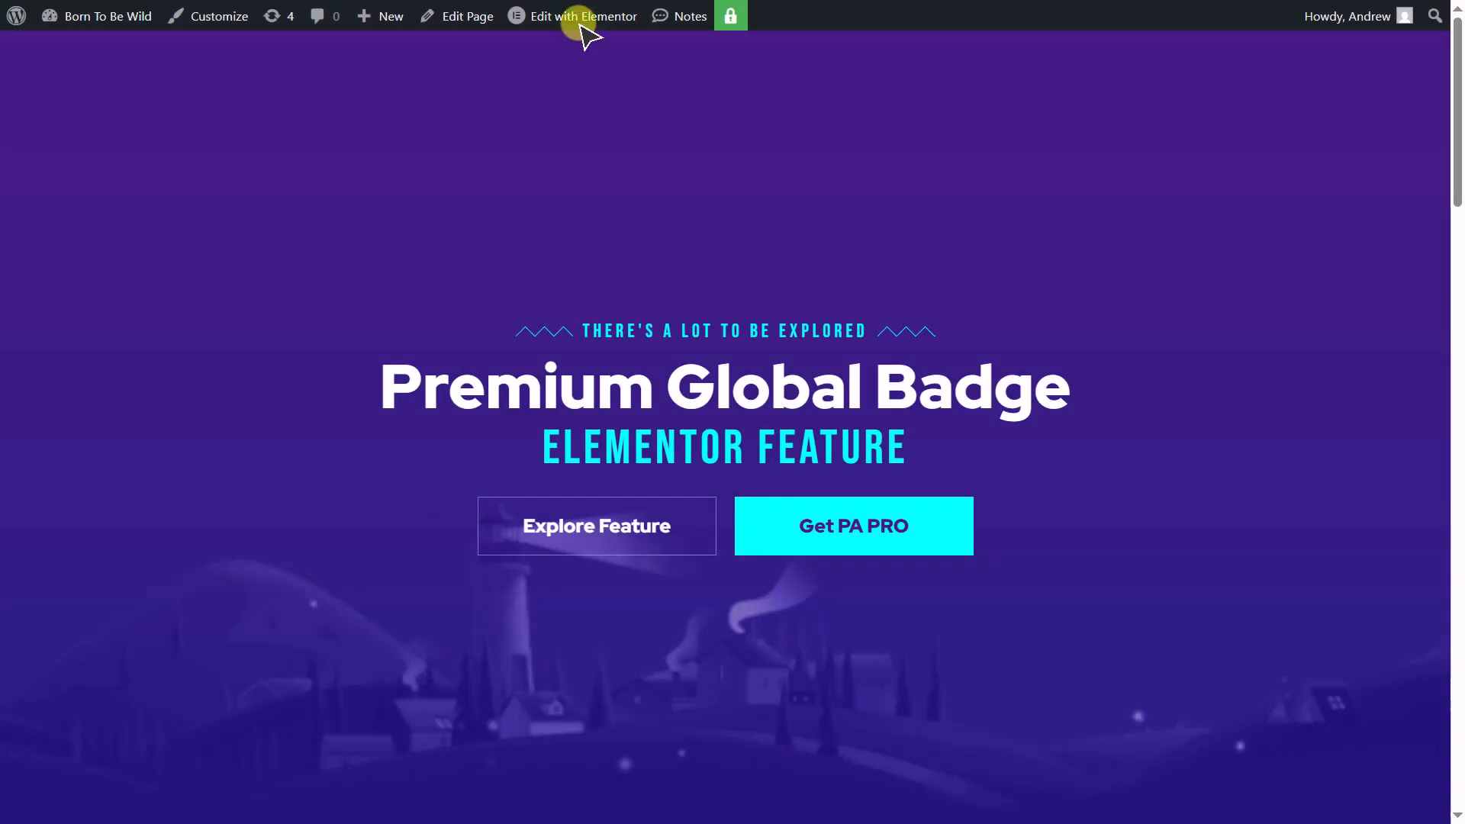
# - Open the page for editing in Elementor and enable Global Badge on the inner container holding the "Premium Global Badge" heading
pyautogui.click(580, 21)
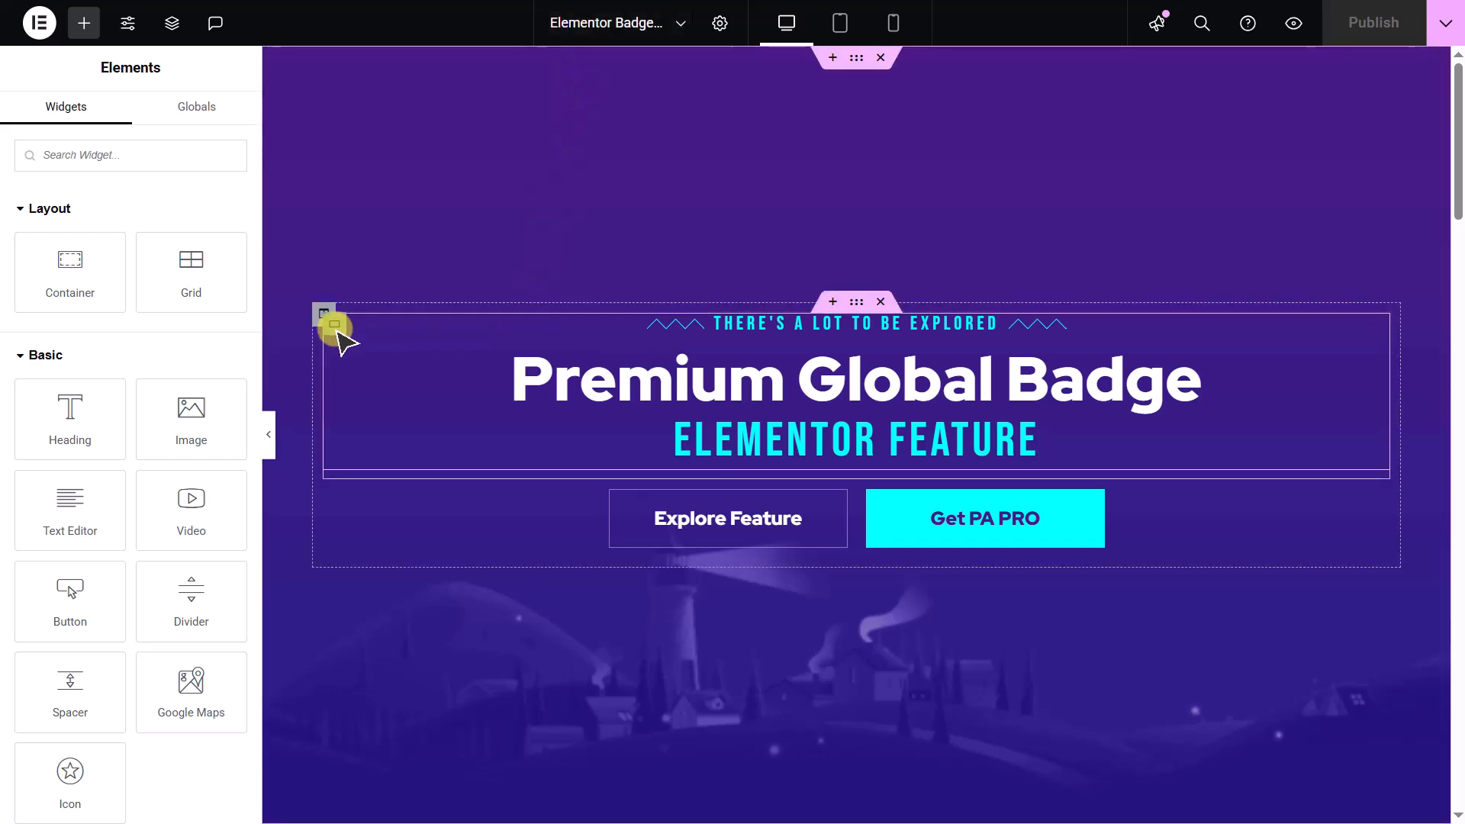
pyautogui.click(335, 326)
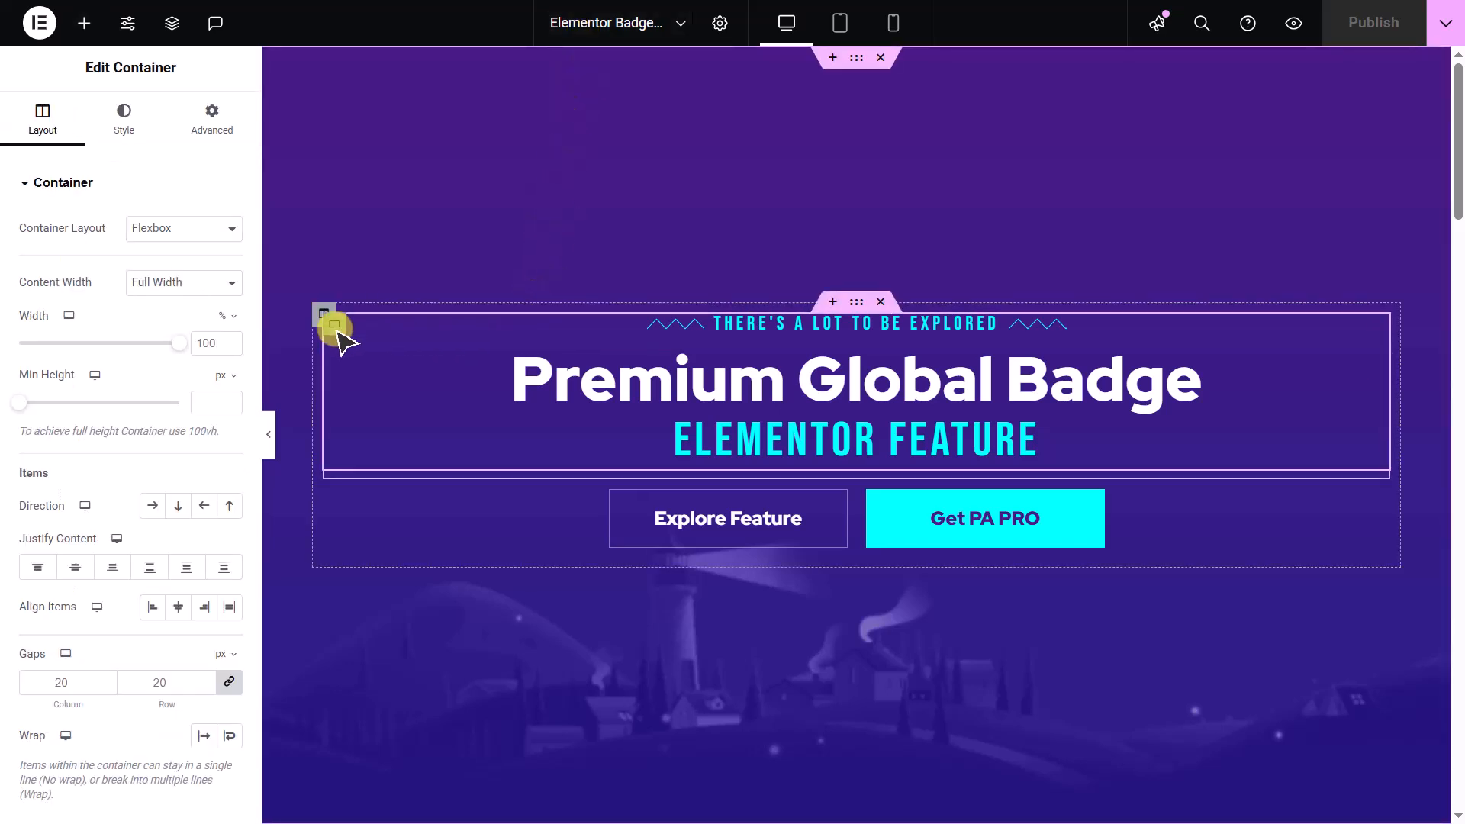
pyautogui.click(180, 189)
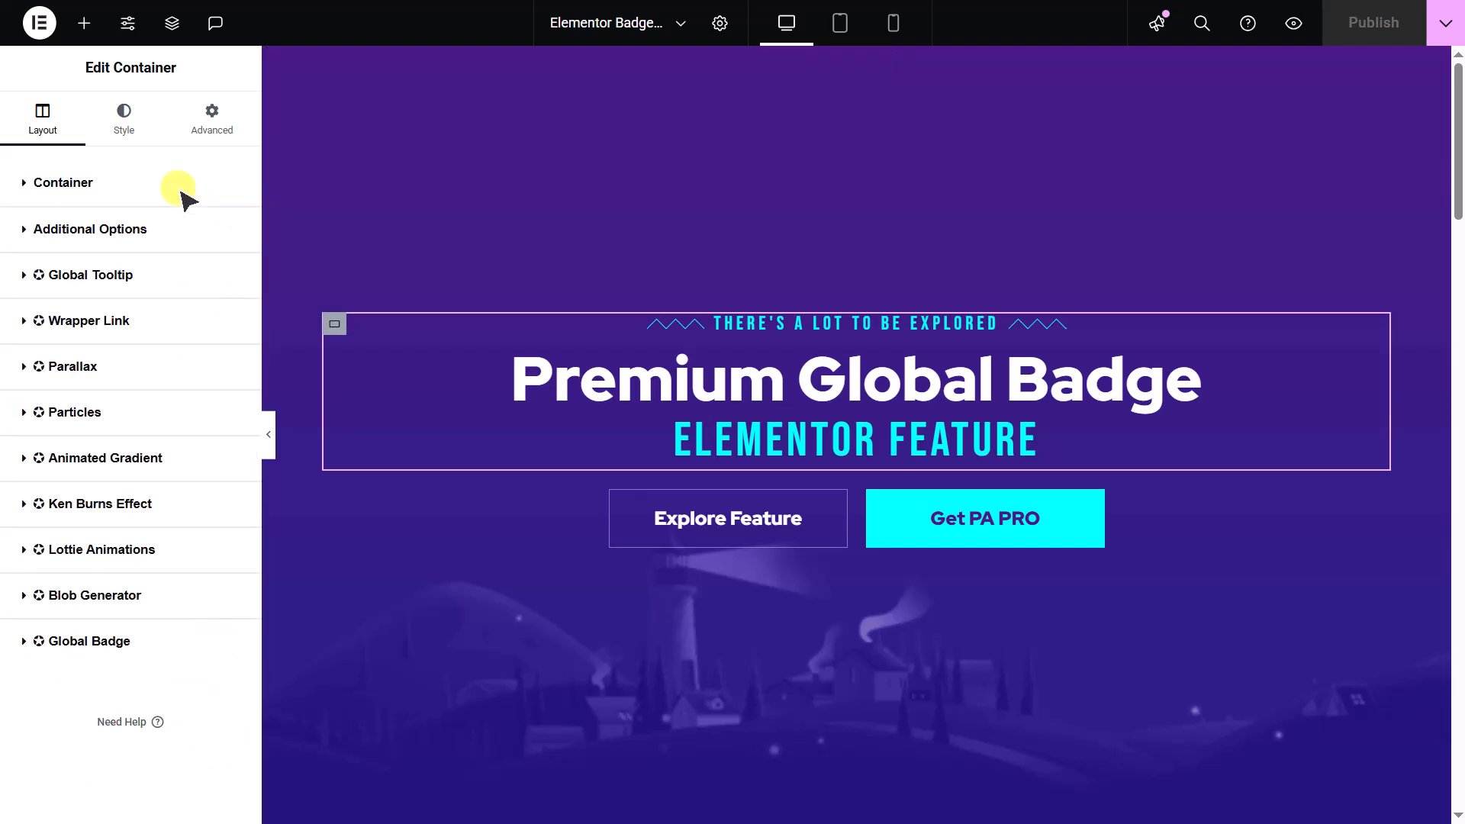
pyautogui.click(210, 645)
pyautogui.click(229, 683)
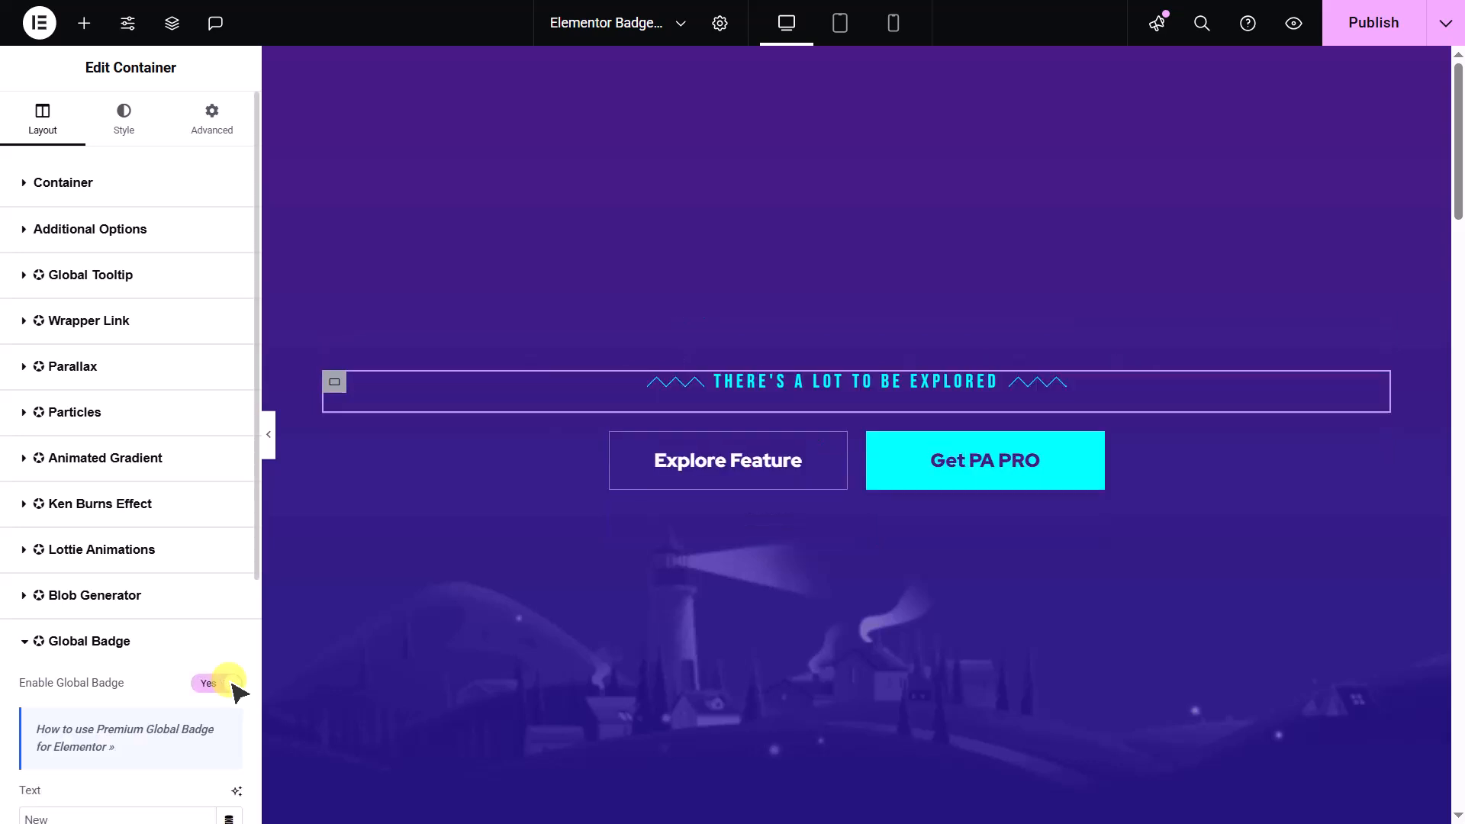
# - Try the badge texts "Sale" and "Popular", and settle on "Say Hello!"
pyautogui.scroll(-5, 237, 690)
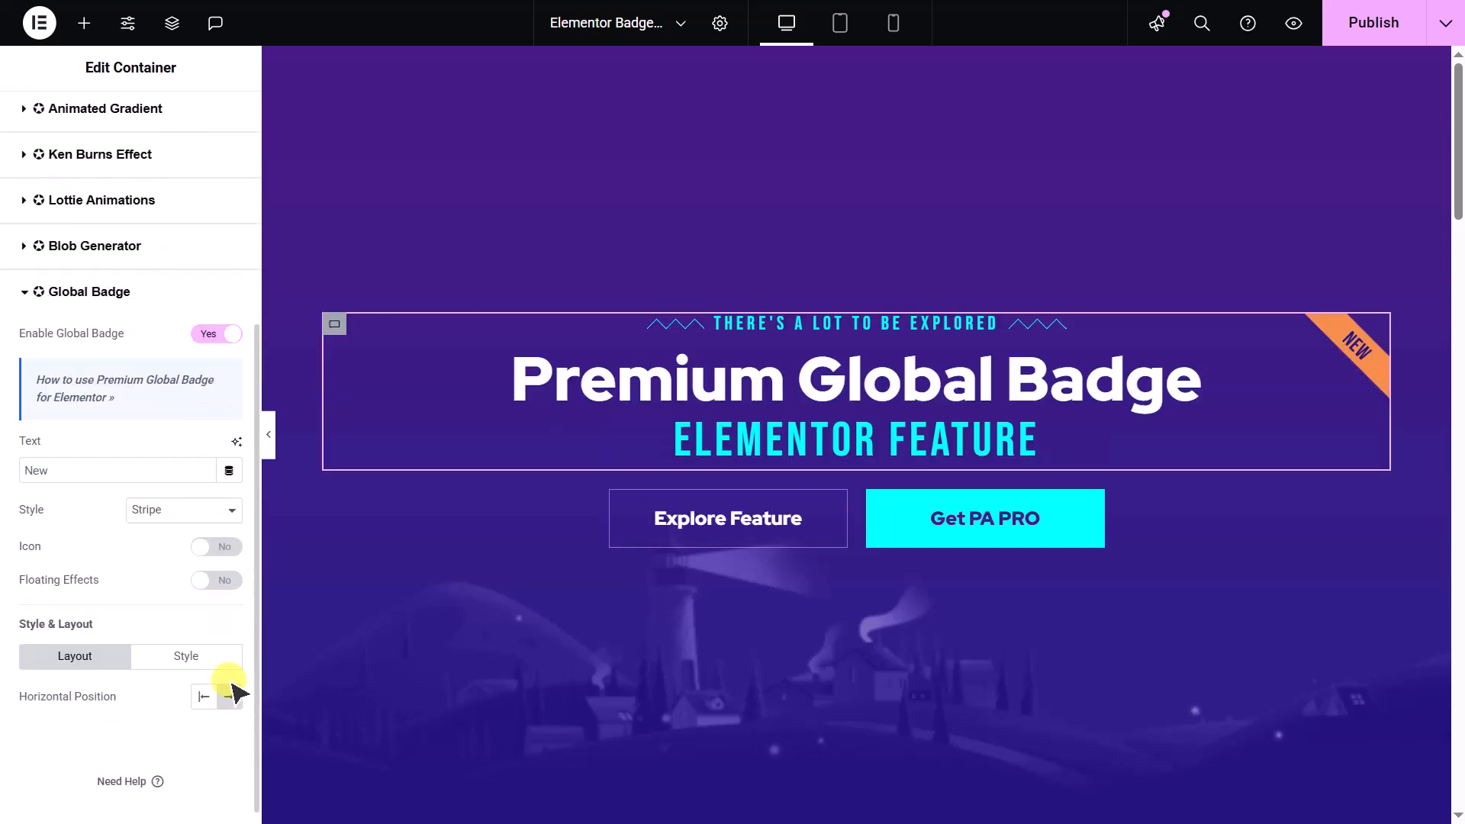
pyautogui.click(155, 457)
pyautogui.hotkey('ctrl', 'a')
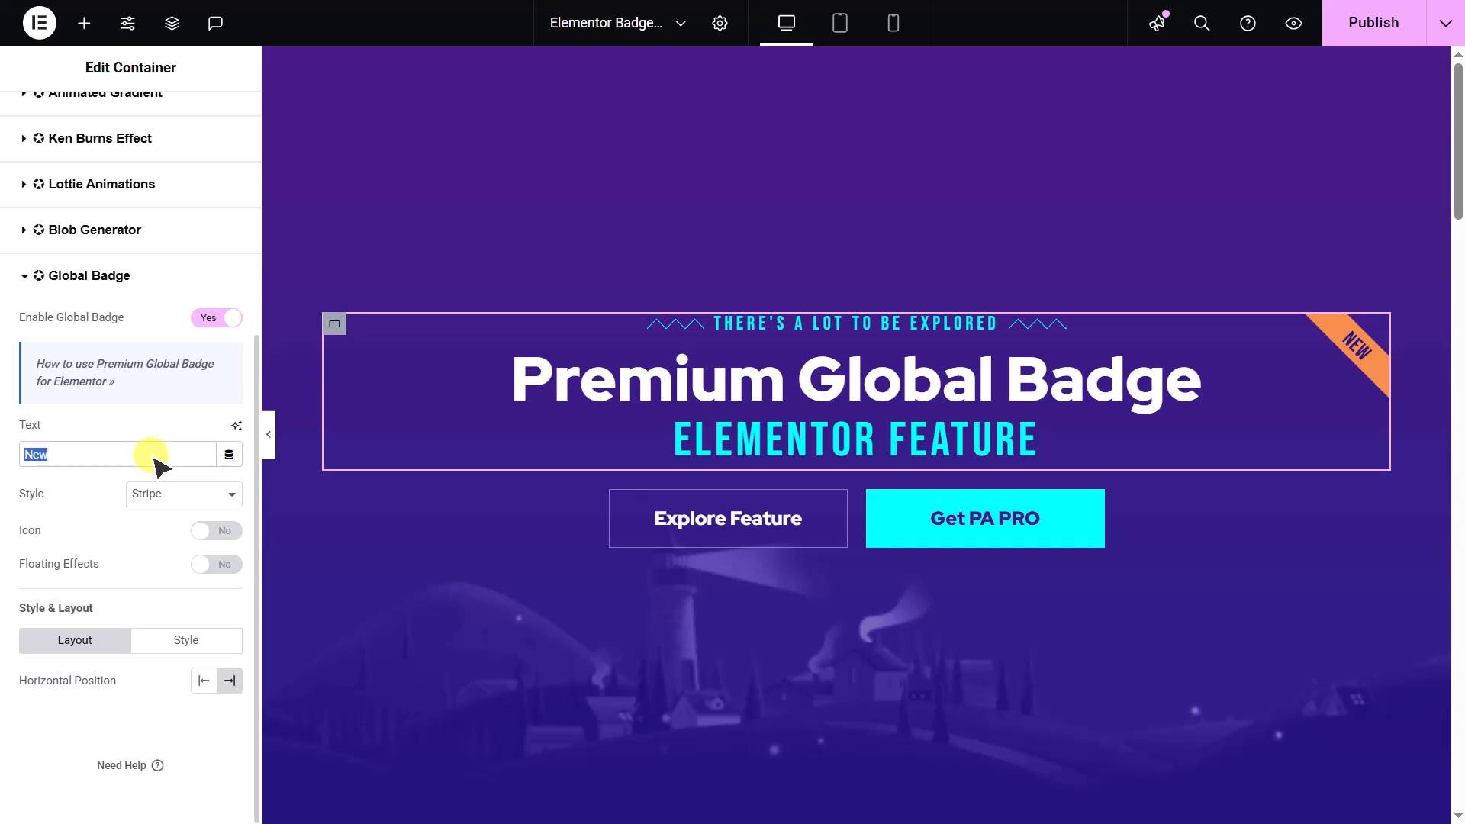
pyautogui.write('Sale')
pyautogui.hotkey('ctrl', 'a')
pyautogui.write('Popular')
pyautogui.hotkey('ctrl', 'a')
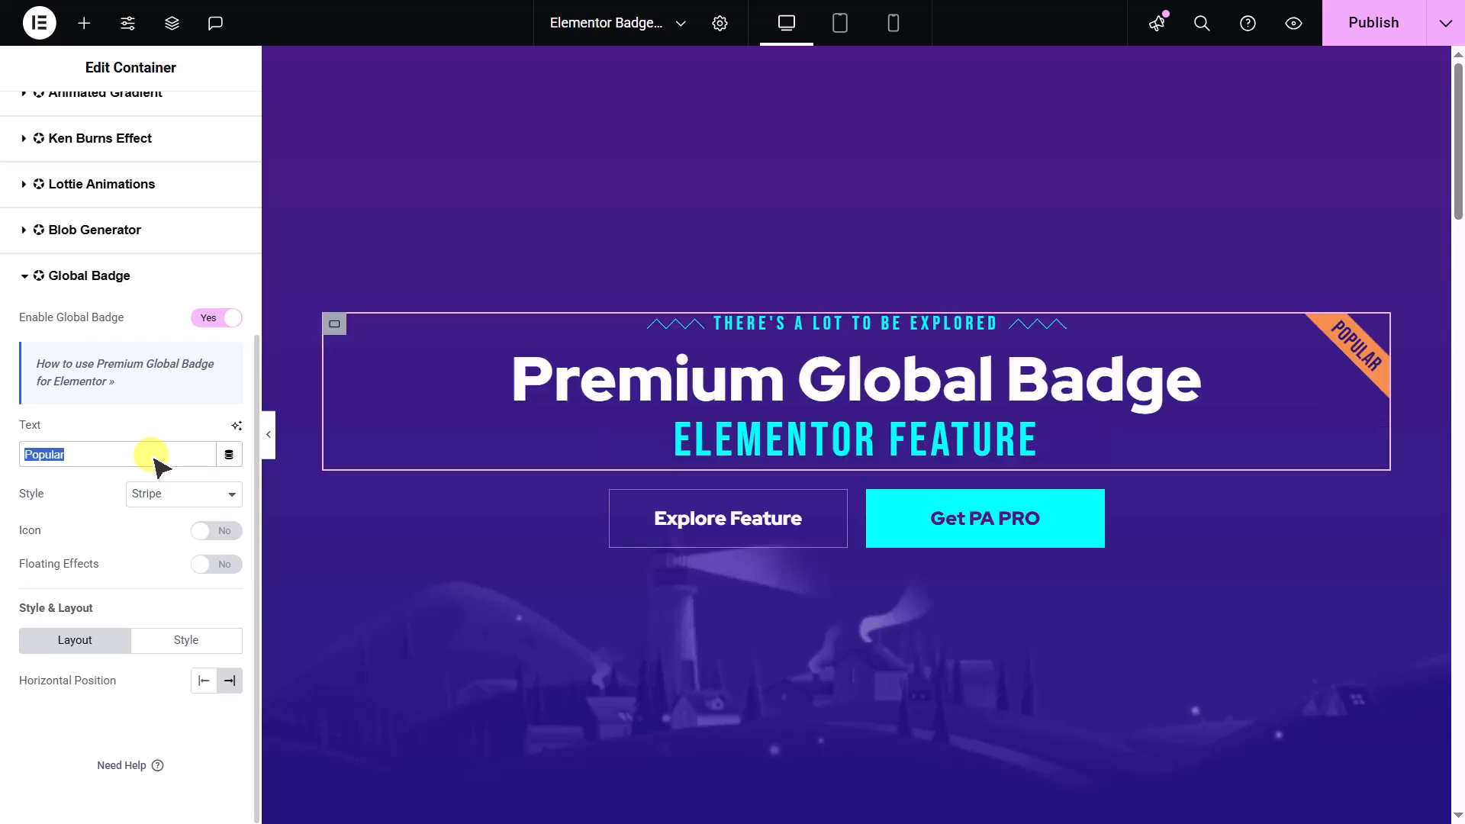
pyautogui.write('Say Hello!')
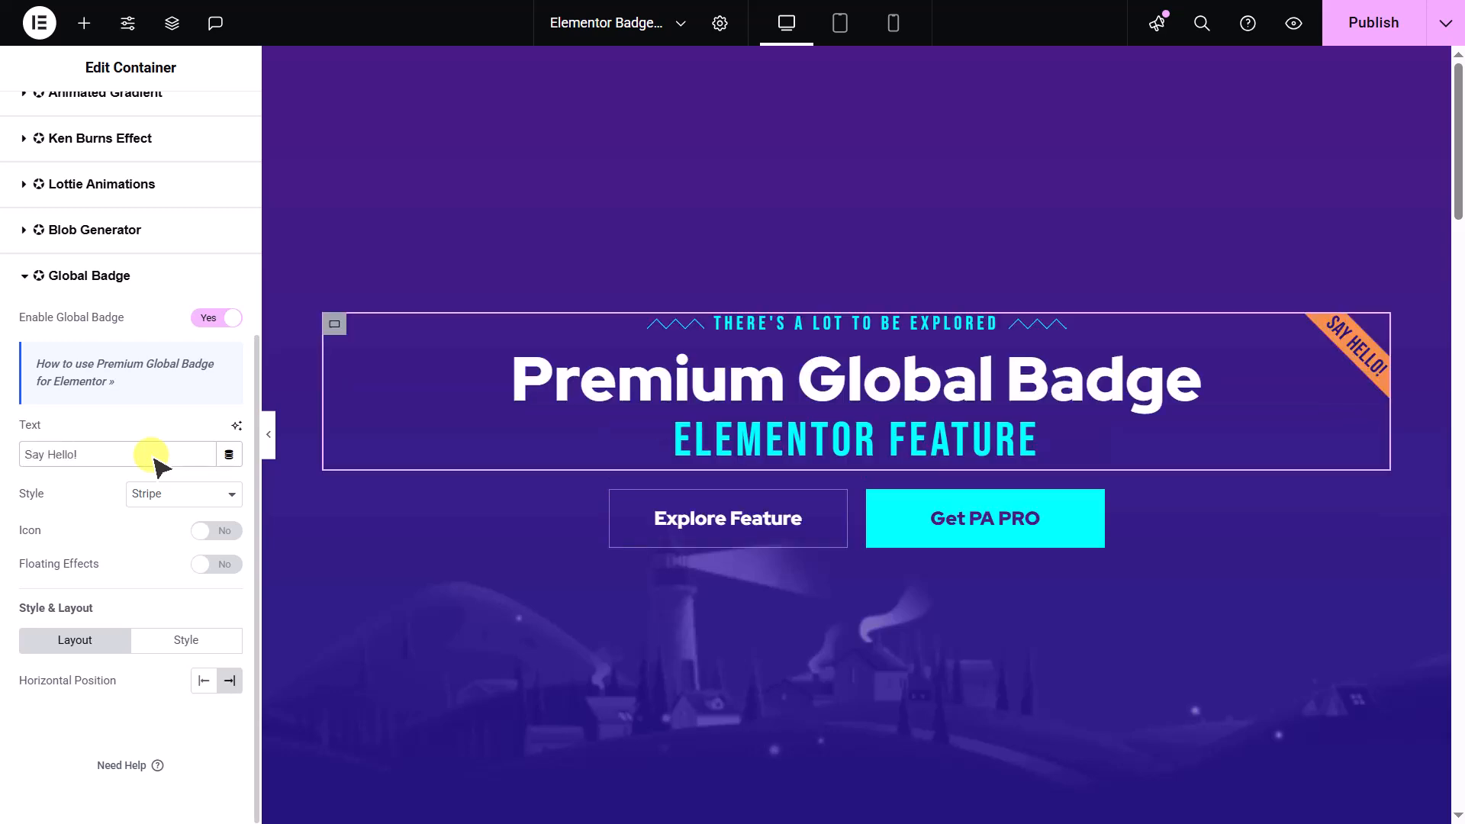
# - Try the Flag, Triangle, Circle and Bookmark styles on the badge
pyautogui.click(210, 496)
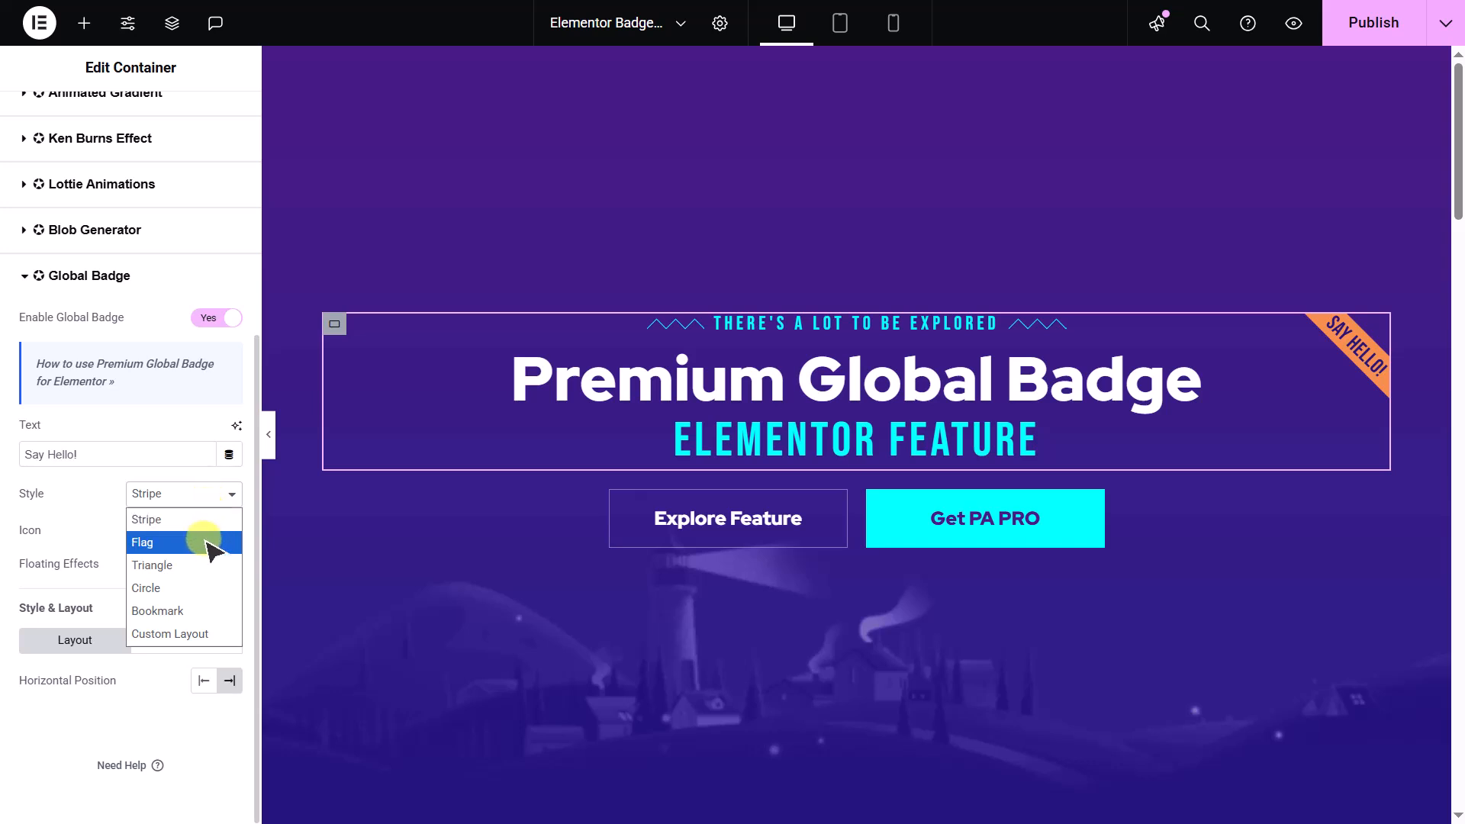
pyautogui.click(206, 542)
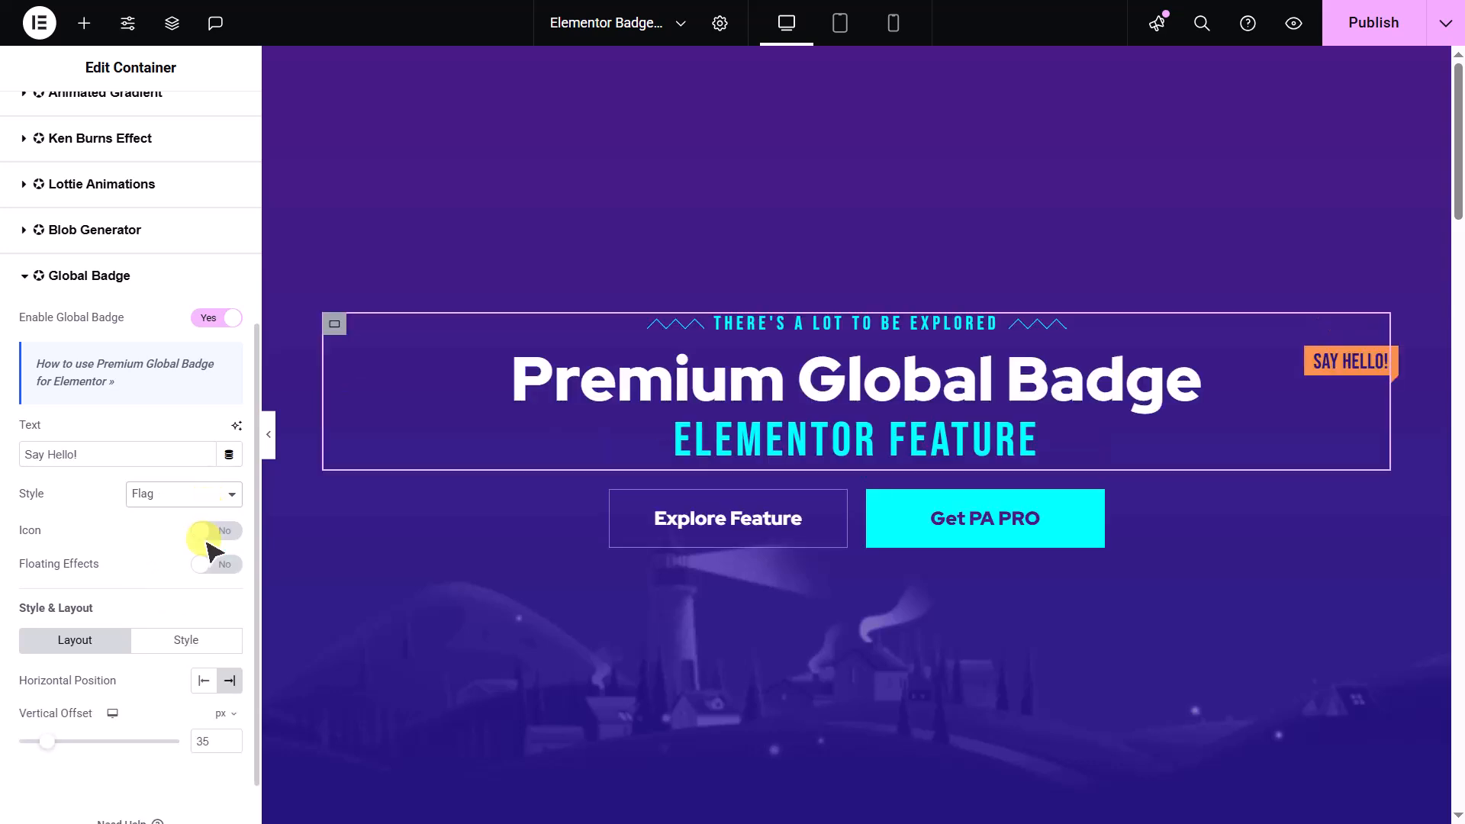
pyautogui.click(216, 494)
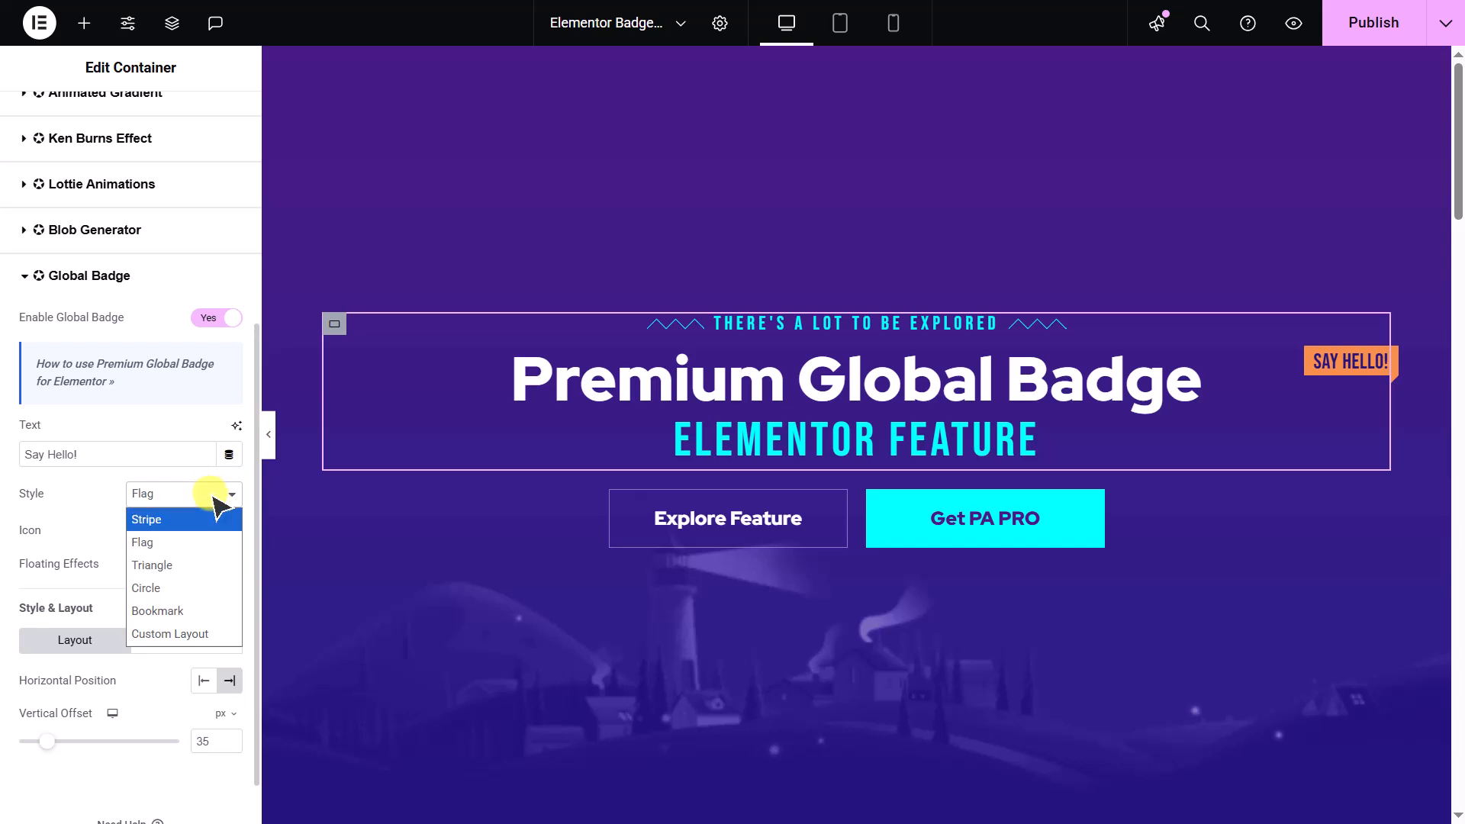
pyautogui.click(206, 564)
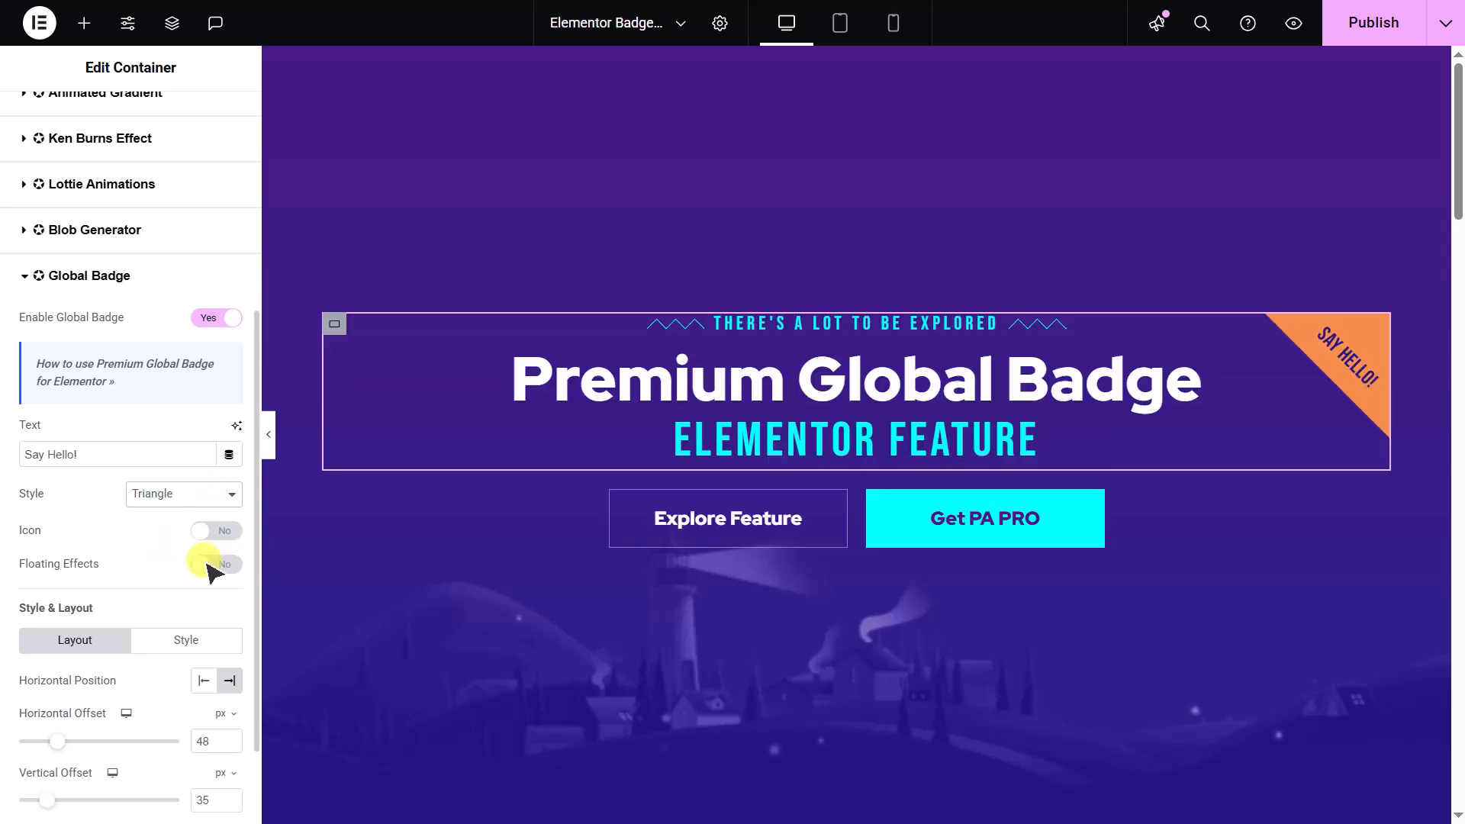
pyautogui.click(207, 496)
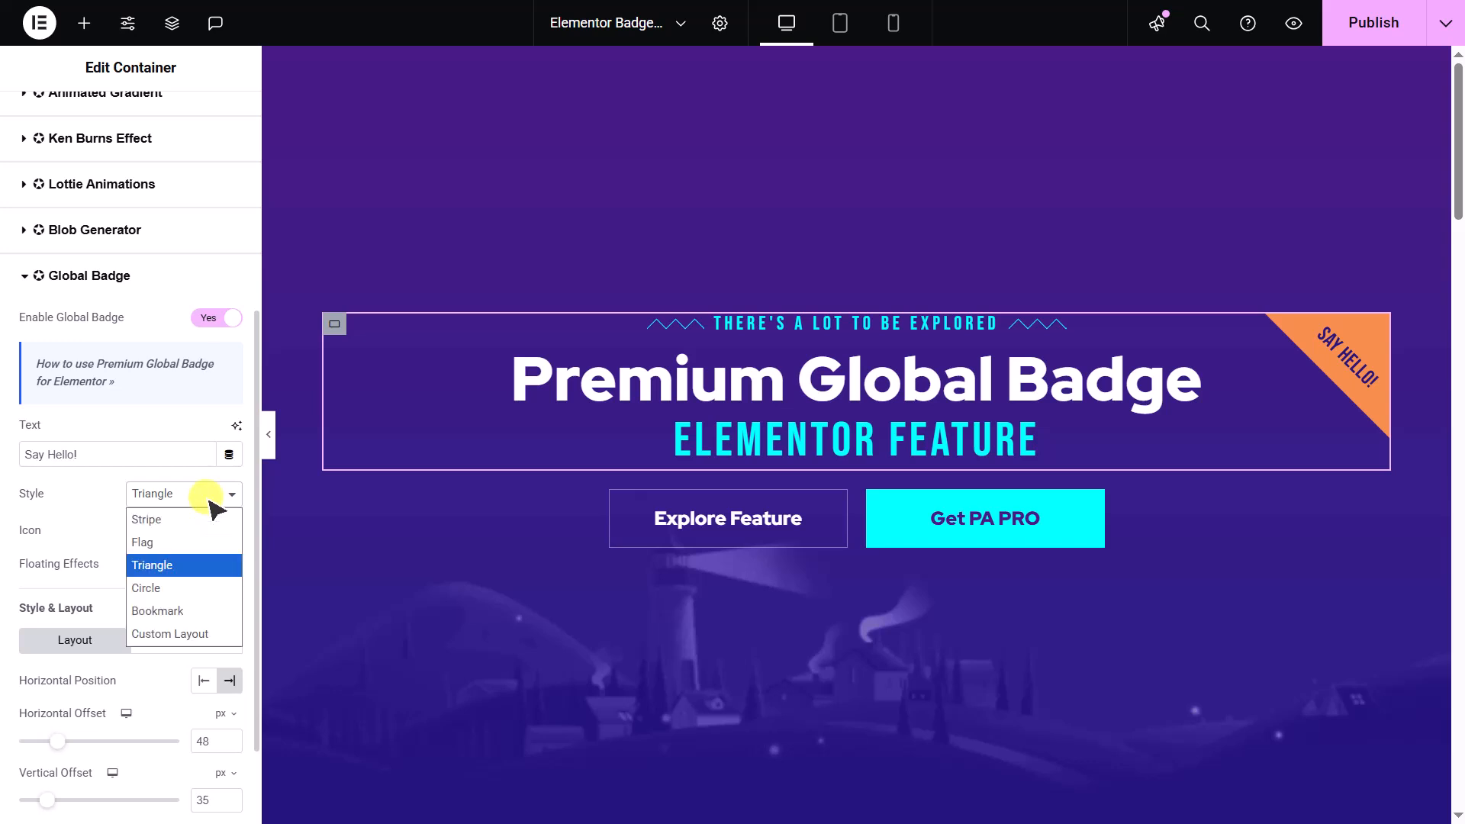
pyautogui.click(200, 588)
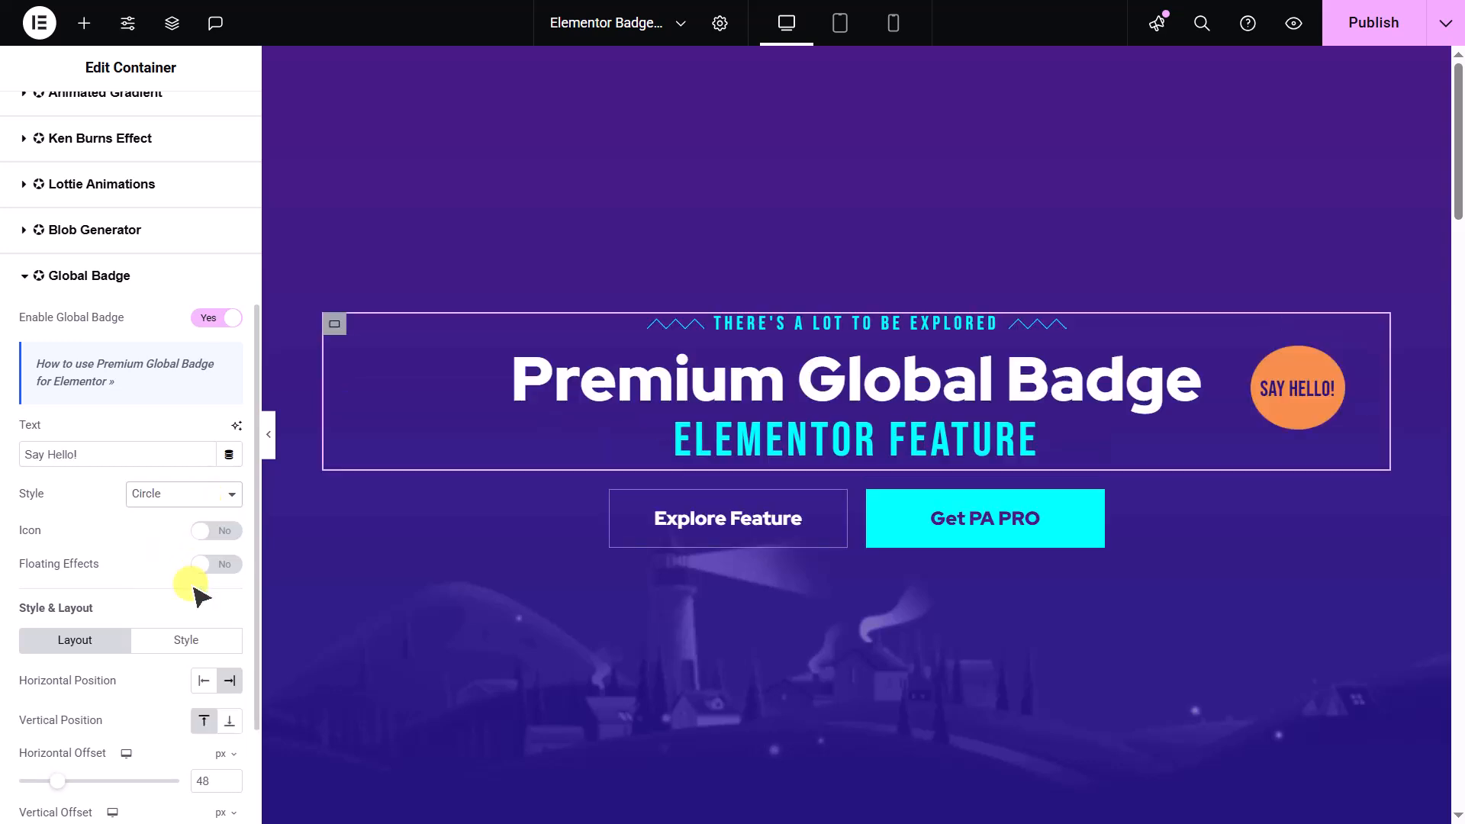
pyautogui.click(190, 494)
pyautogui.click(158, 611)
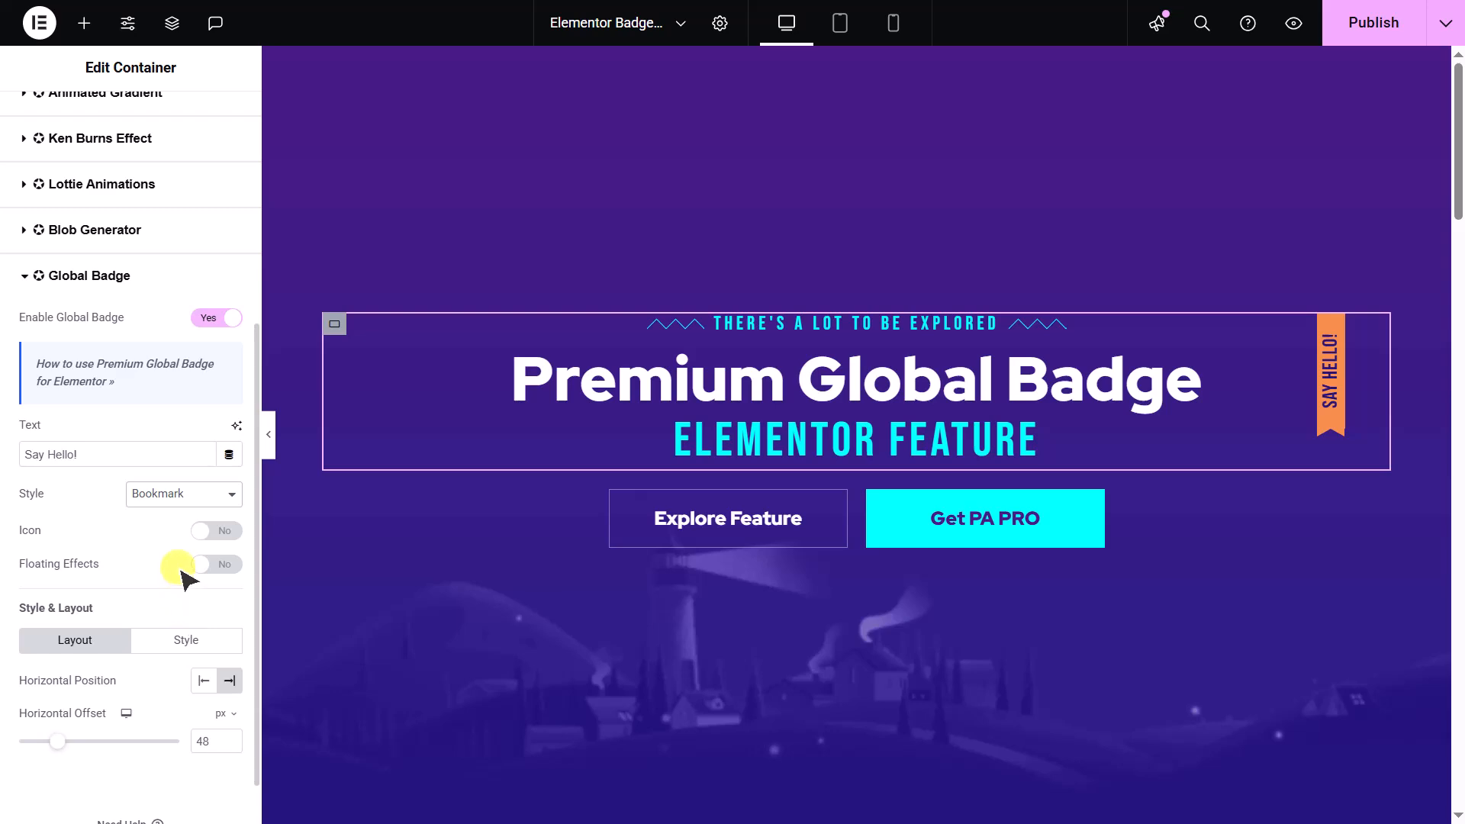
# - Set the badge style to Custom Layout and enable its clip path
pyautogui.click(188, 499)
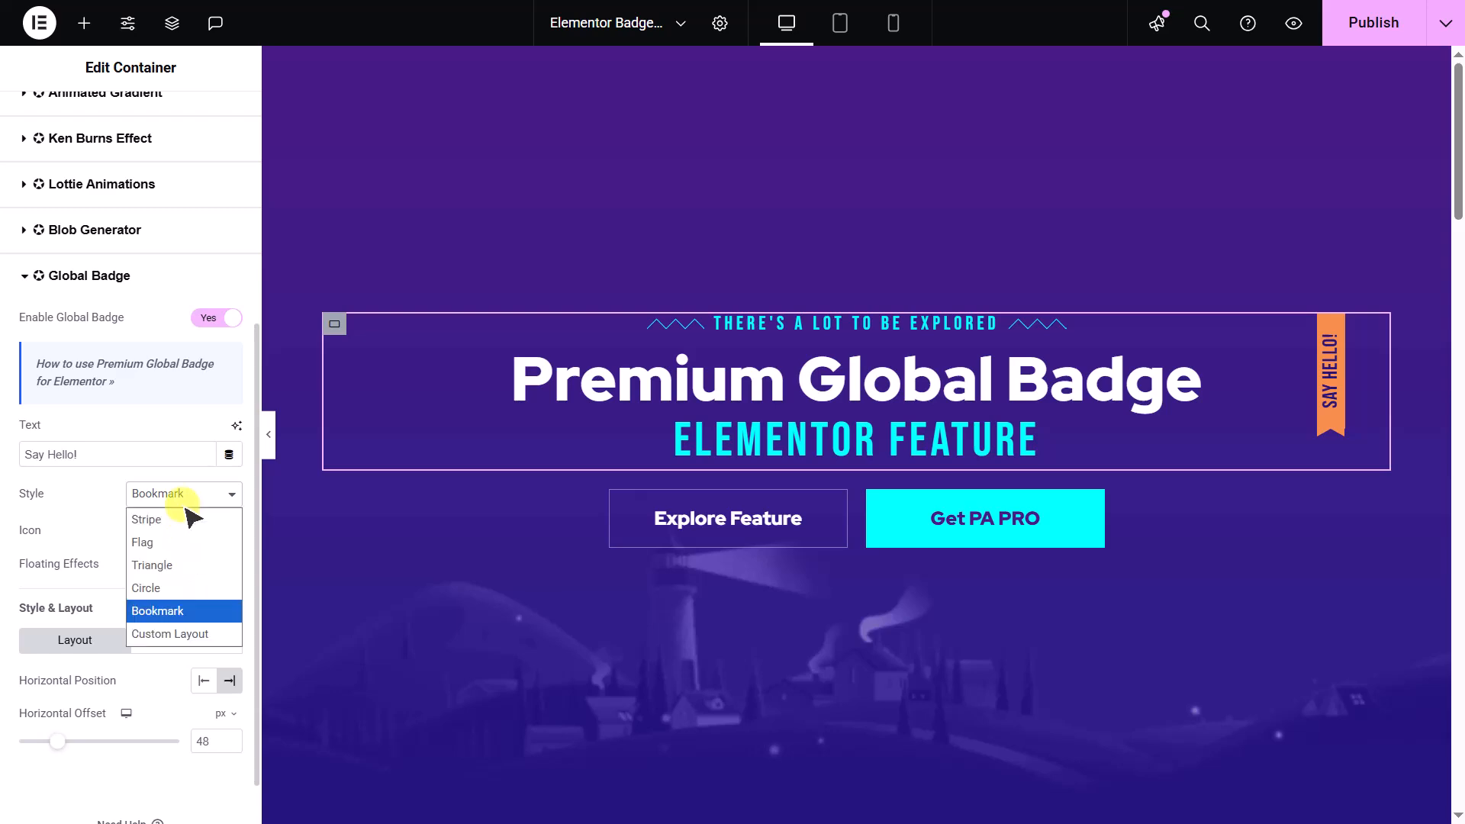
pyautogui.click(170, 635)
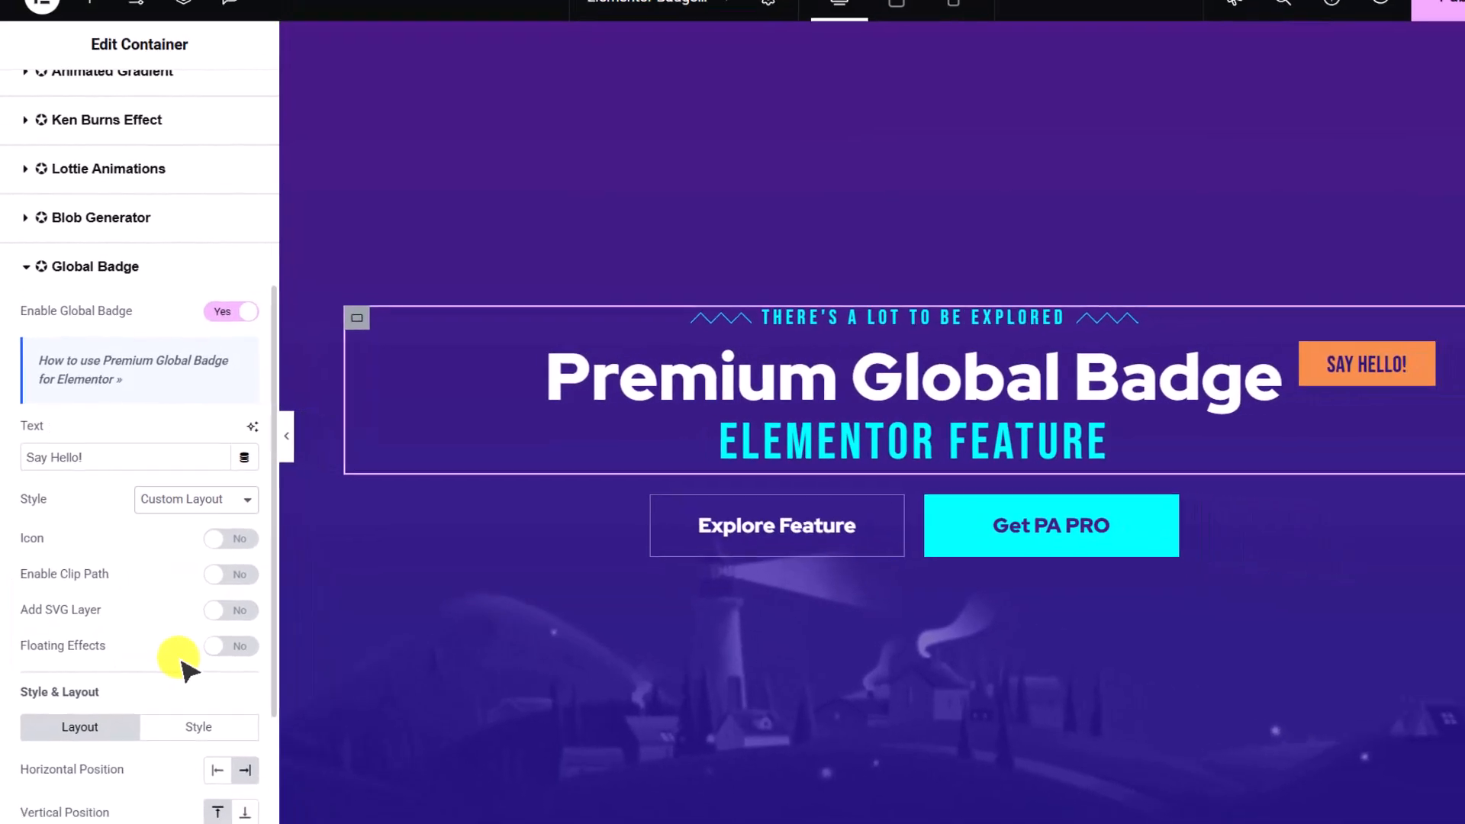
pyautogui.click(229, 574)
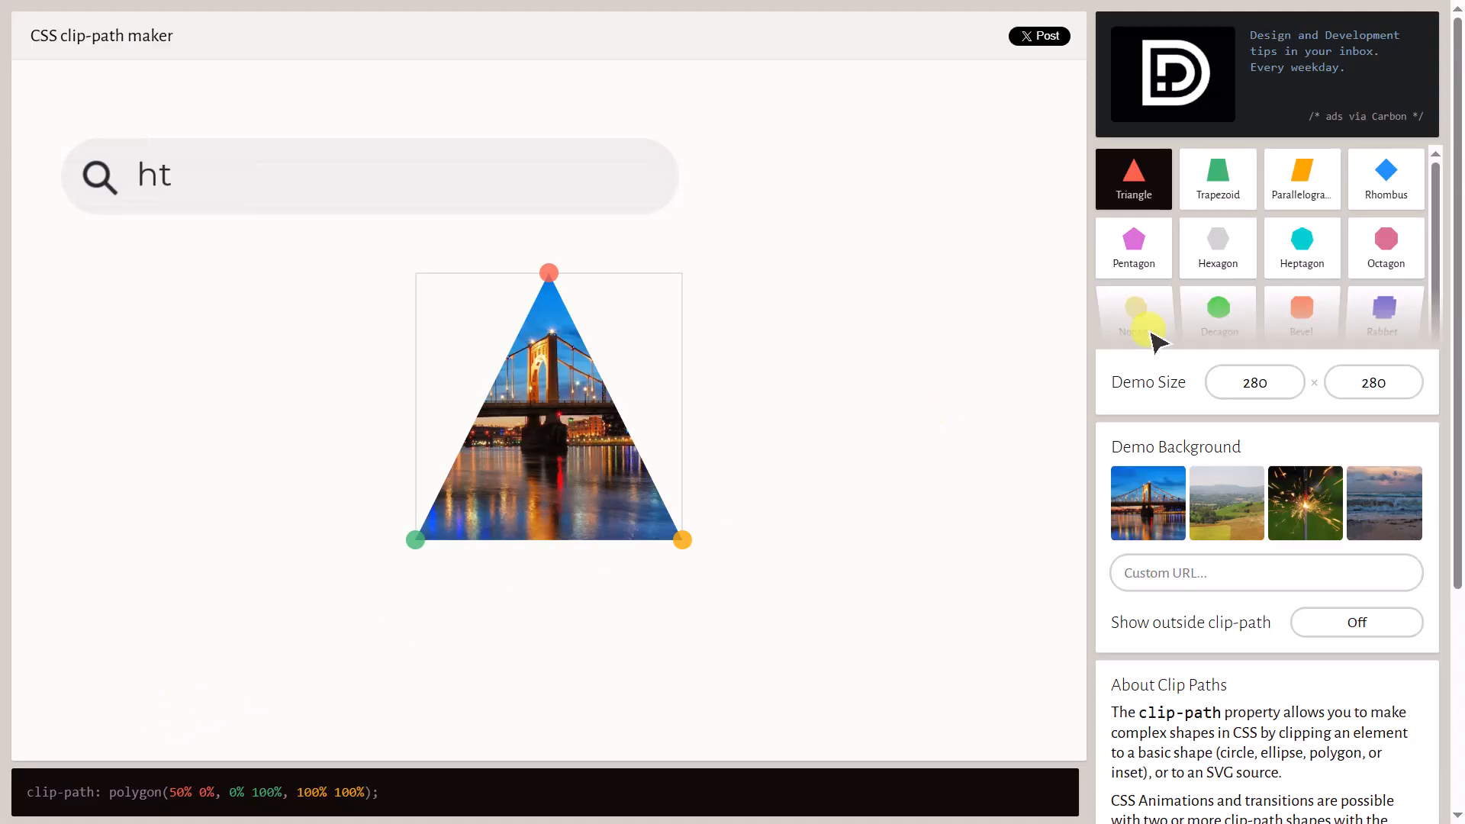
# - Choose the Star shape in the Clippy clip-path maker and copy its polygon code into the badge's path value in Elementor
pyautogui.scroll(-1, 1229, 312)
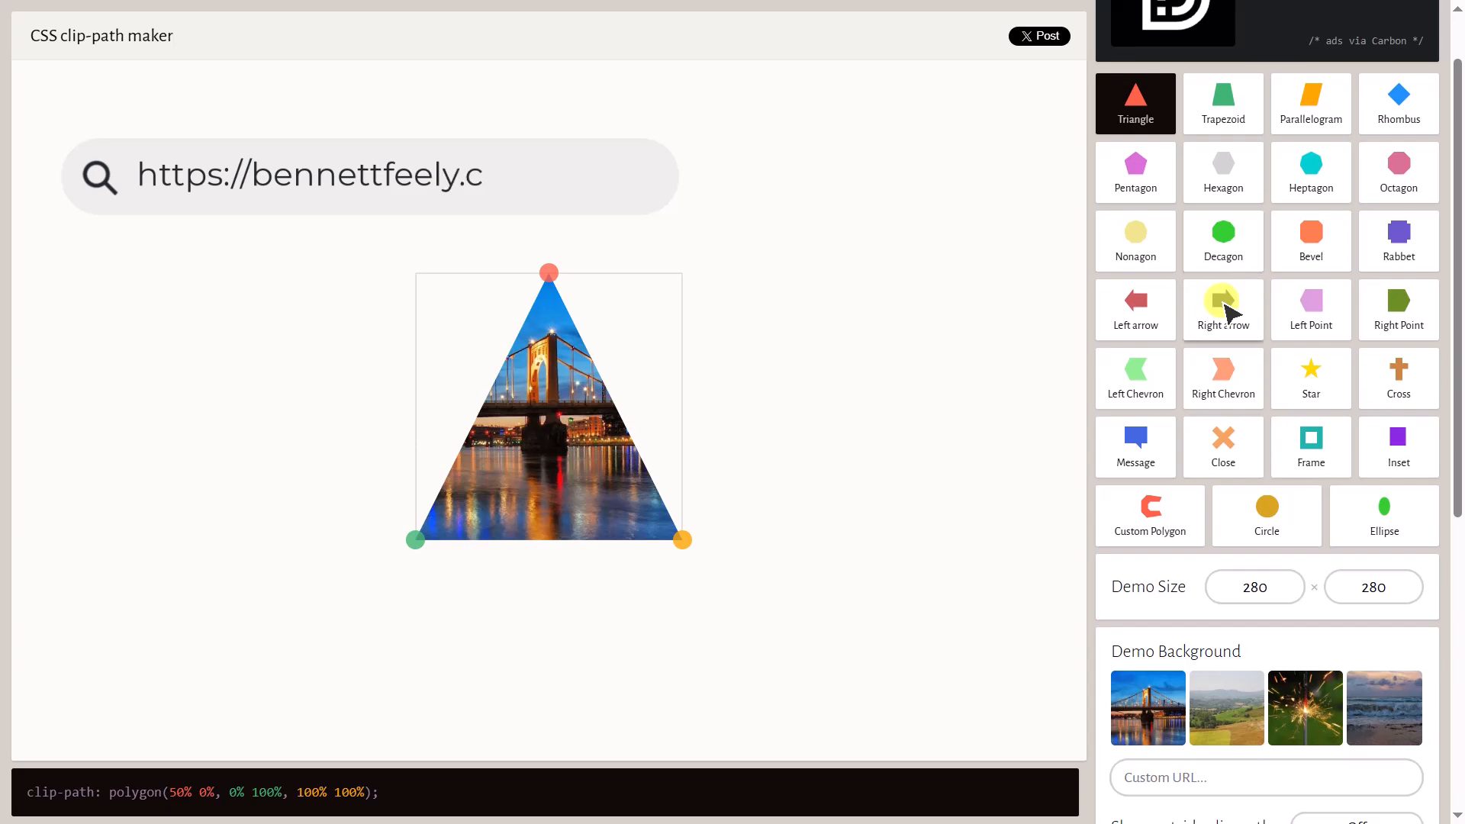
pyautogui.click(1339, 373)
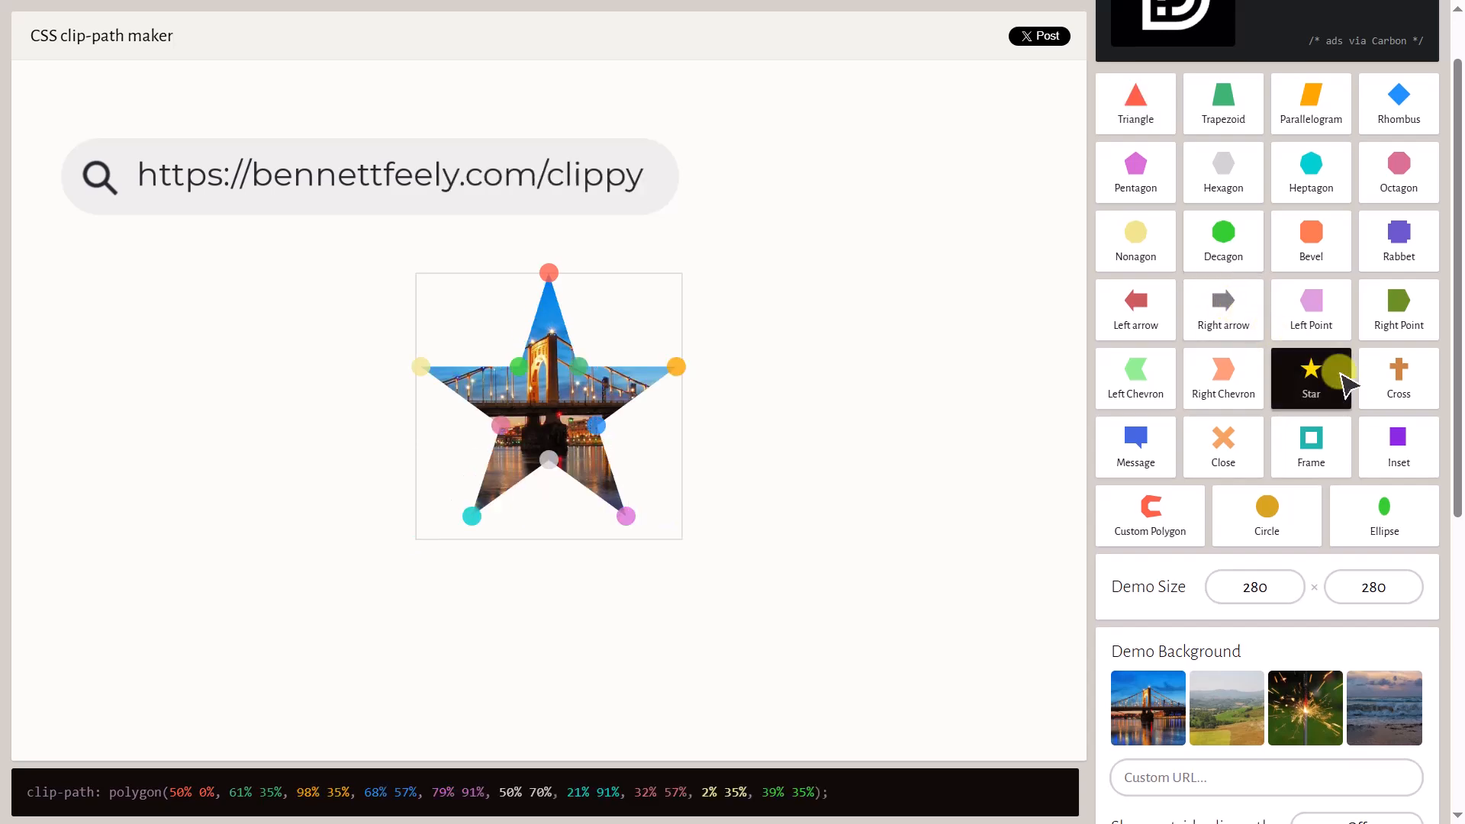
pyautogui.moveTo(830, 793); pyautogui.dragTo(124, 798)
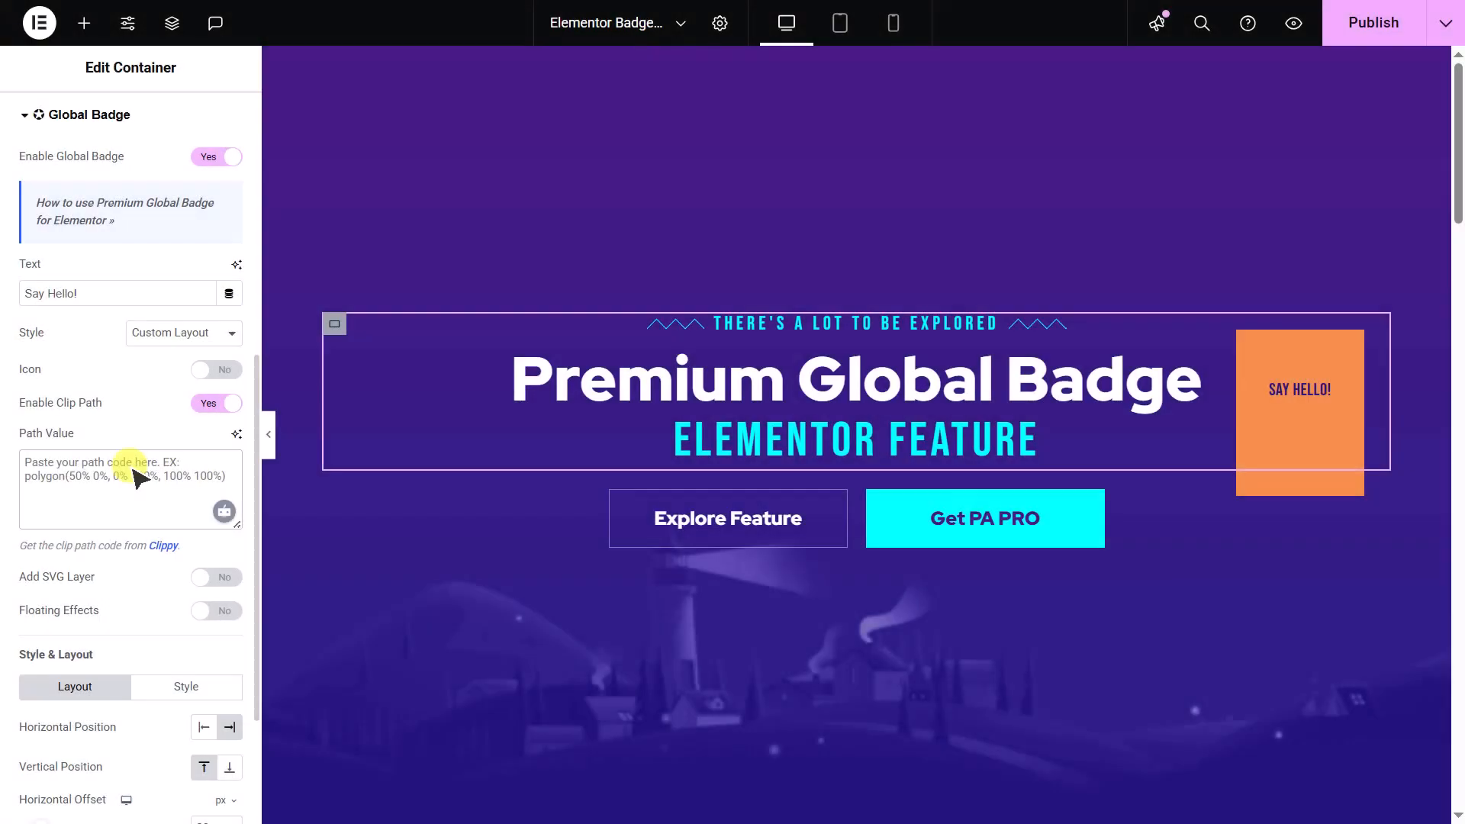
pyautogui.write('polygon(50% 0%, 61% 35%, 98% 35%, 68% 57%, 79% 91%, 50% 70%, 21% 91%, 32% 57%, 2% 35%, 39% 35%)')
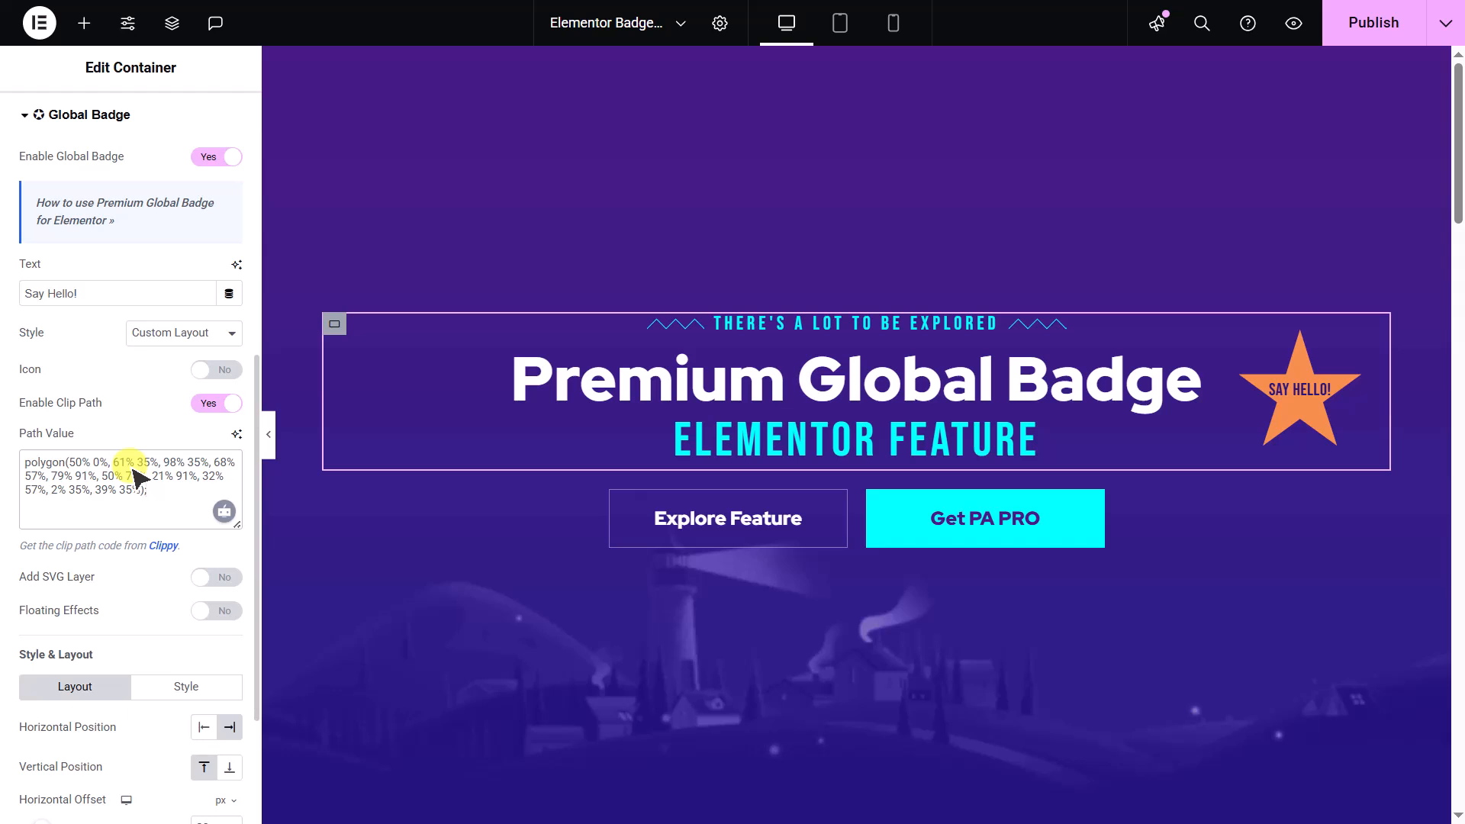
# - Disable the badge's clip path and enable an SVG layer instead
pyautogui.click(215, 404)
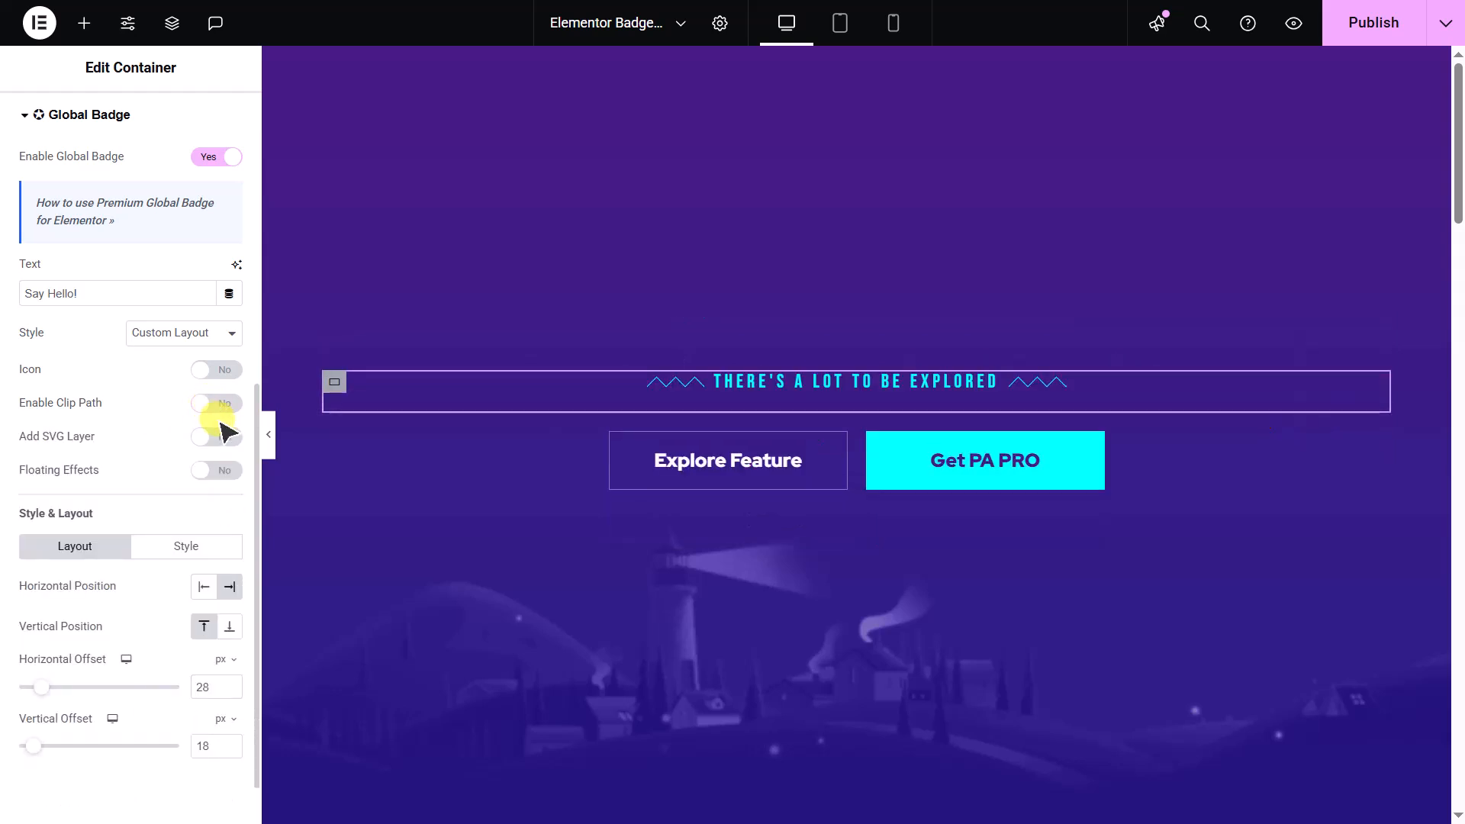
pyautogui.click(226, 439)
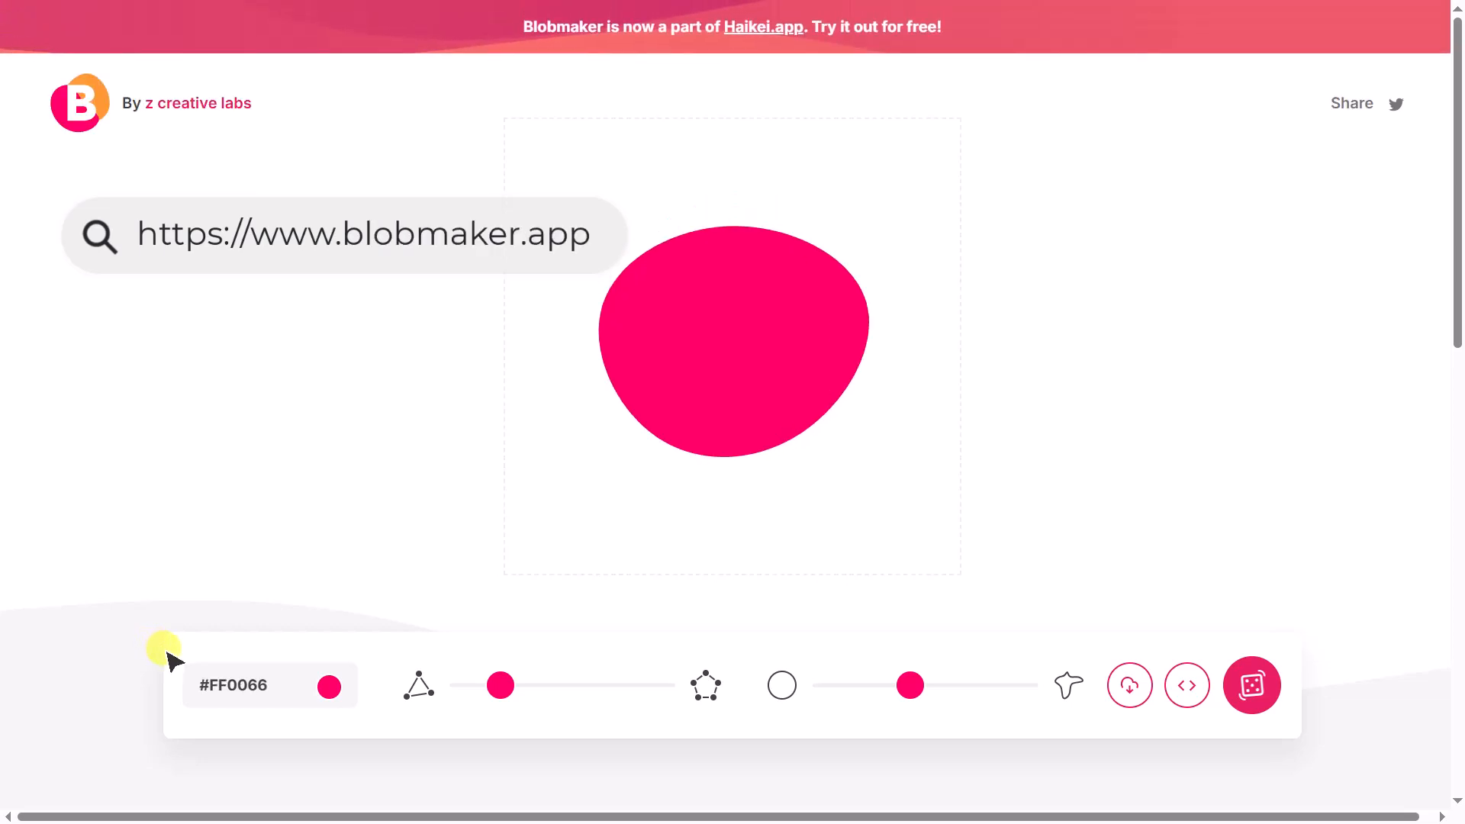
# - In Blobmaker, set the blob color to #F6904B and raise its complexity to about the middle of the range
pyautogui.click(329, 688)
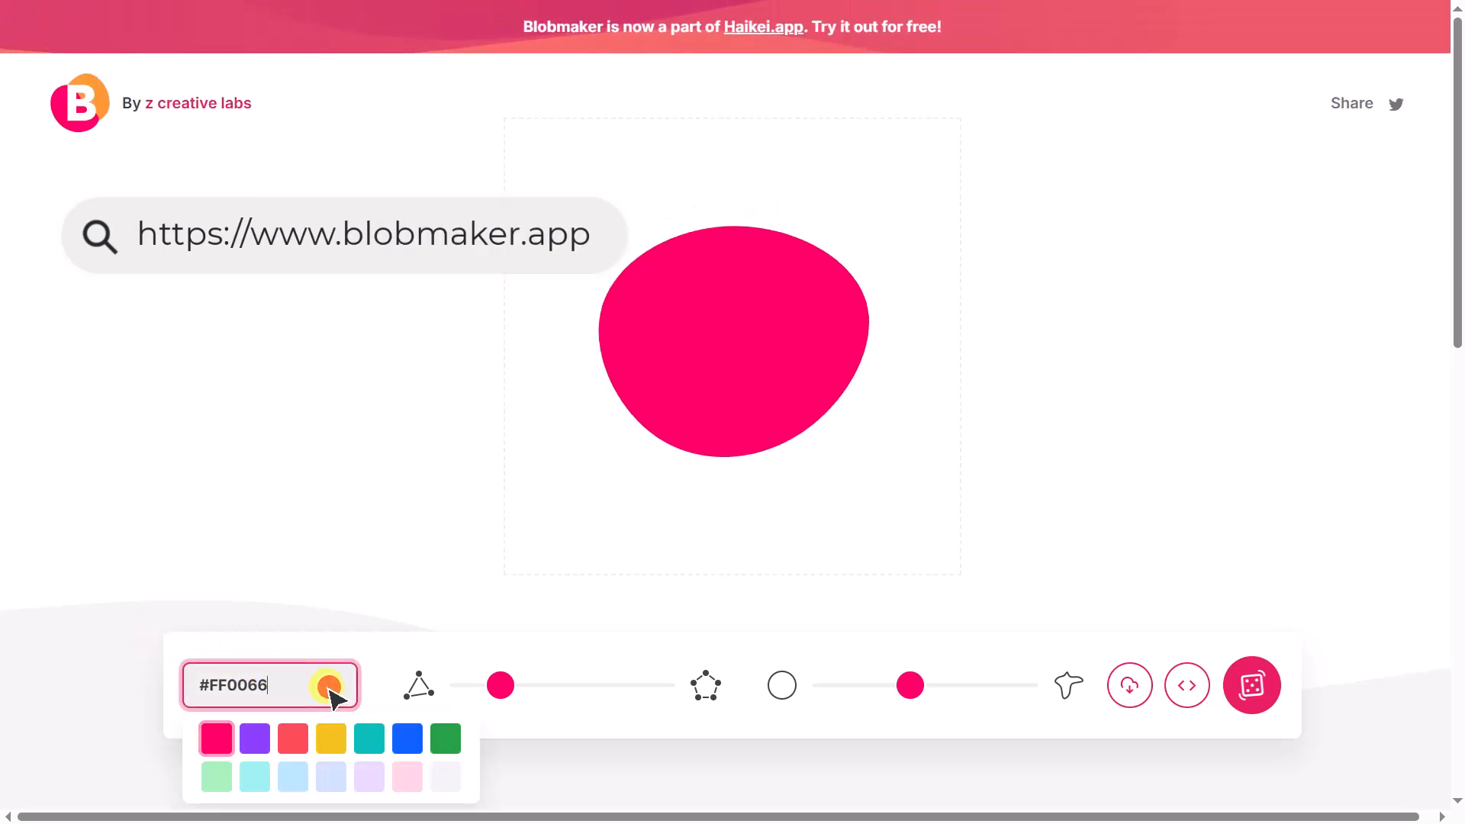
pyautogui.doubleClick(329, 689)
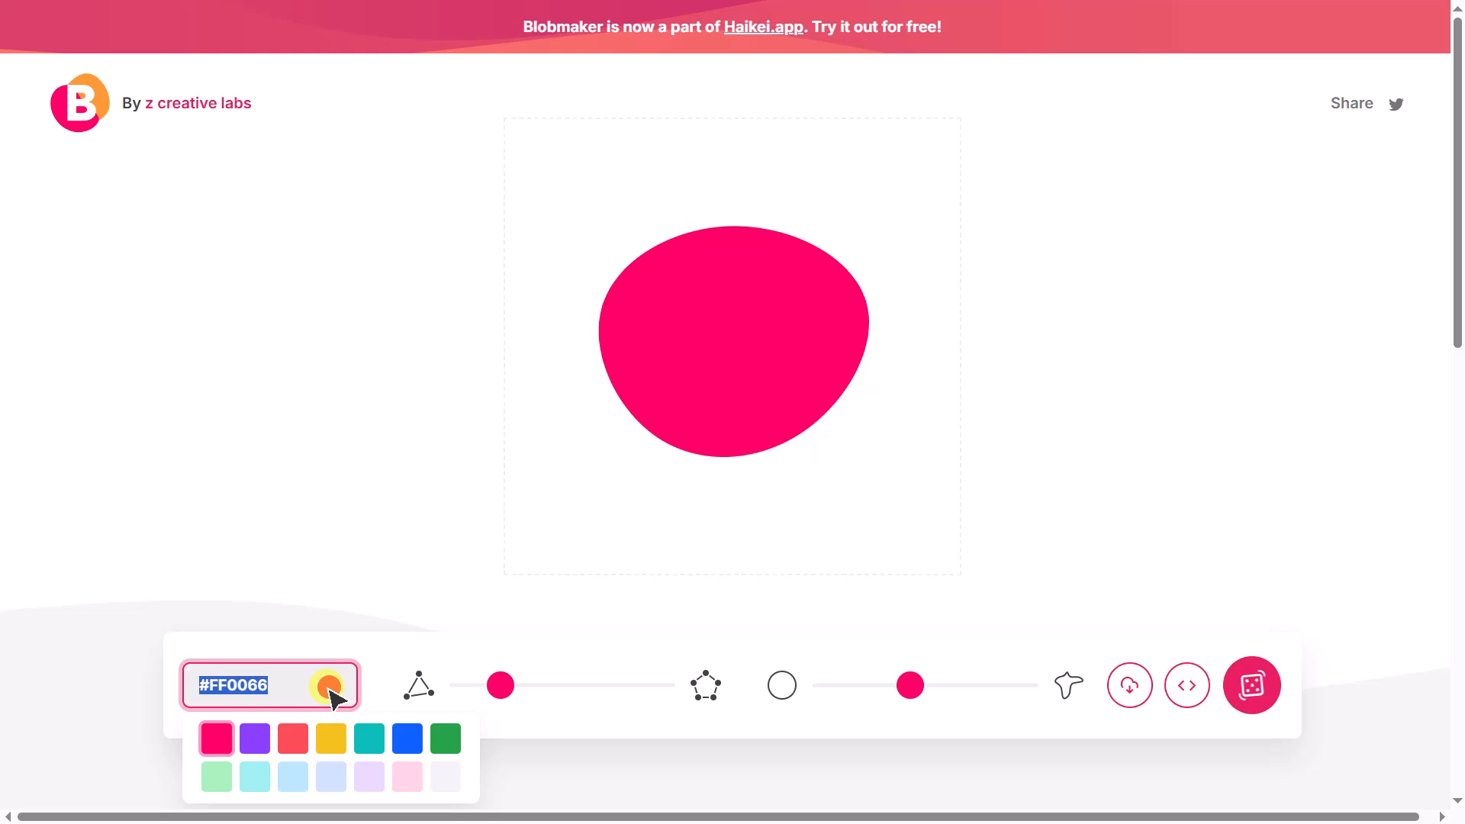
pyautogui.write('#F6904B')
pyautogui.moveTo(503, 689); pyautogui.dragTo(580, 692)
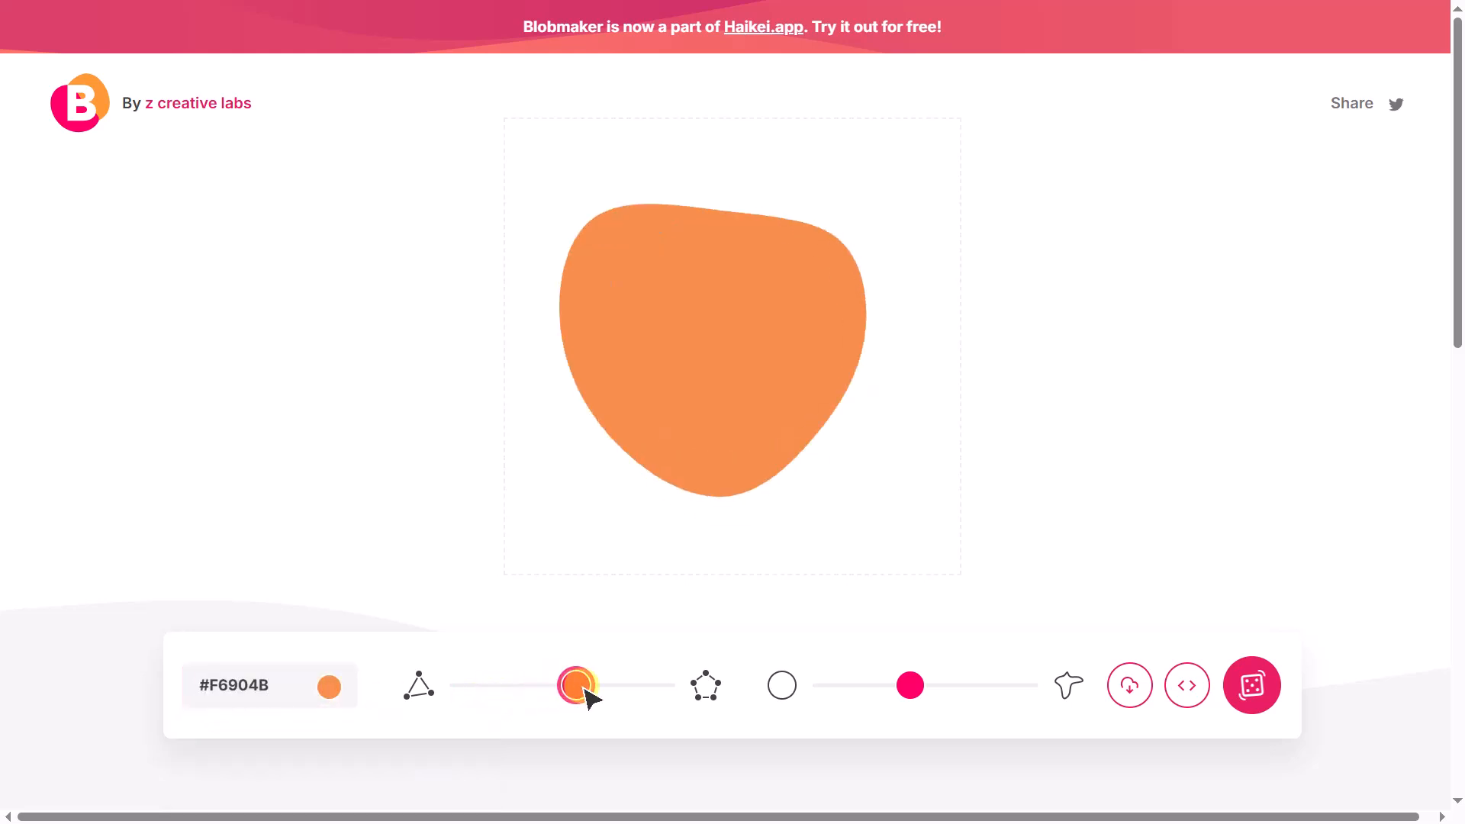
# - Copy the blob's SVG code from Blobmaker and paste it as the badge's SVG code in Elementor
pyautogui.click(1187, 686)
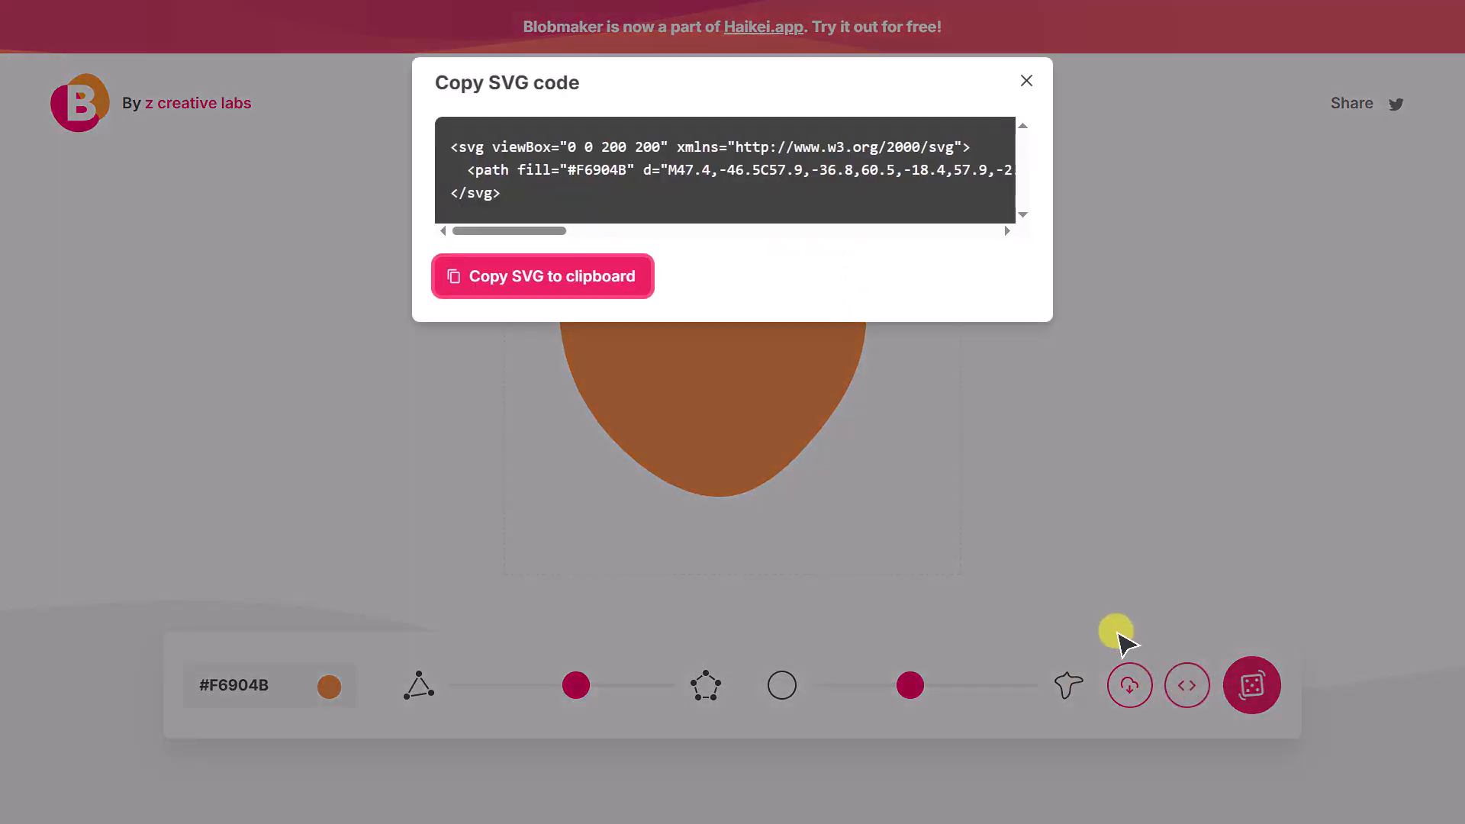
pyautogui.click(594, 279)
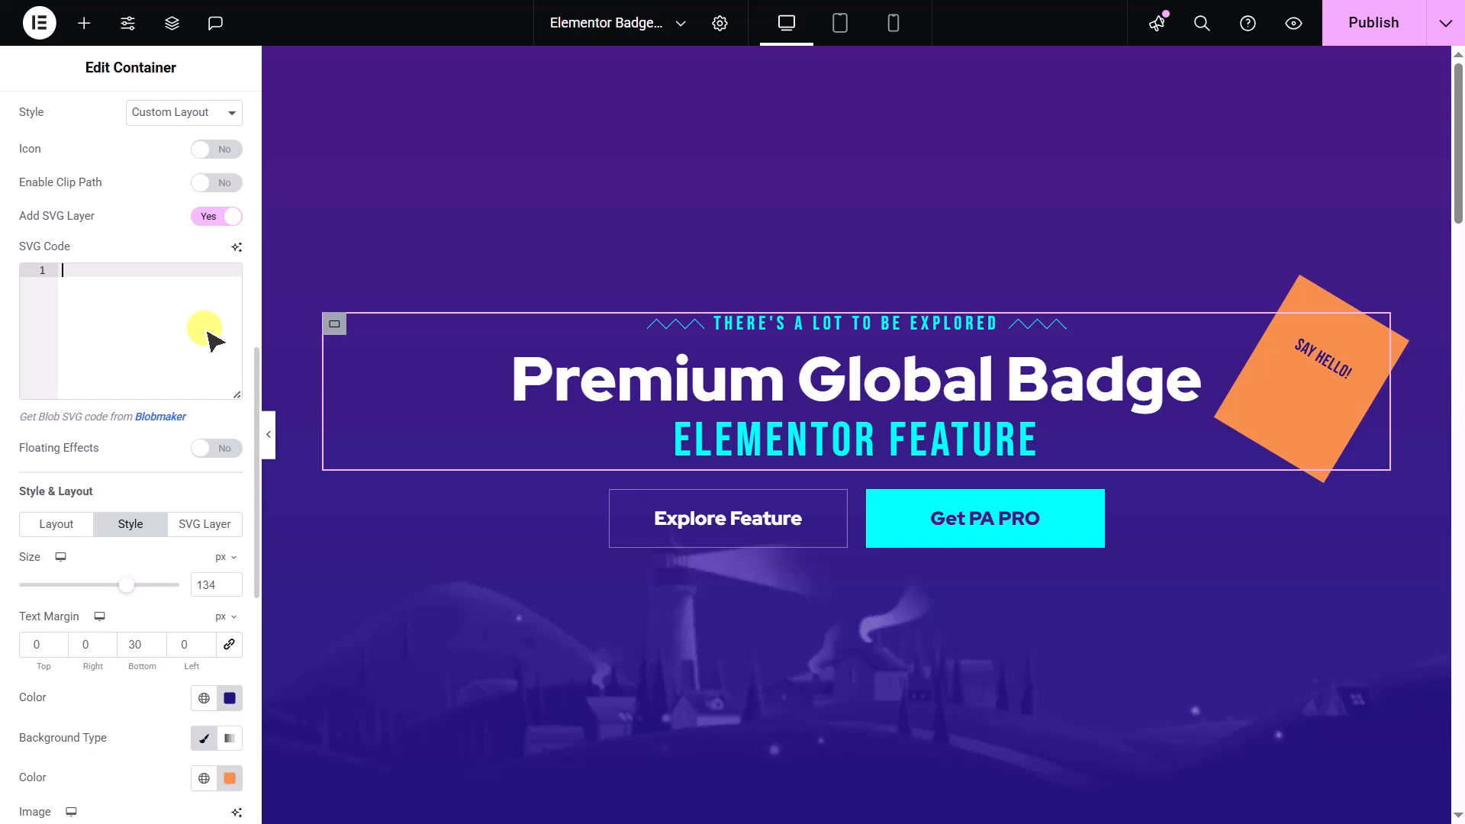
pyautogui.hotkey('ctrl', 'v')
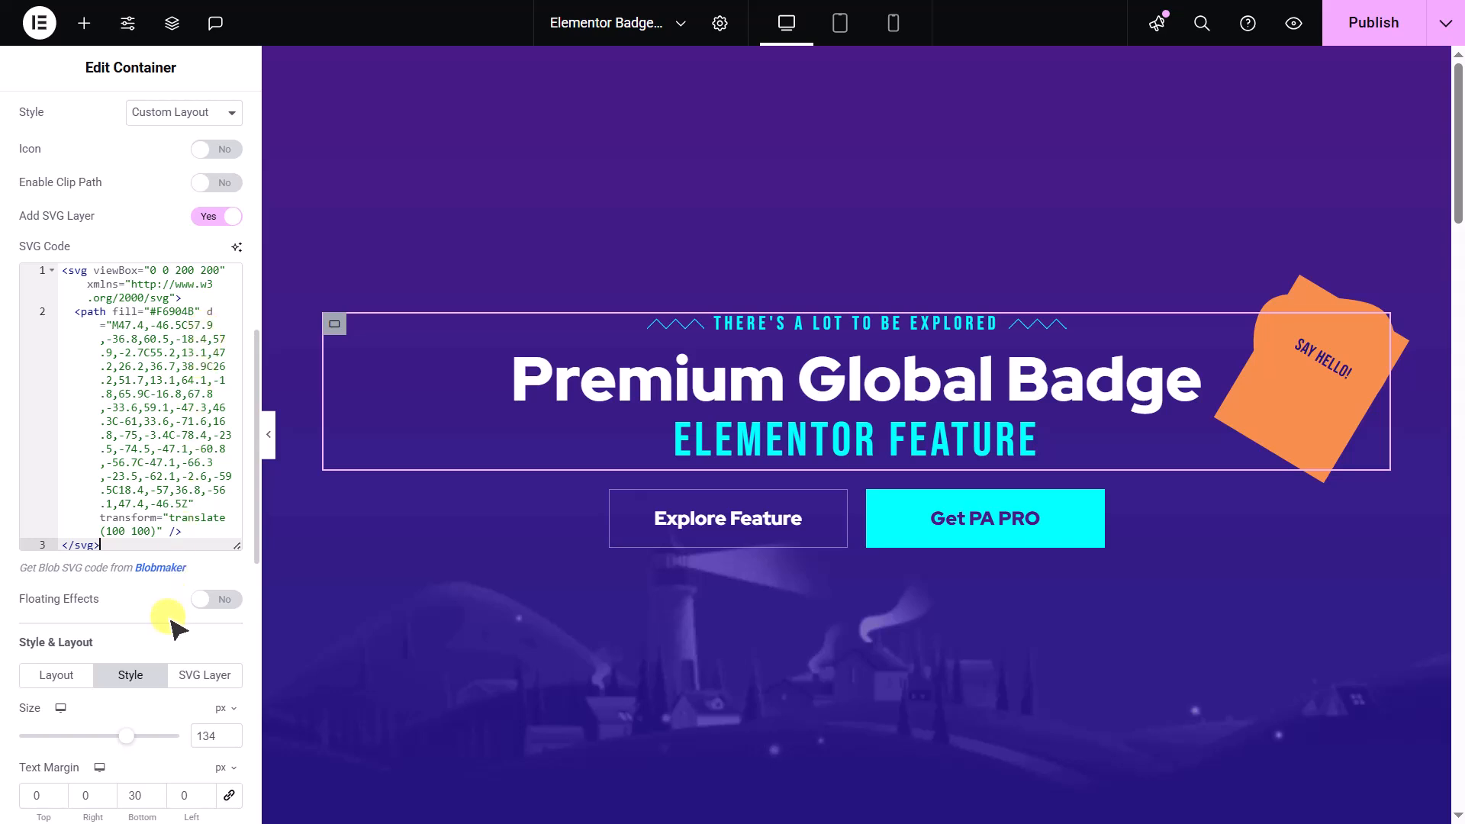
pyautogui.scroll(-5, 169, 627)
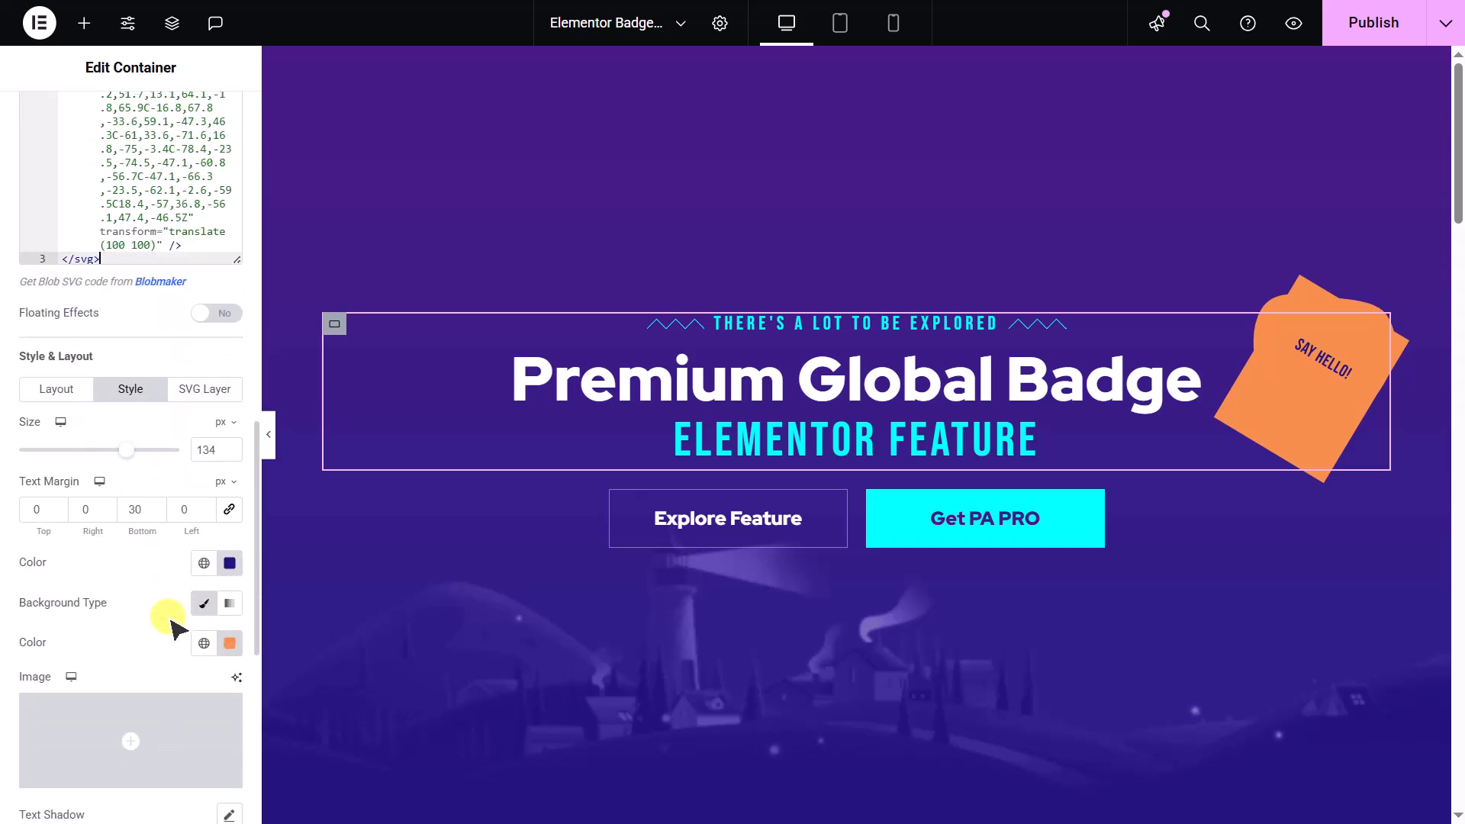
# - Make the badge's orange background color fully transparent so that only the blob SVG layer shows
pyautogui.click(227, 643)
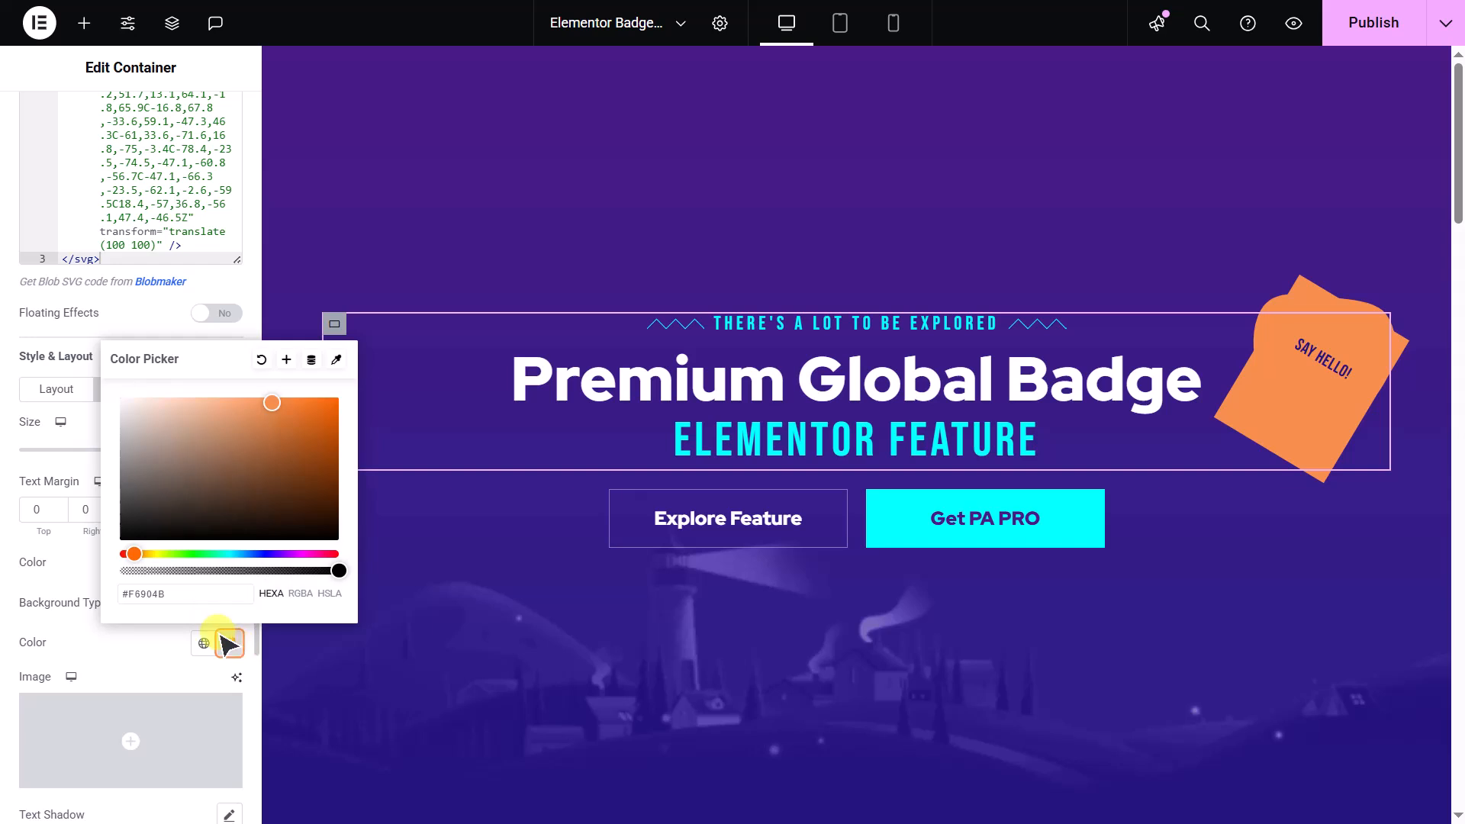
pyautogui.click(122, 570)
pyautogui.click(92, 586)
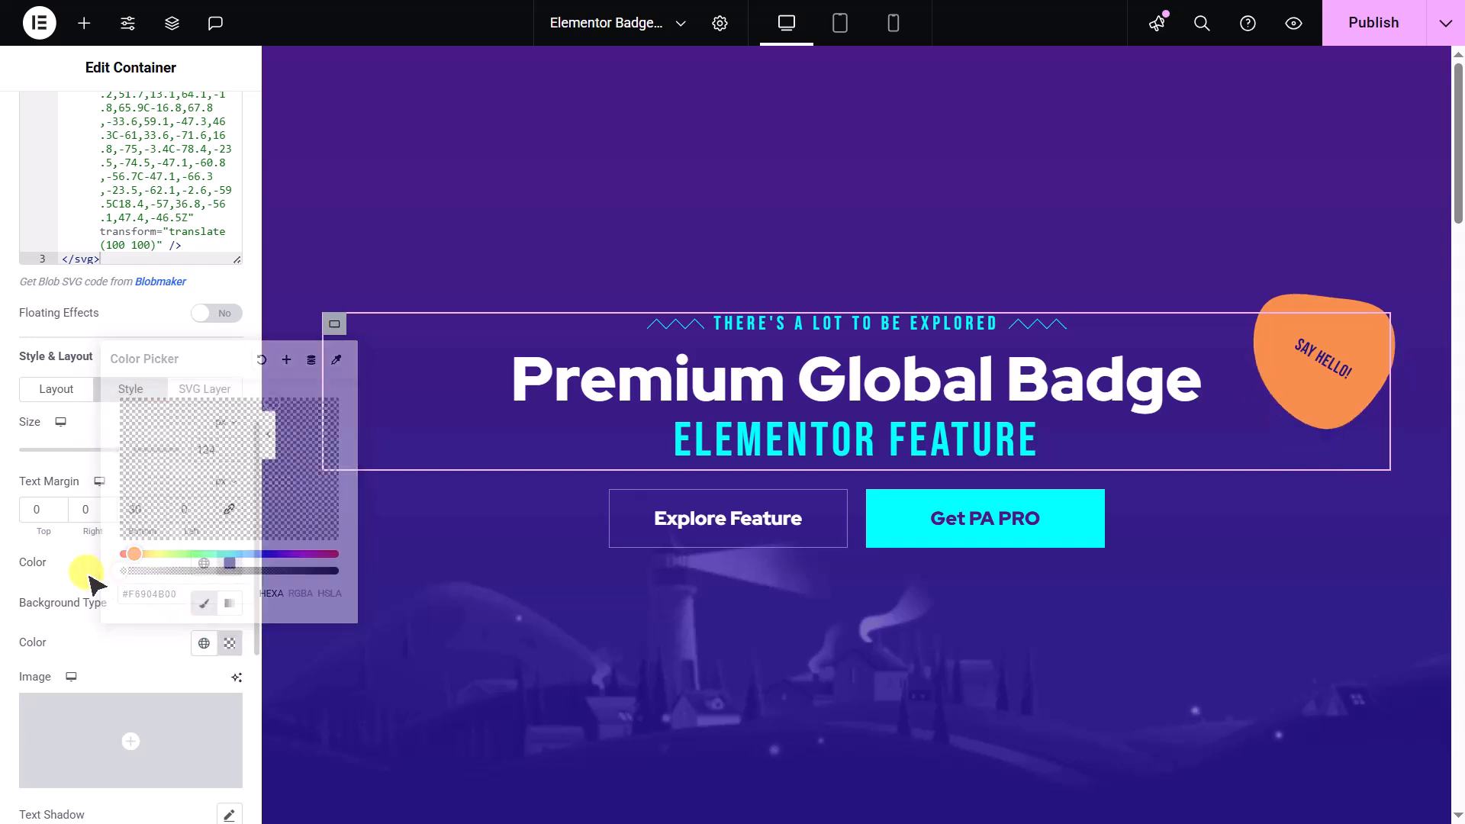
# - Turn on the badge's icon and look through the icon library without choosing another icon
pyautogui.scroll(8, 152, 458)
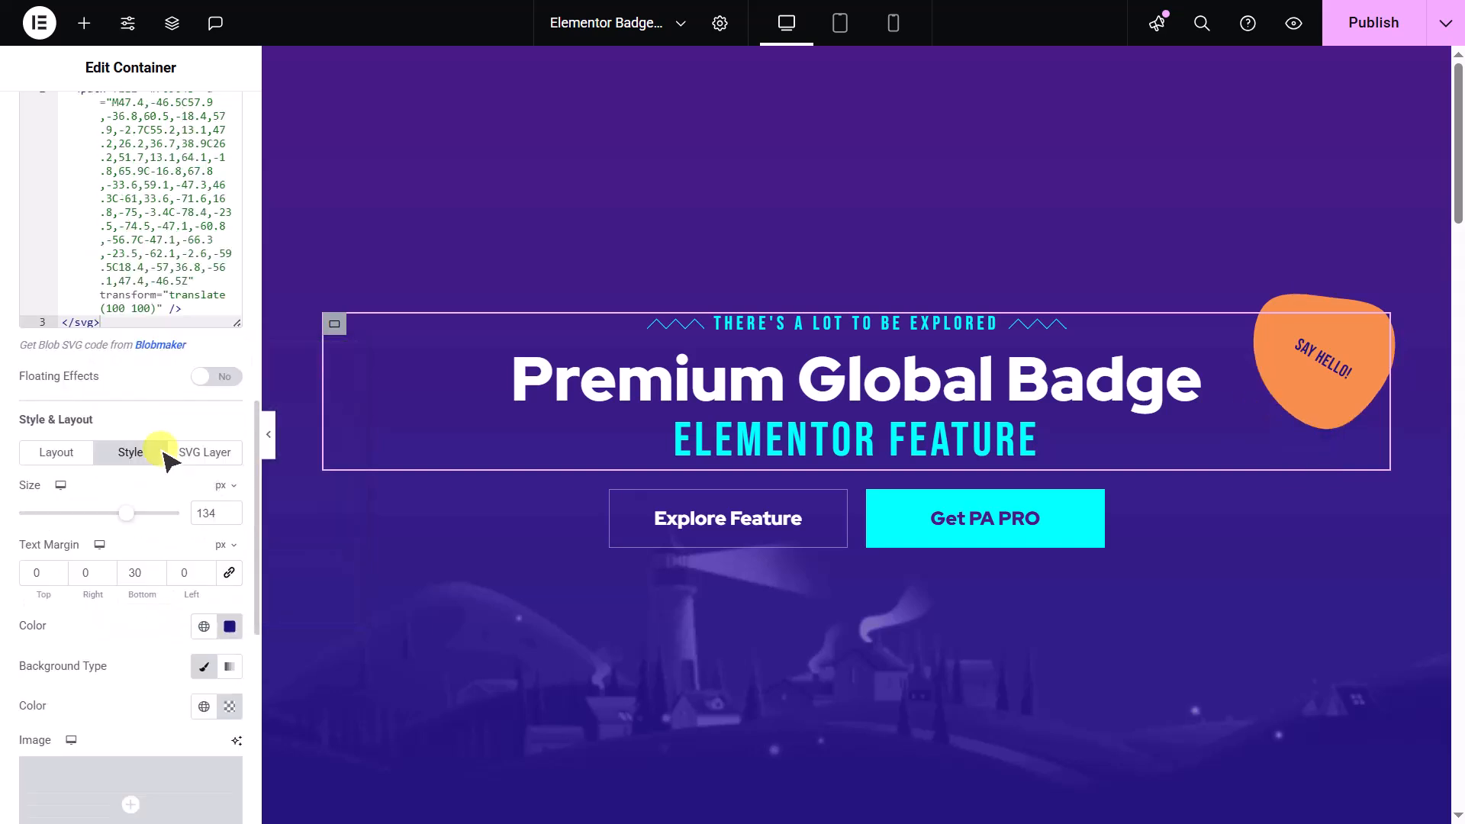
pyautogui.scroll(-1, 164, 458)
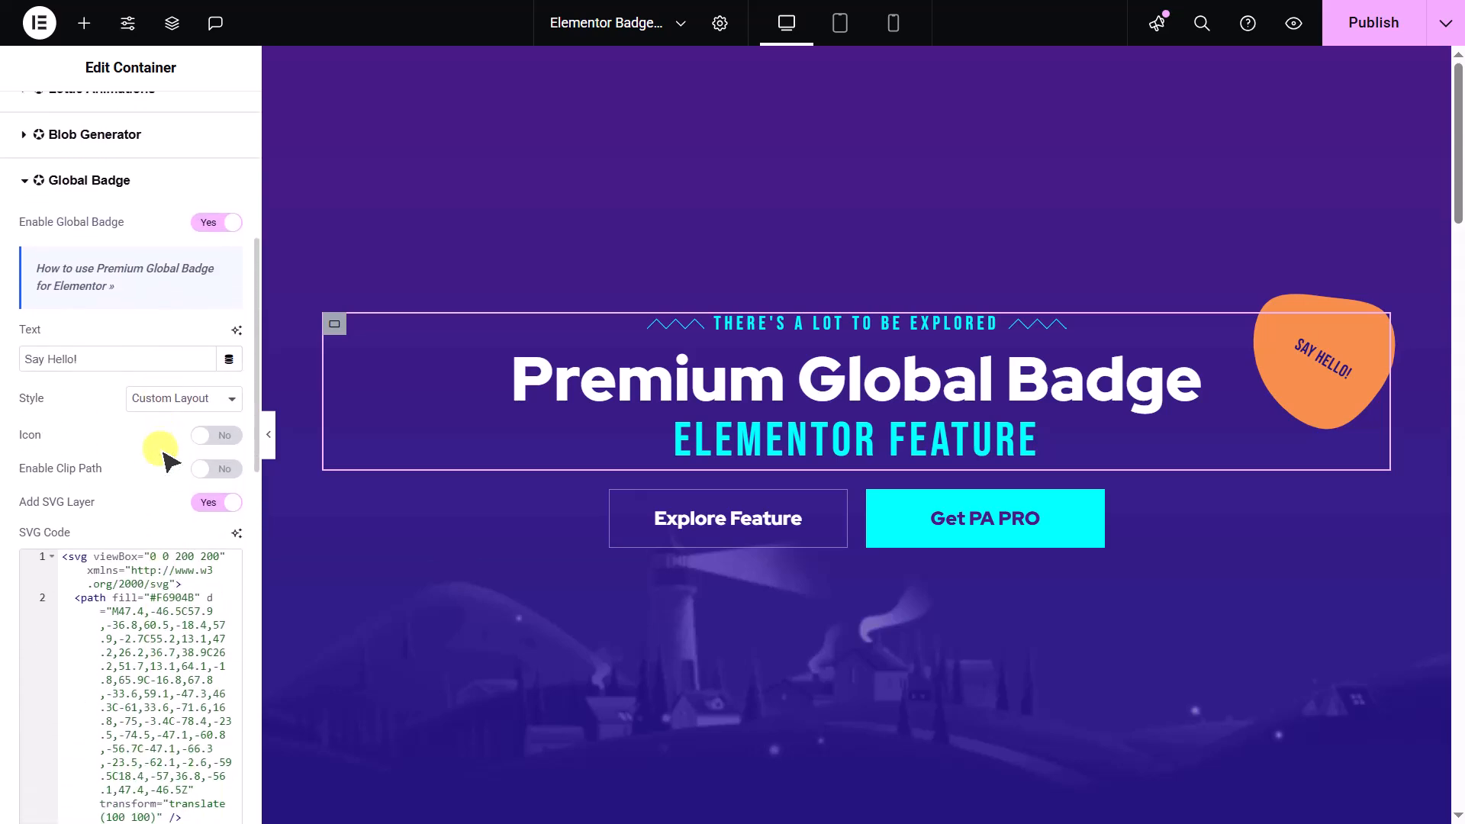
pyautogui.click(209, 438)
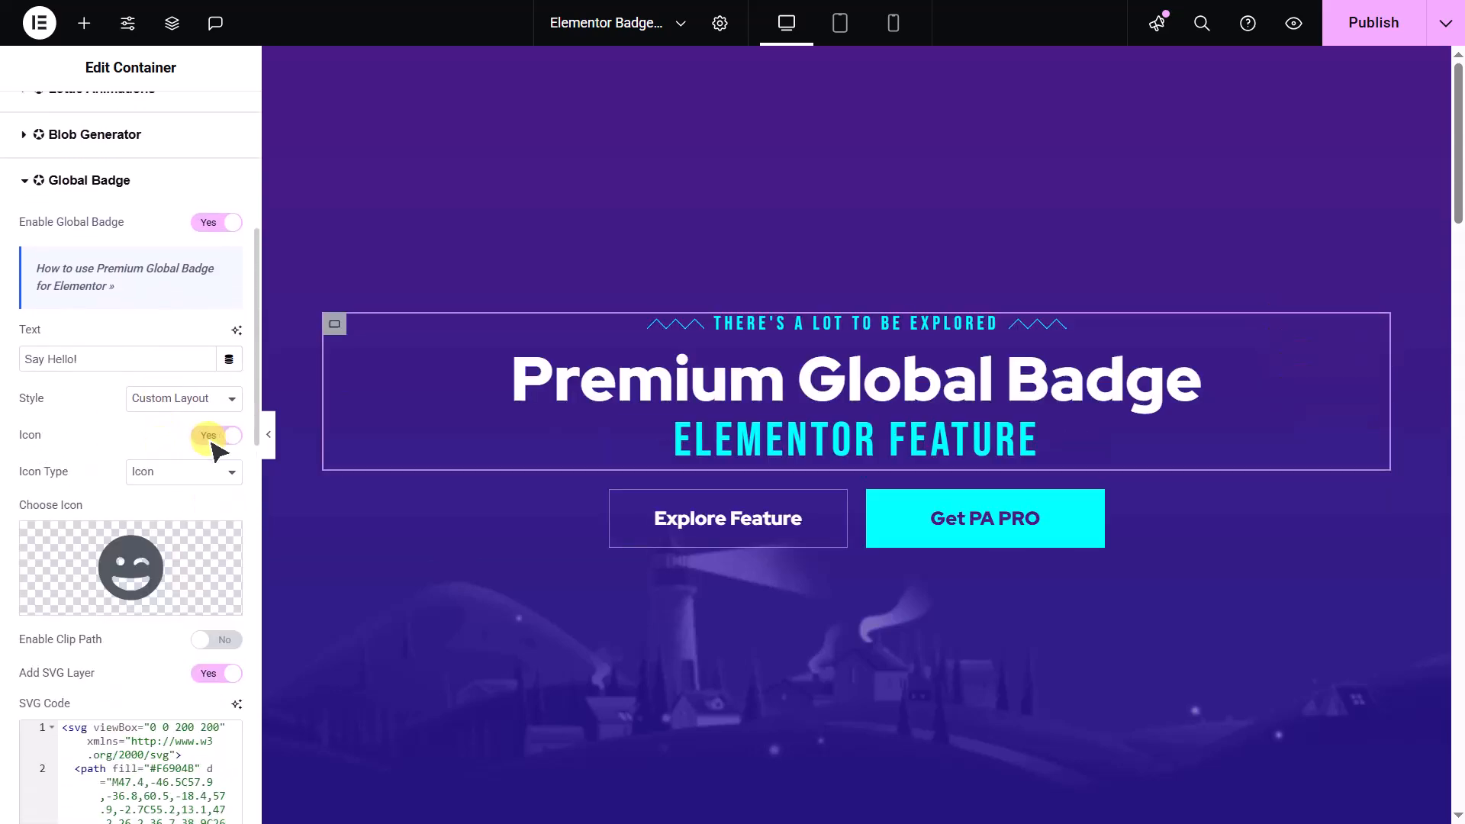
pyautogui.click(199, 558)
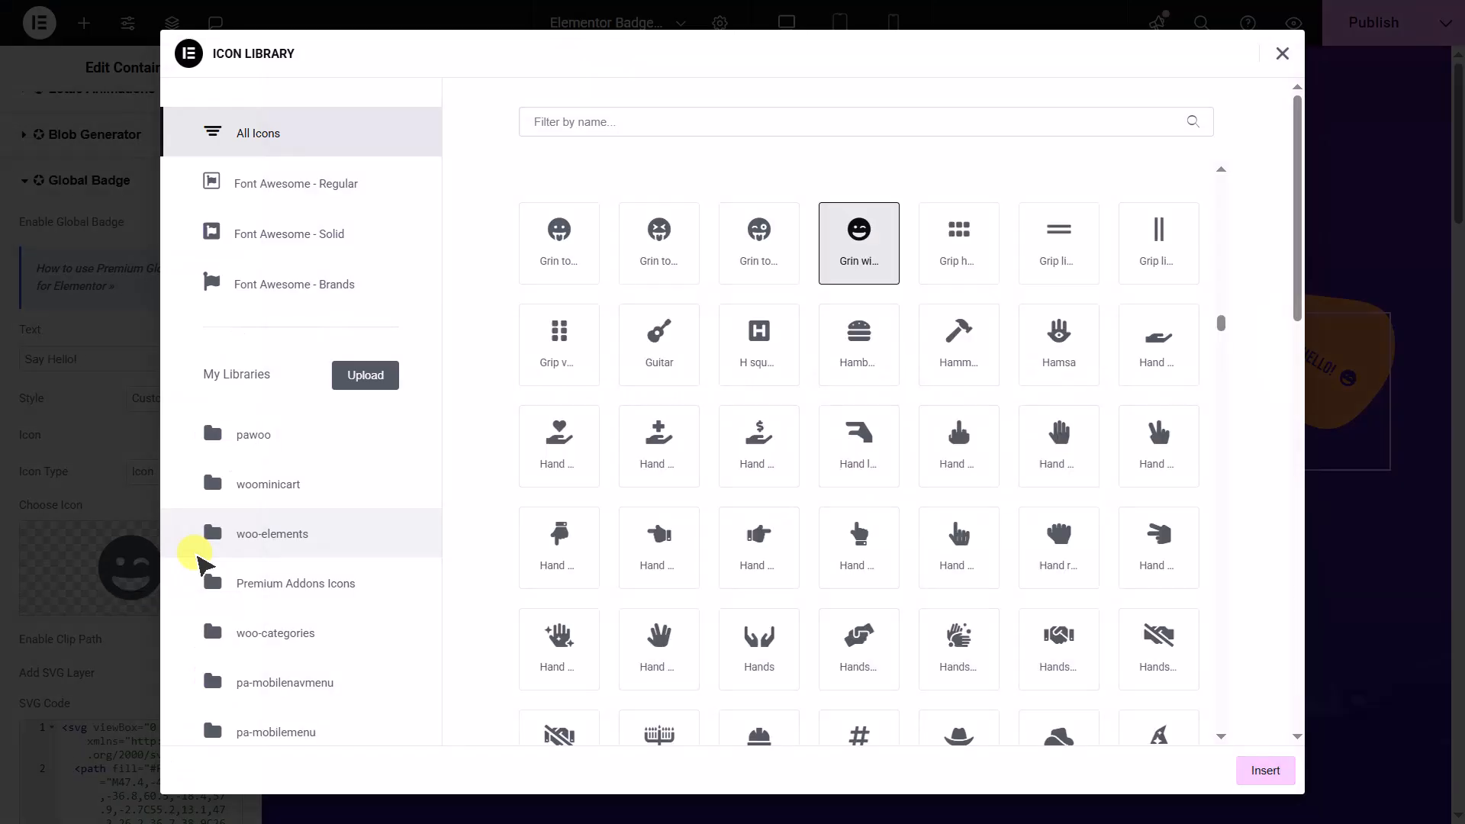
pyautogui.click(130, 562)
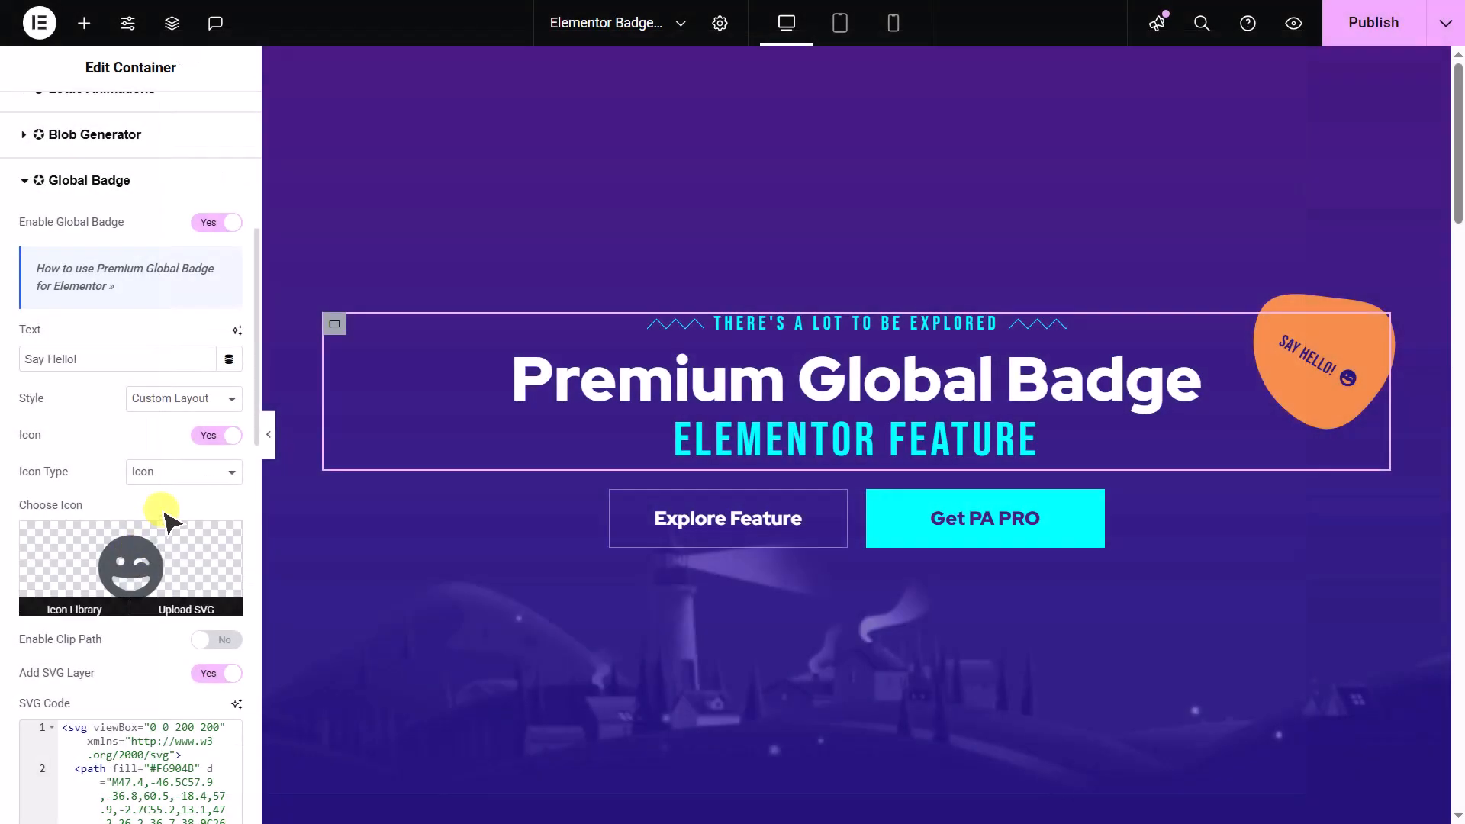
# - Try an image and a Lottie animation as the badge's icon type, and turn the icon back off
pyautogui.click(180, 473)
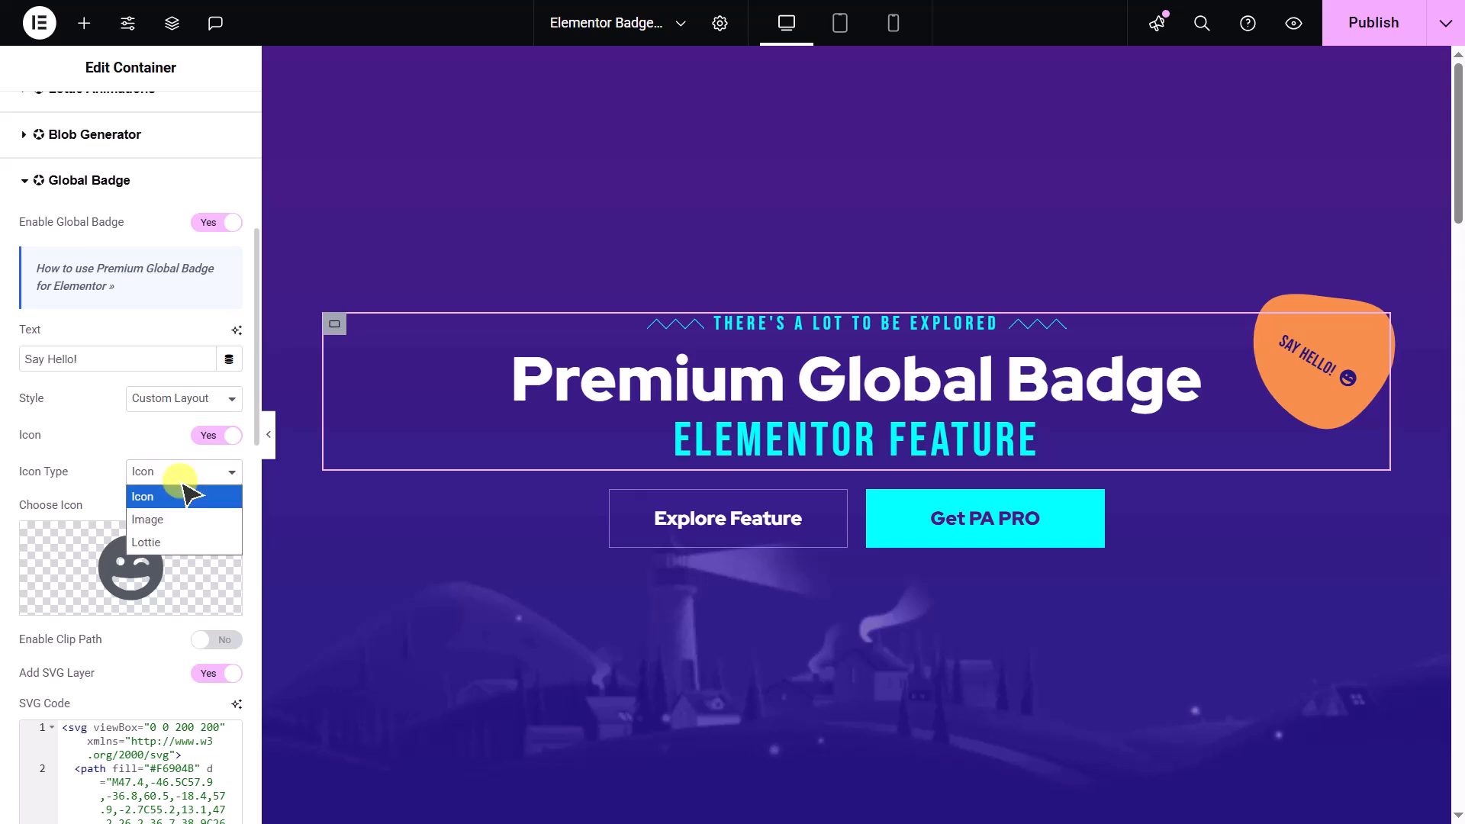
pyautogui.click(180, 520)
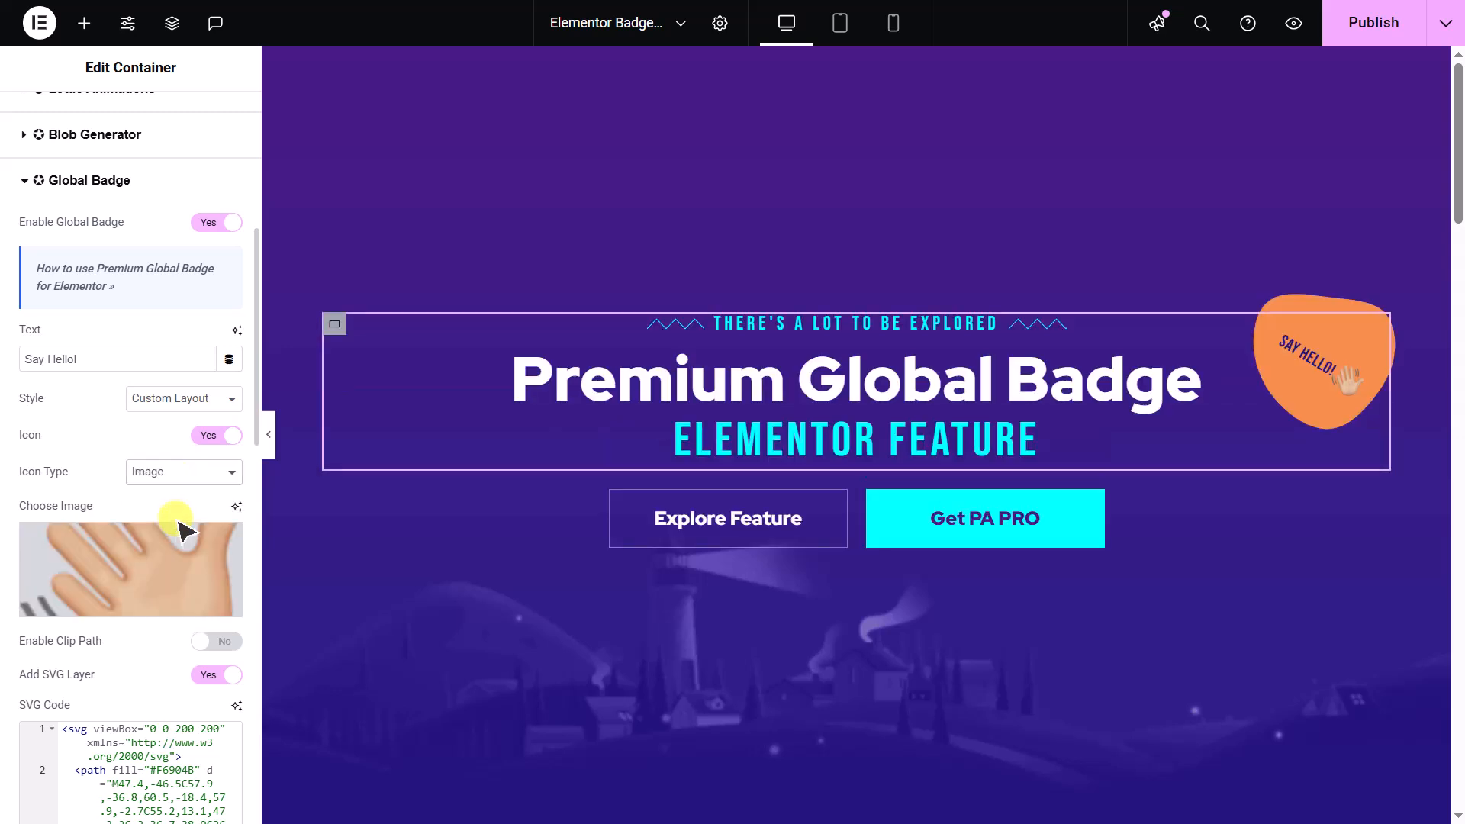
pyautogui.click(197, 474)
pyautogui.click(188, 544)
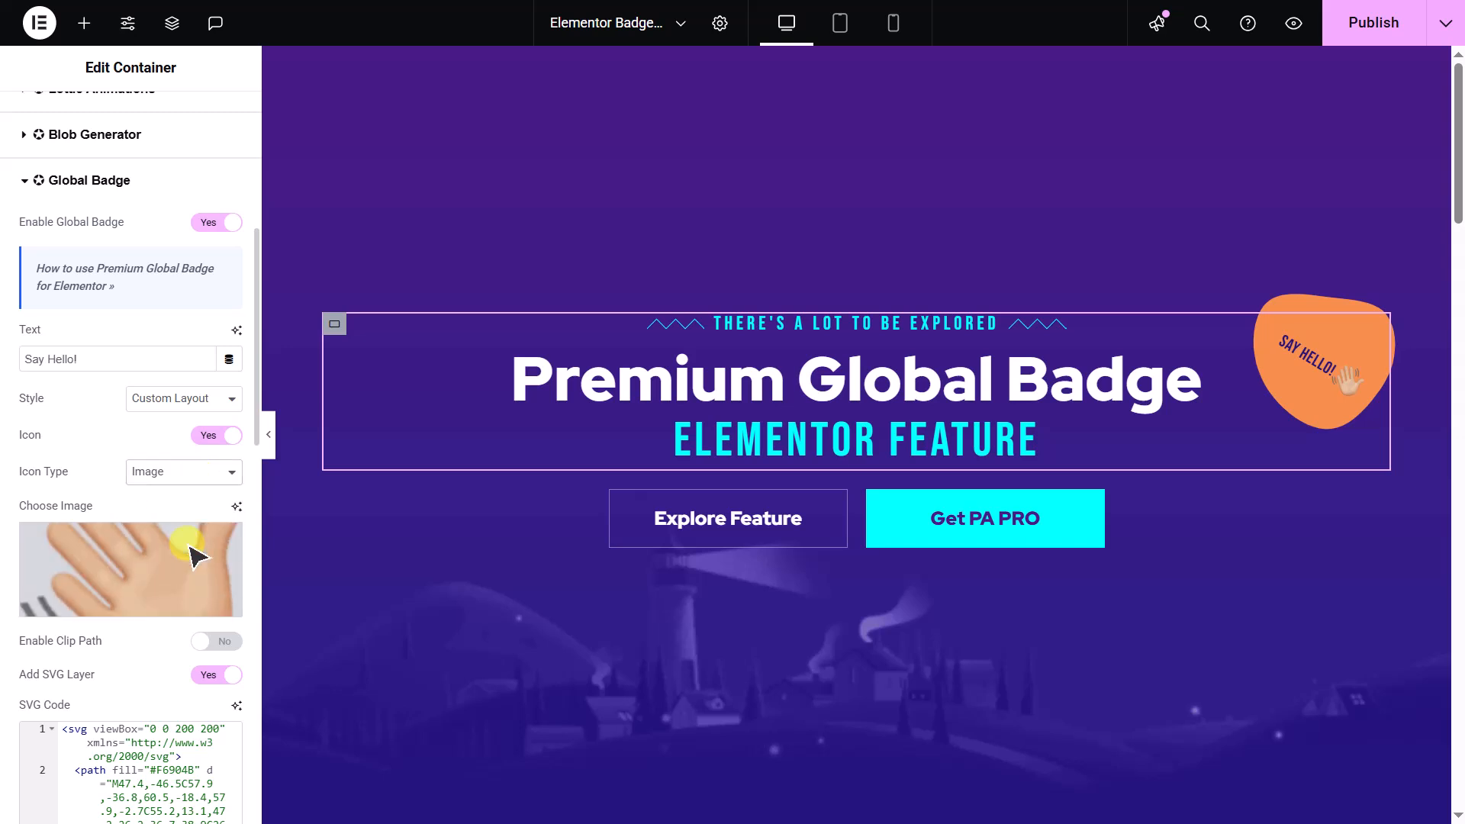
pyautogui.hotkey('ctrl', 'v')
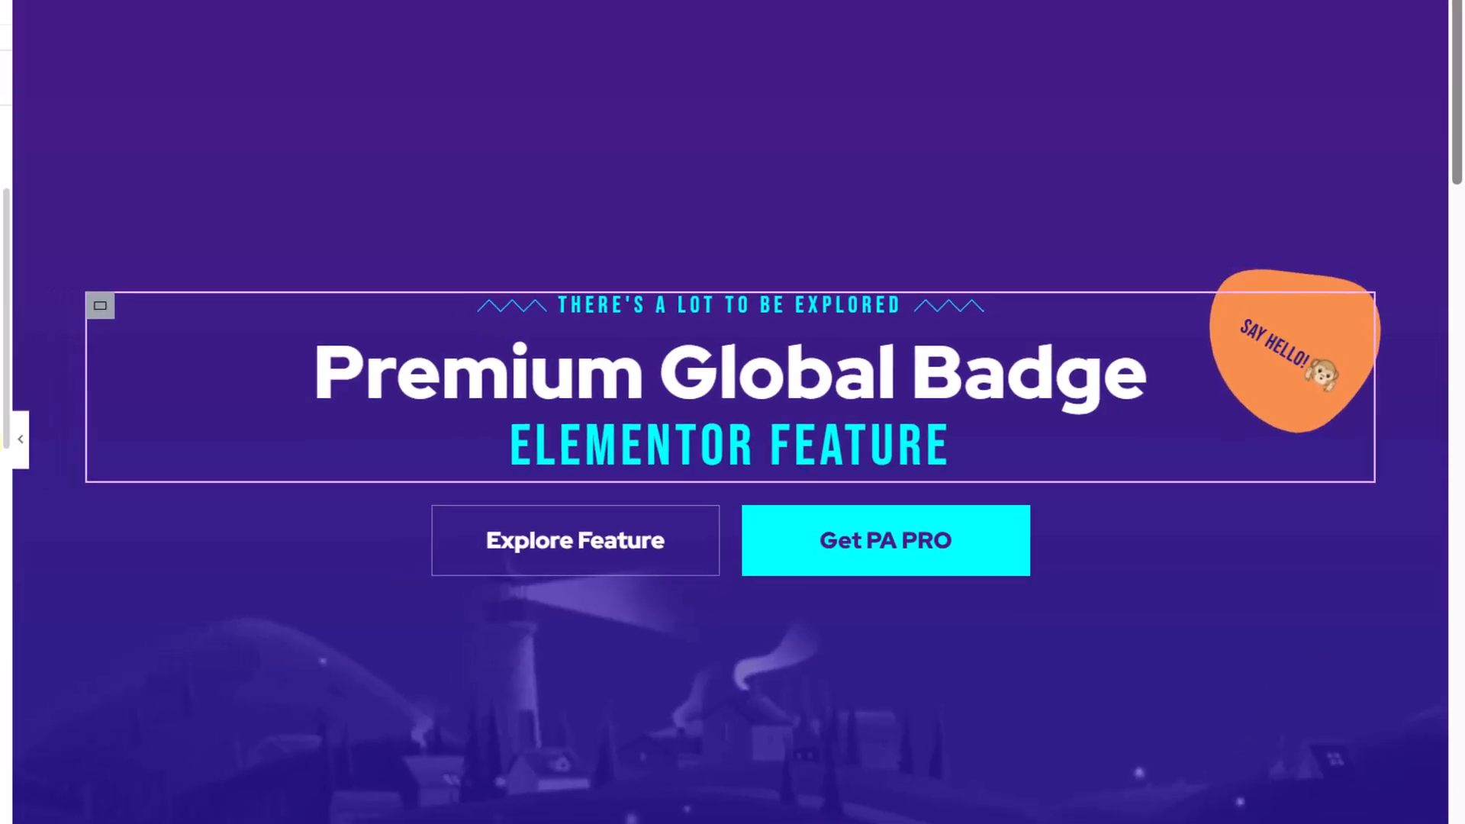
pyautogui.click(218, 436)
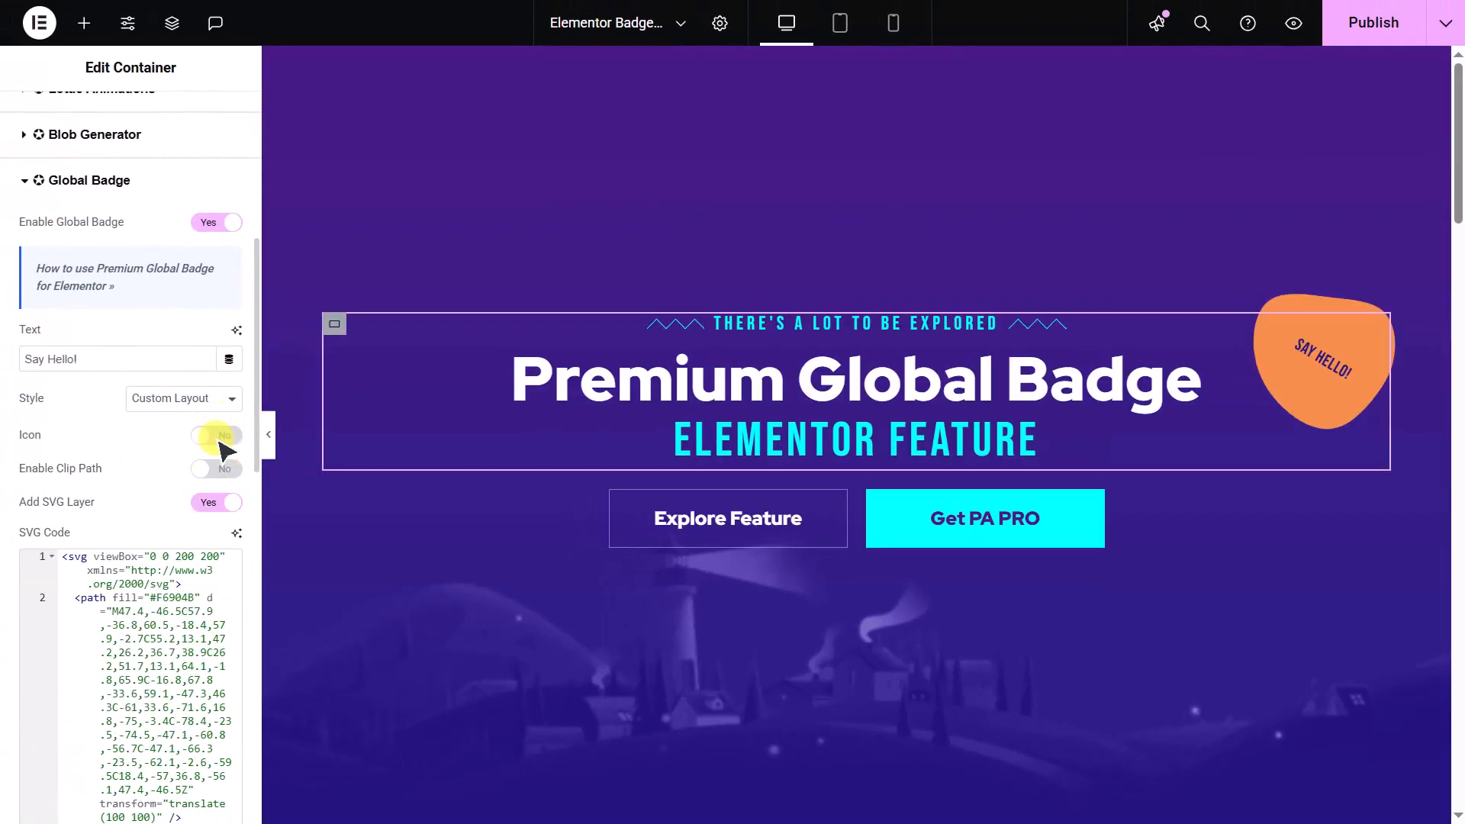
# - Enable floating effects for the badge
pyautogui.scroll(-5, 220, 458)
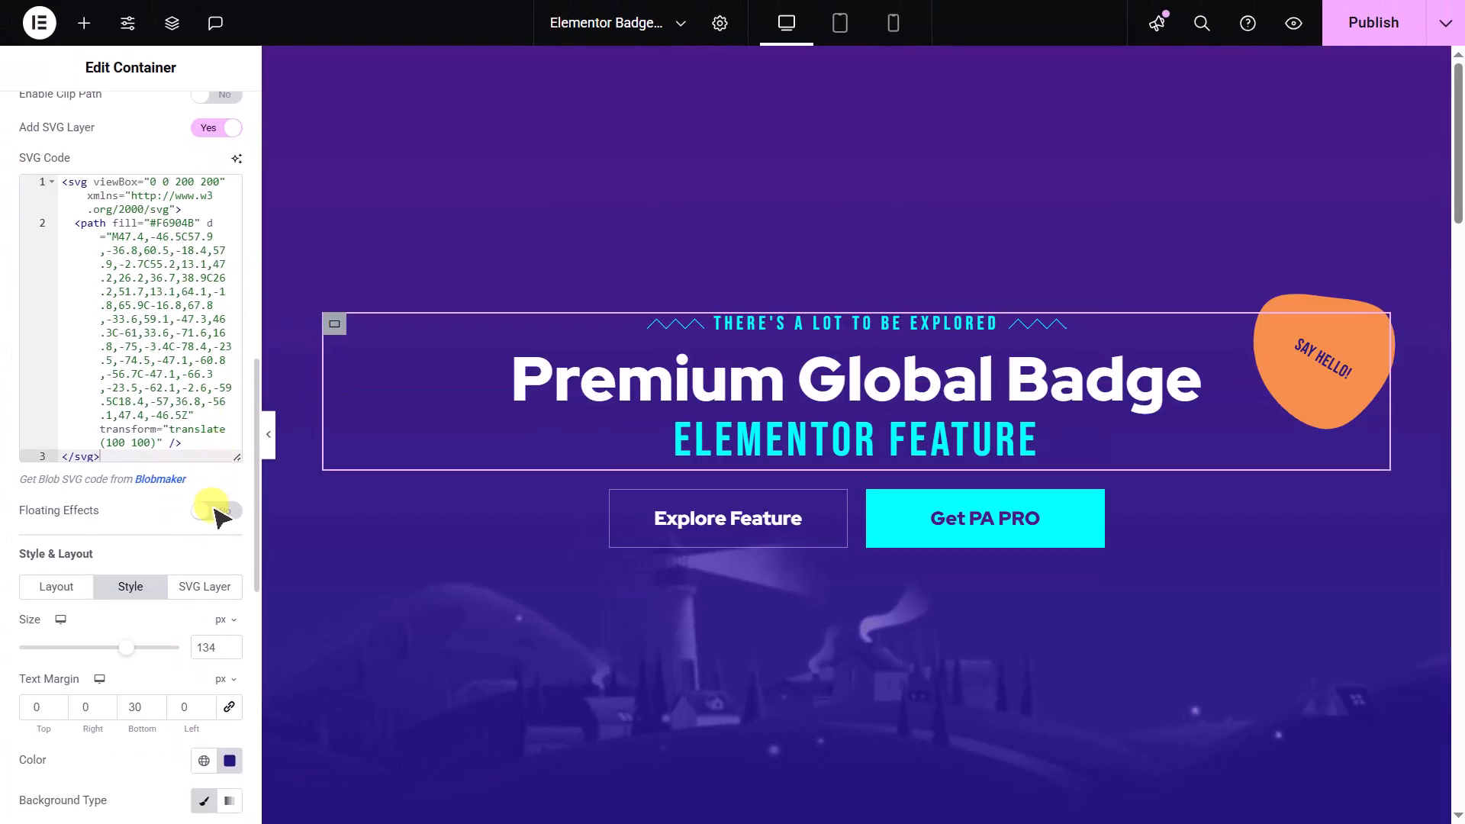
pyautogui.click(223, 480)
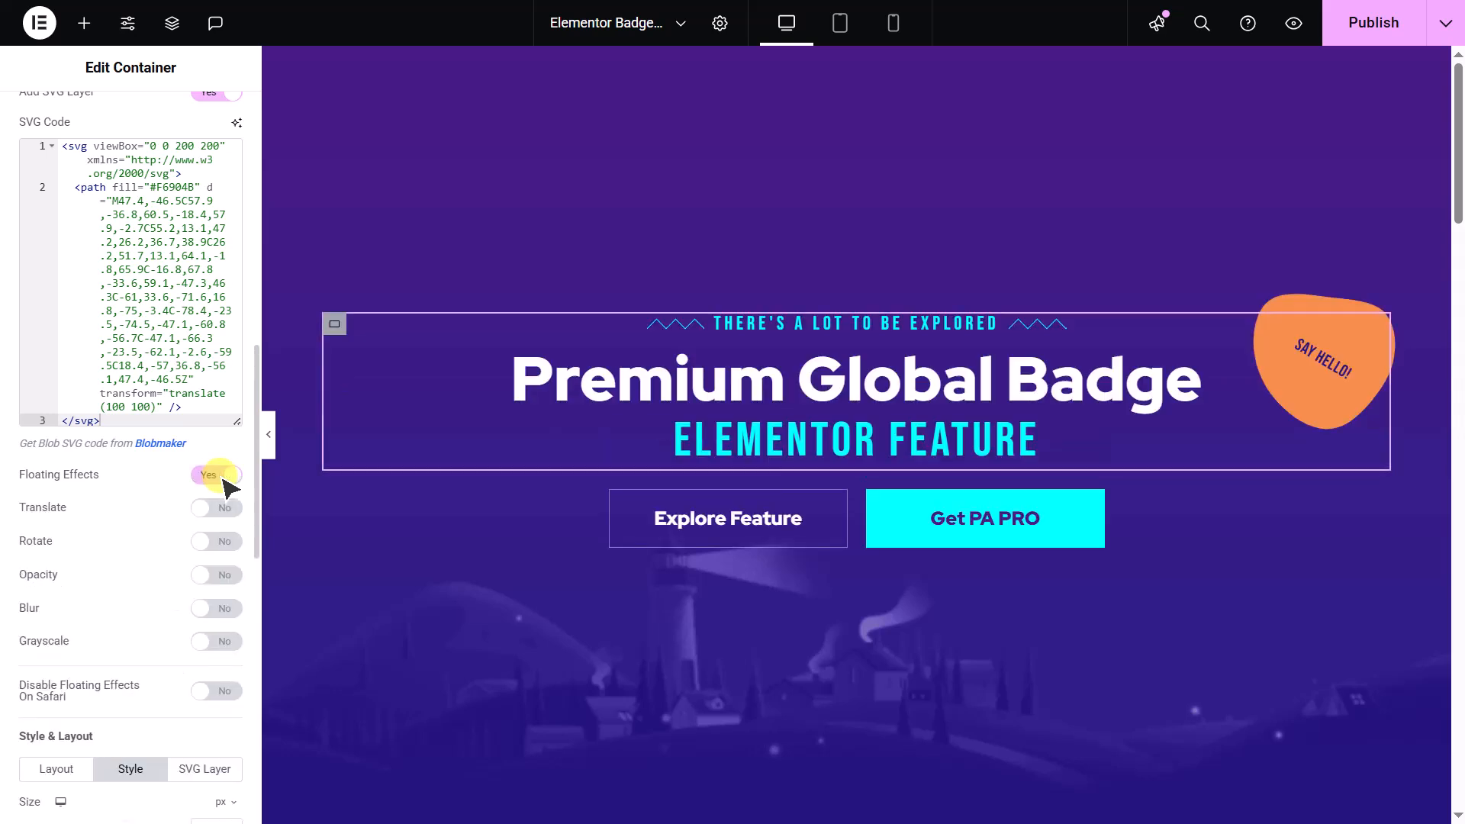
# - Try the Translate floating effect with Translate Y ending at 3px and speed 3, and turn it back off
pyautogui.click(223, 510)
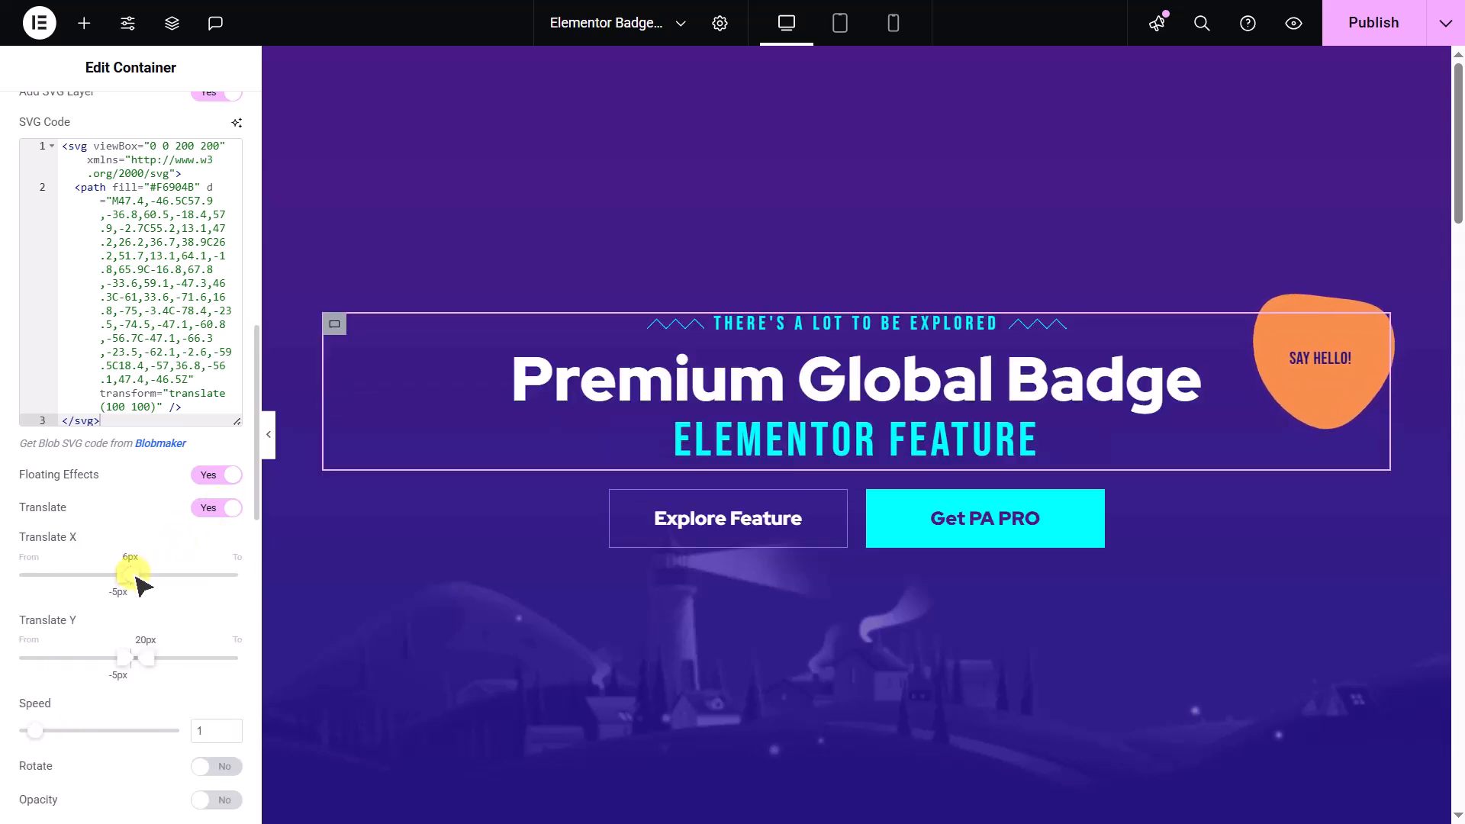
pyautogui.moveTo(147, 658); pyautogui.dragTo(130, 659)
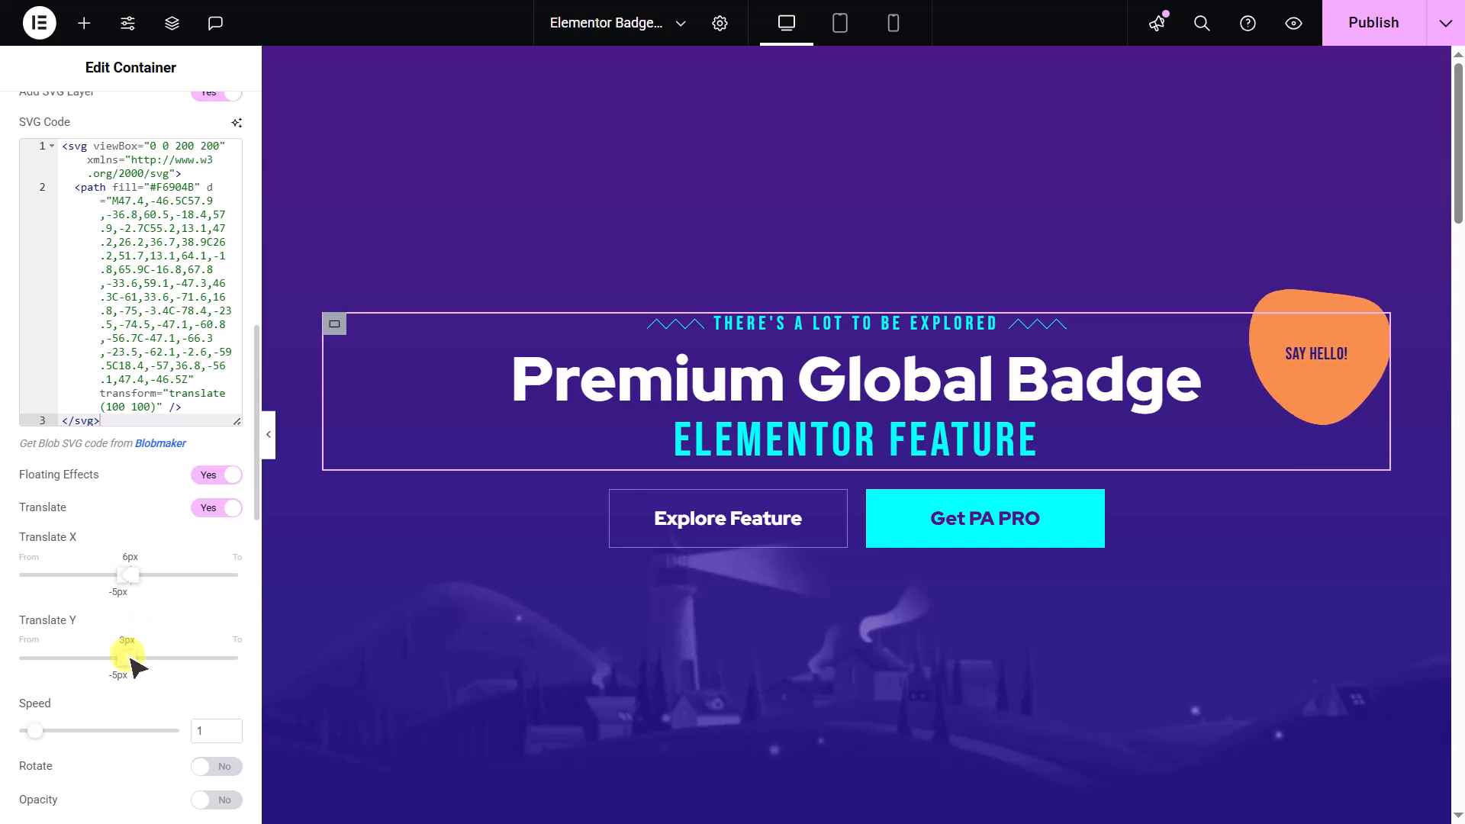
pyautogui.click(206, 729)
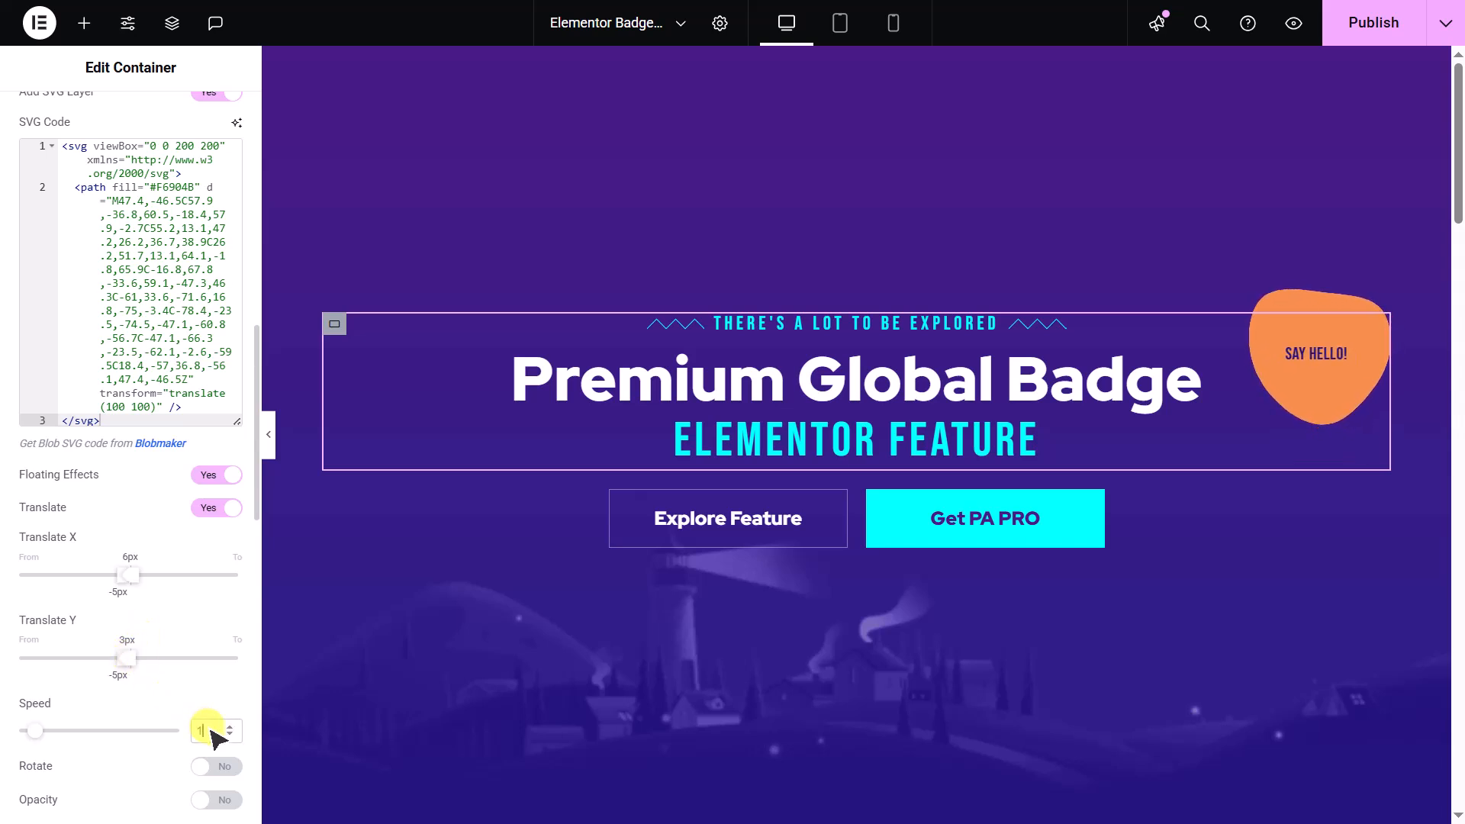
pyautogui.write('3')
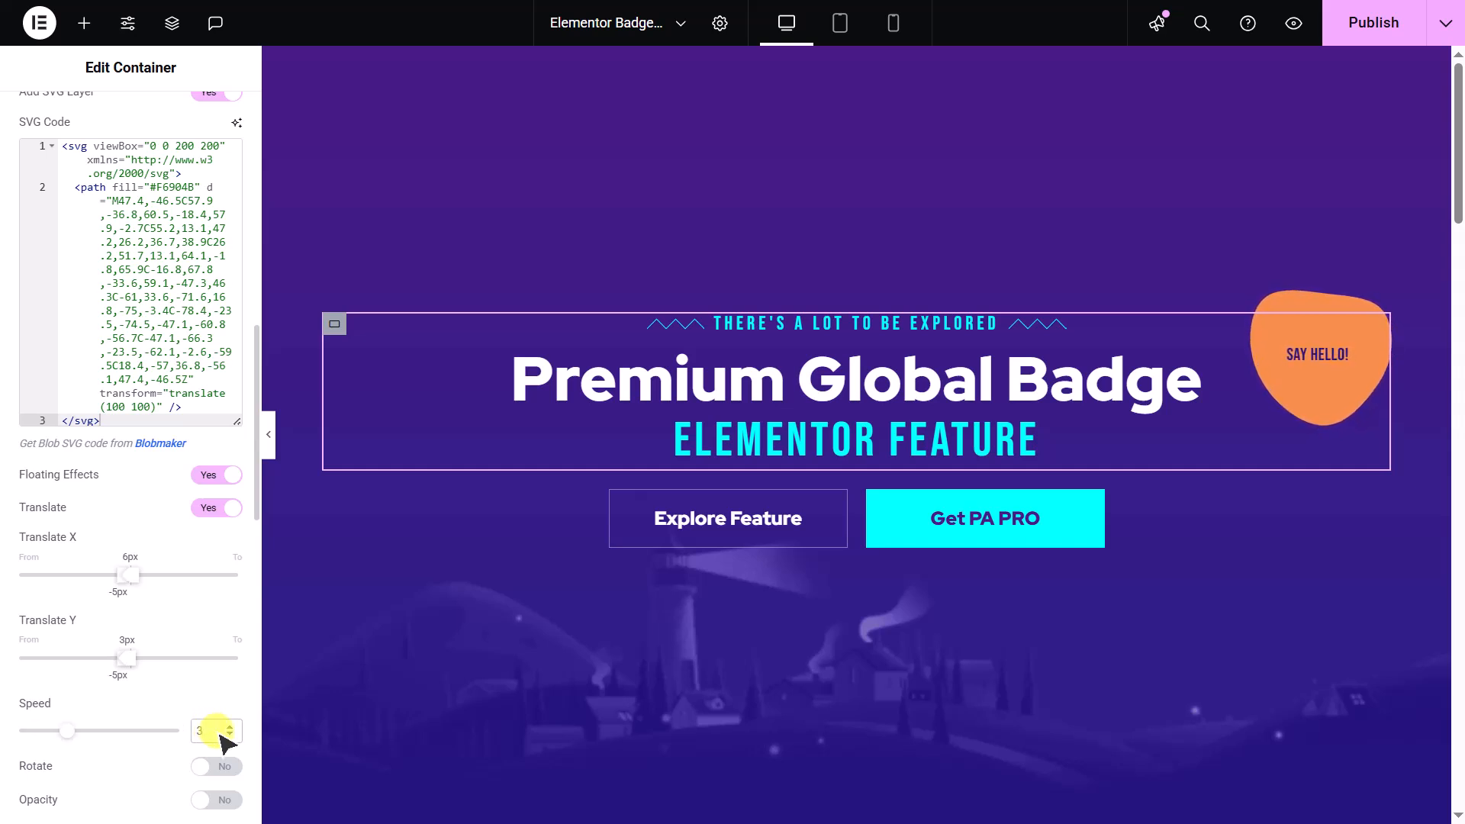
pyautogui.click(222, 519)
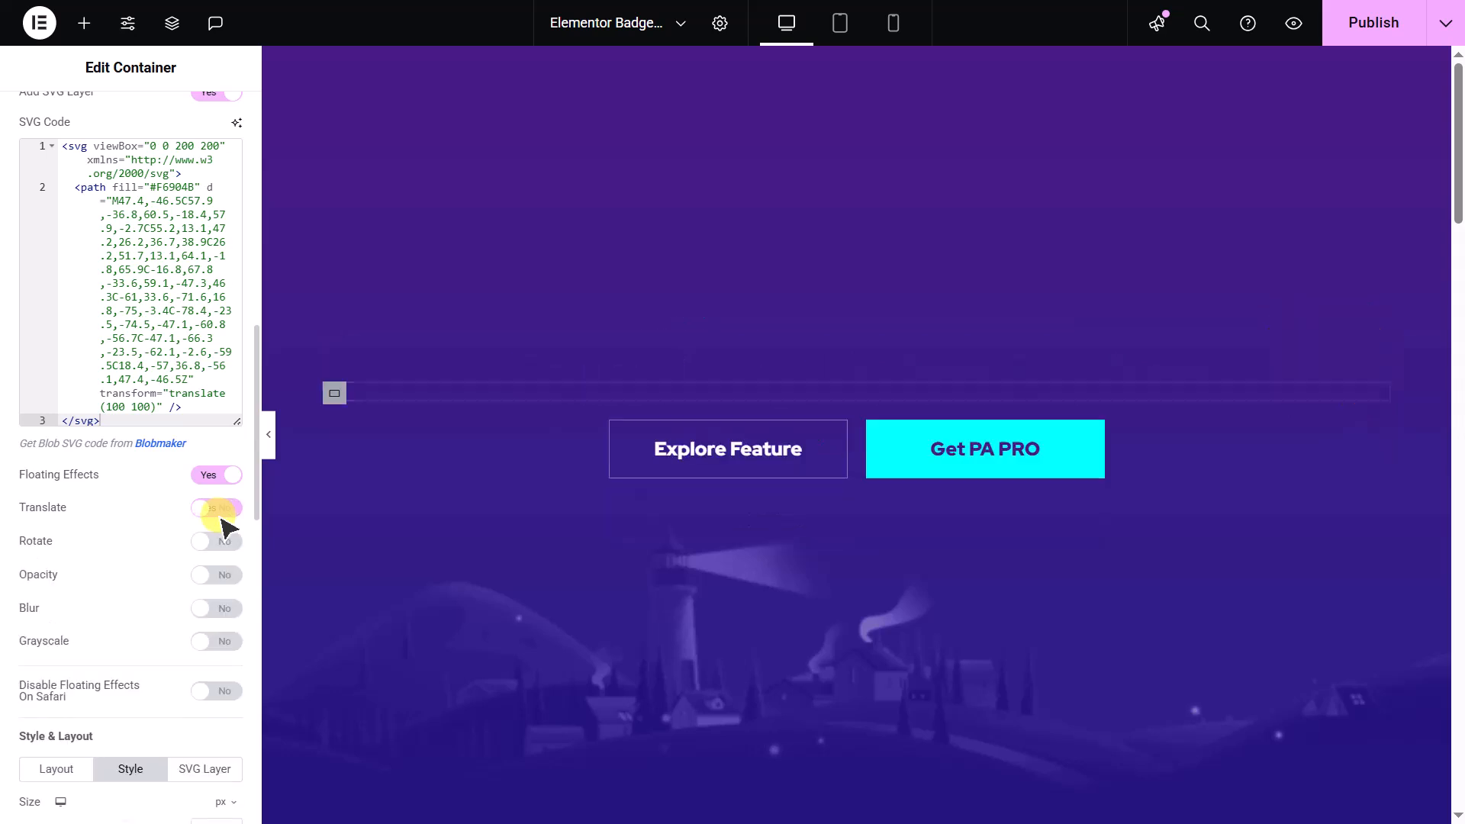
# - Try the Rotate effect with X up to 43deg, Y up to 32deg, Z from about -30deg and speed 3, and turn it back off
pyautogui.click(221, 542)
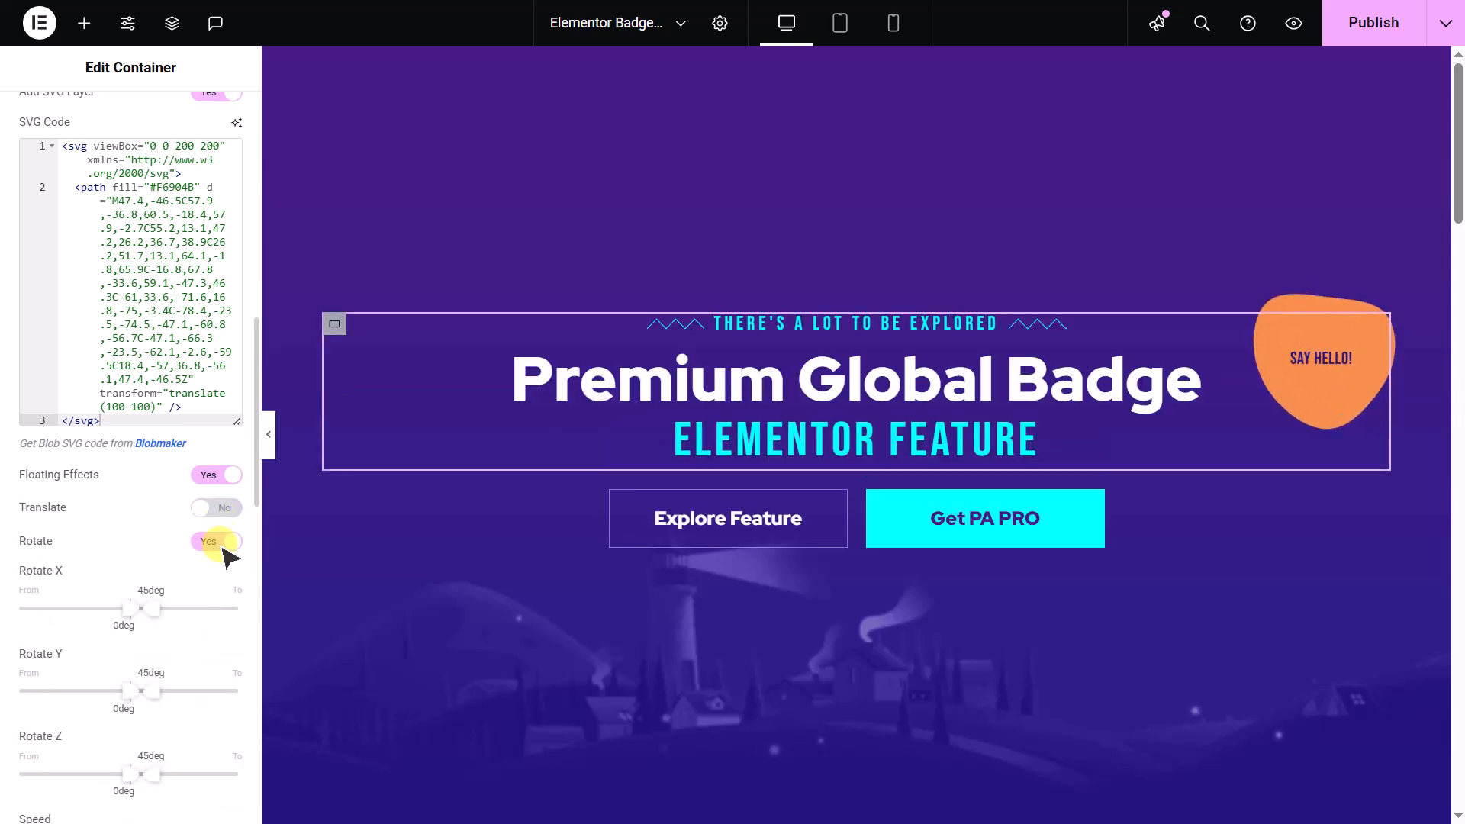
pyautogui.moveTo(149, 616); pyautogui.dragTo(147, 609)
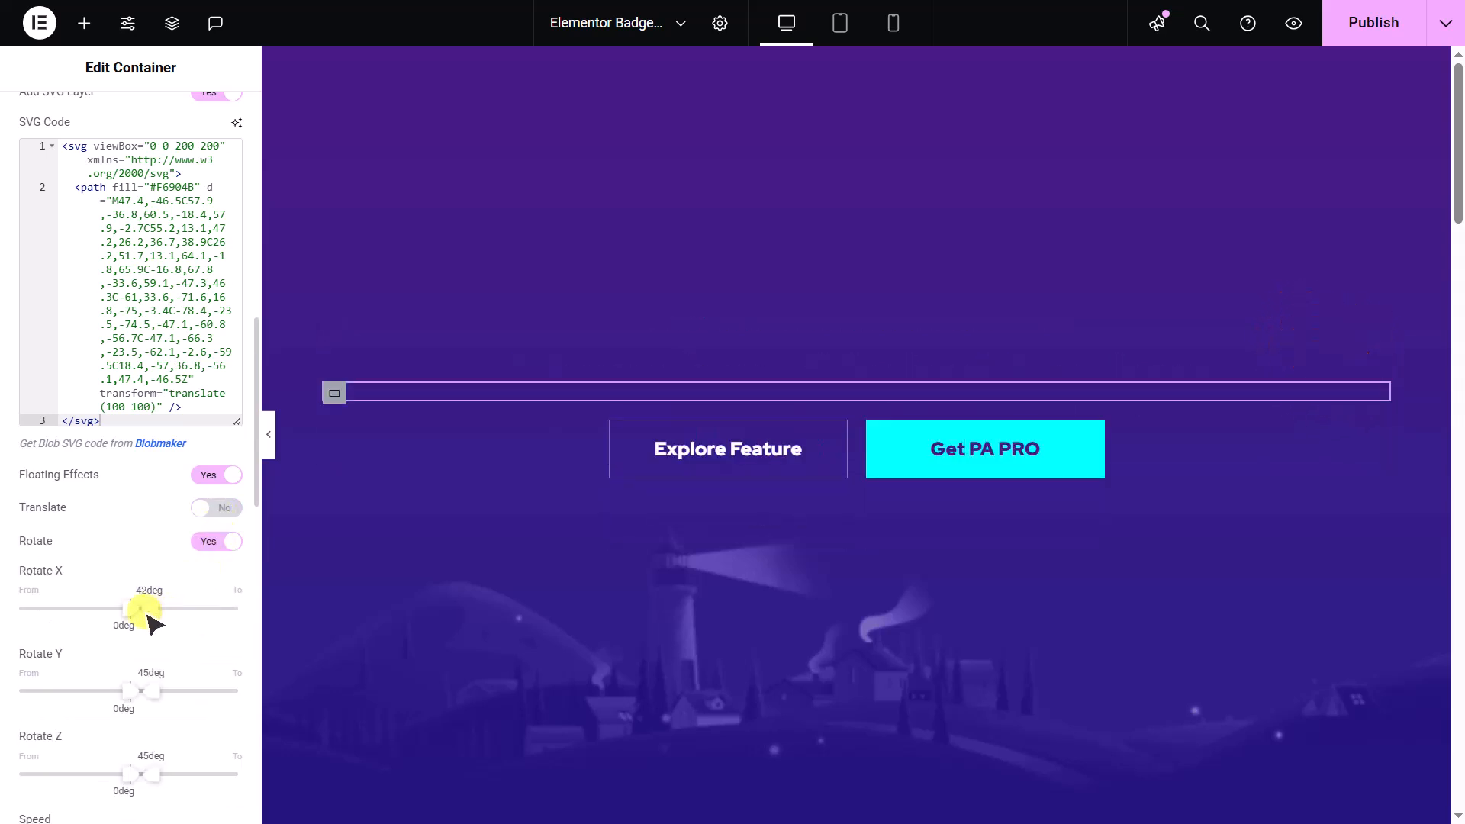
pyautogui.moveTo(152, 690); pyautogui.dragTo(150, 708)
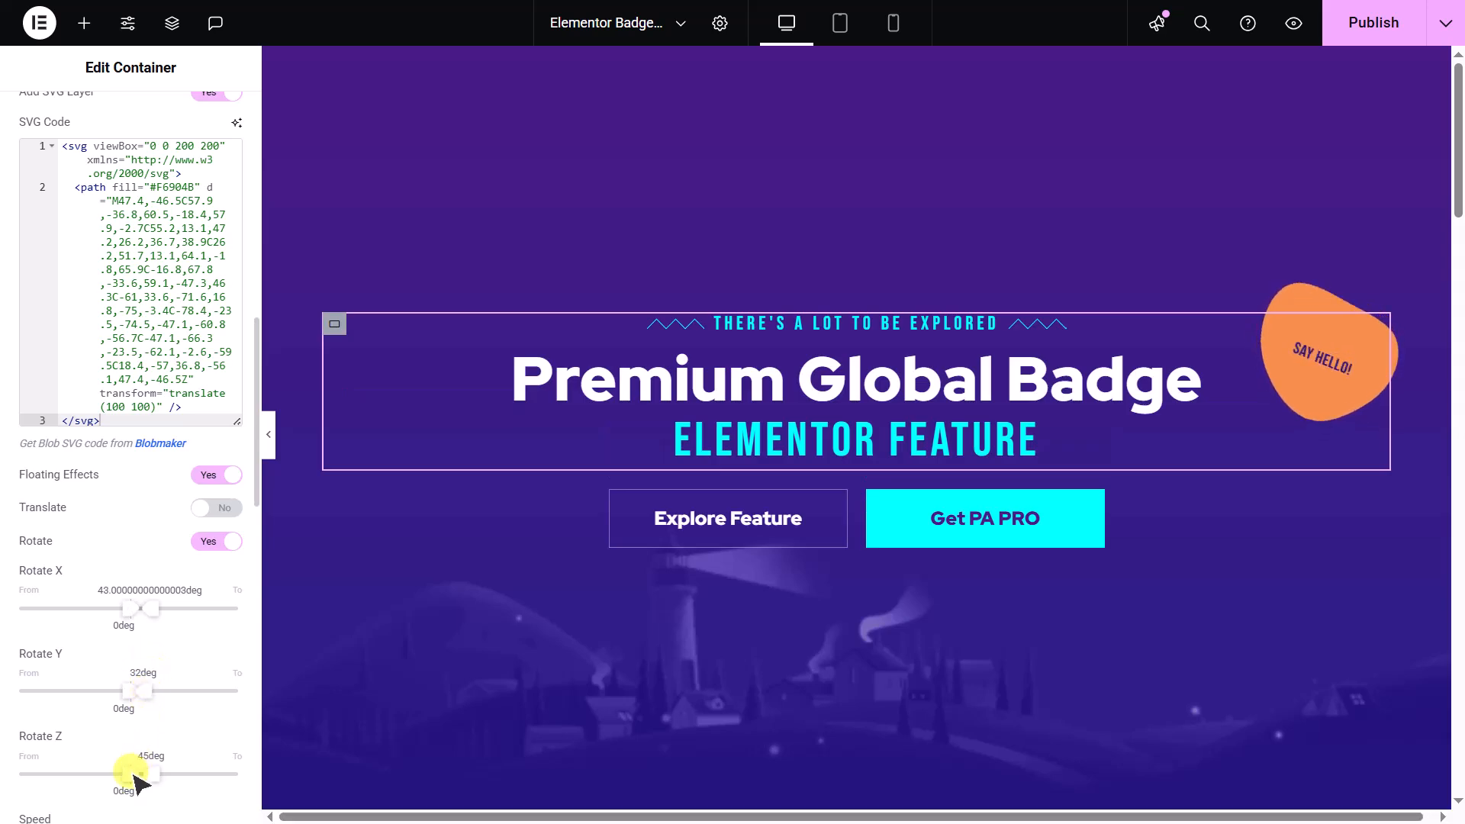
pyautogui.moveTo(130, 773); pyautogui.dragTo(114, 779)
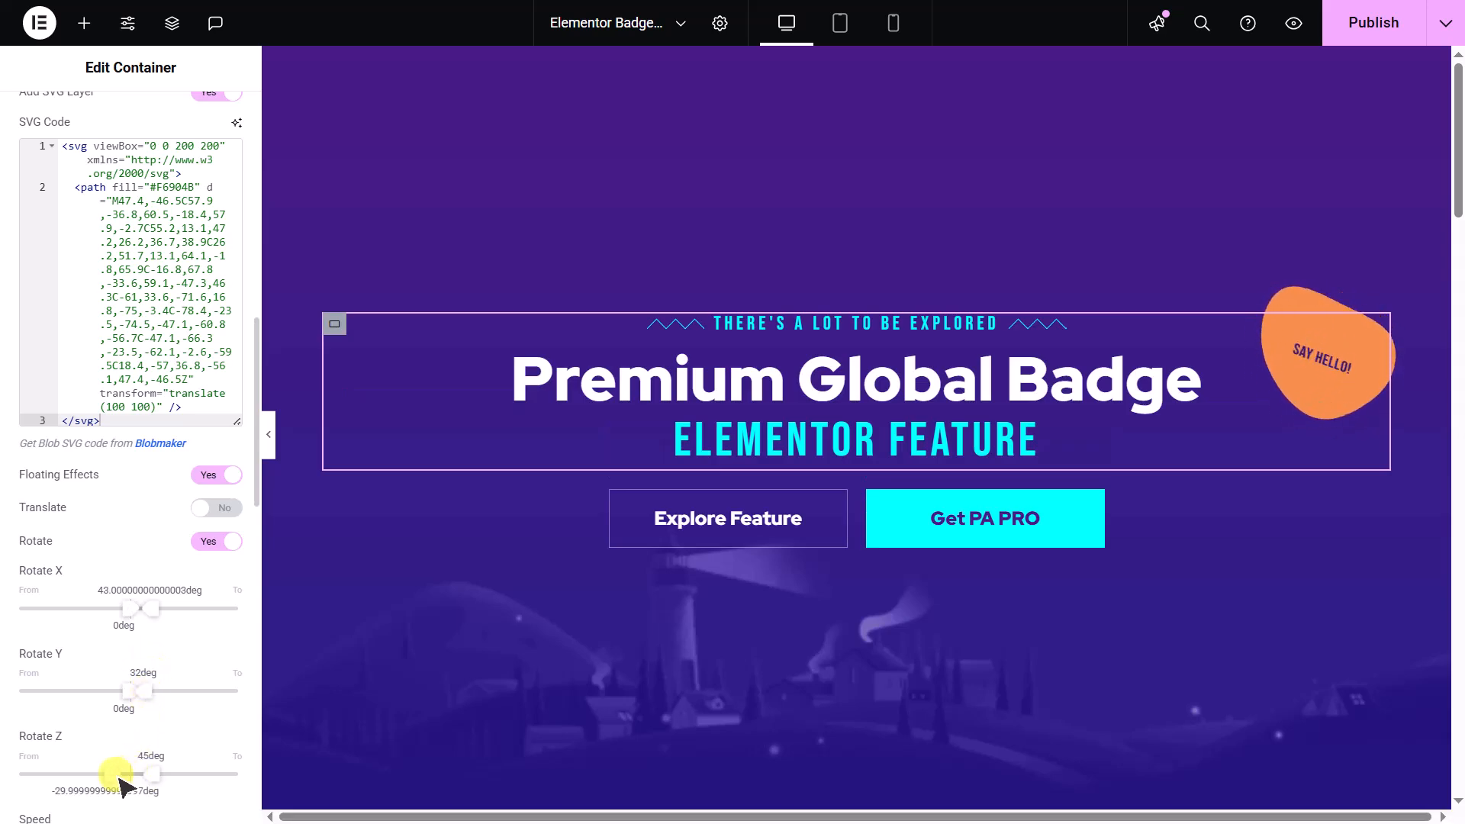
pyautogui.scroll(-2, 120, 780)
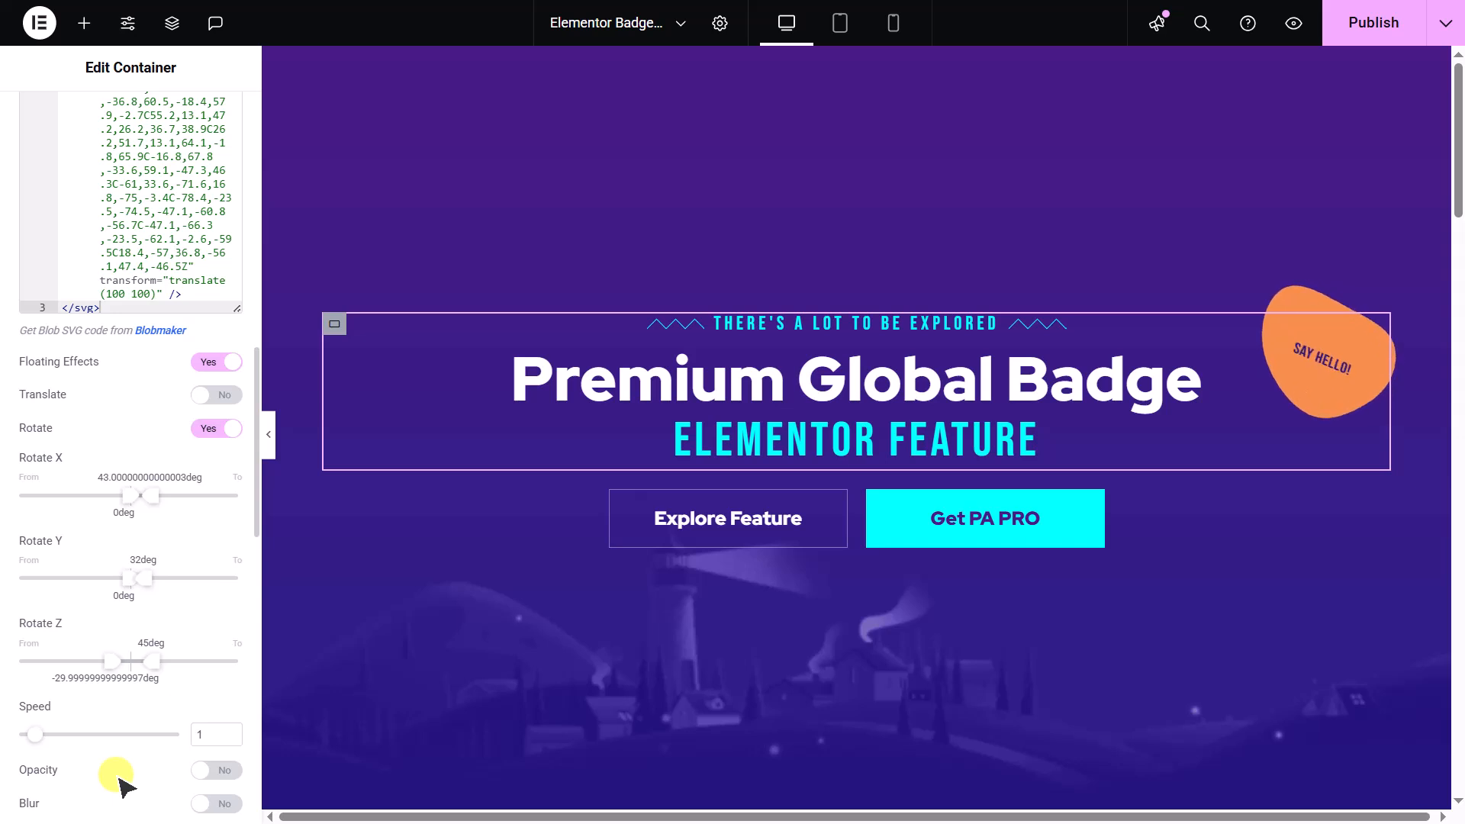
pyautogui.doubleClick(208, 737)
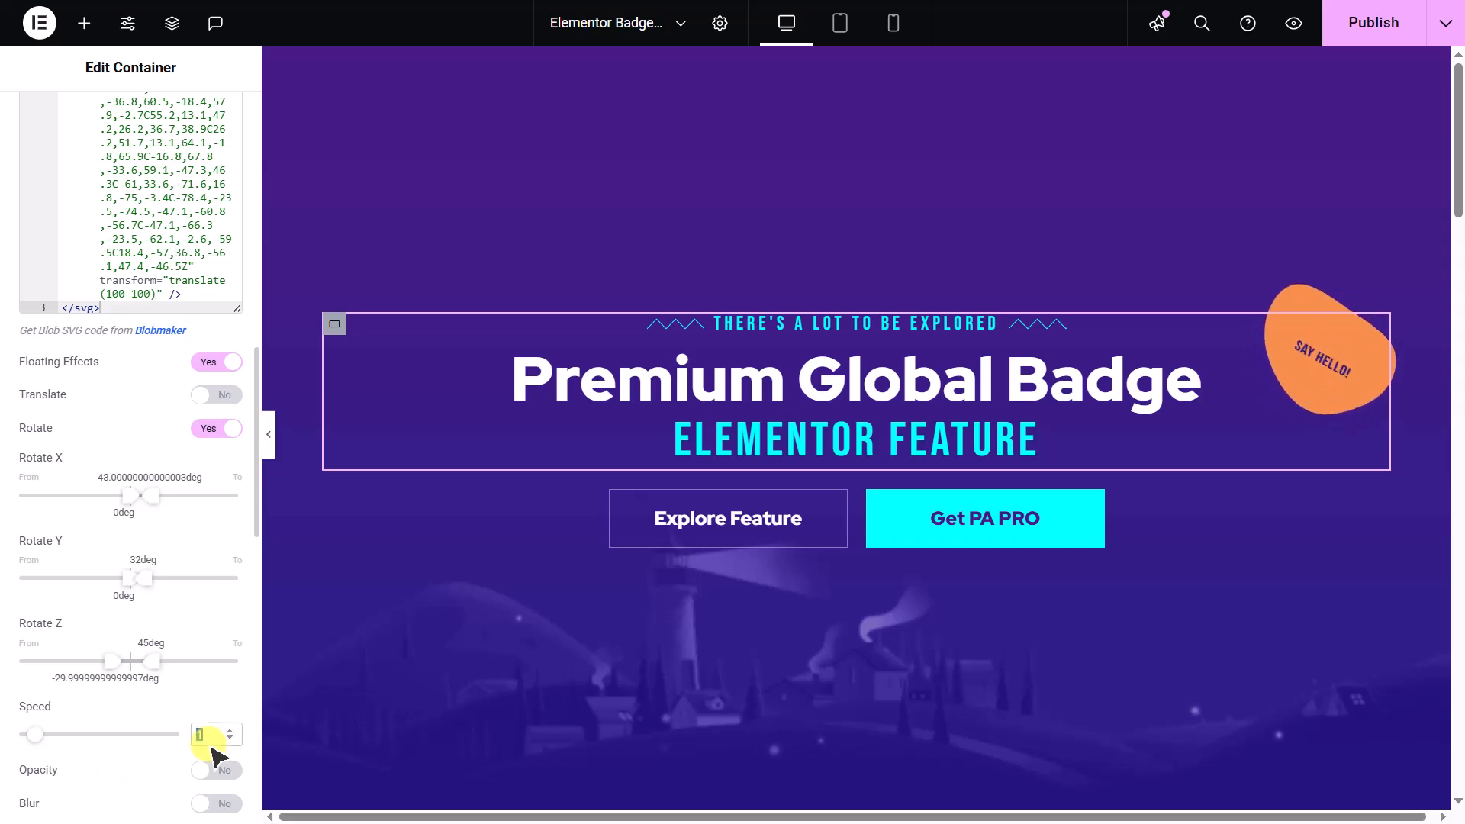
pyautogui.write('3')
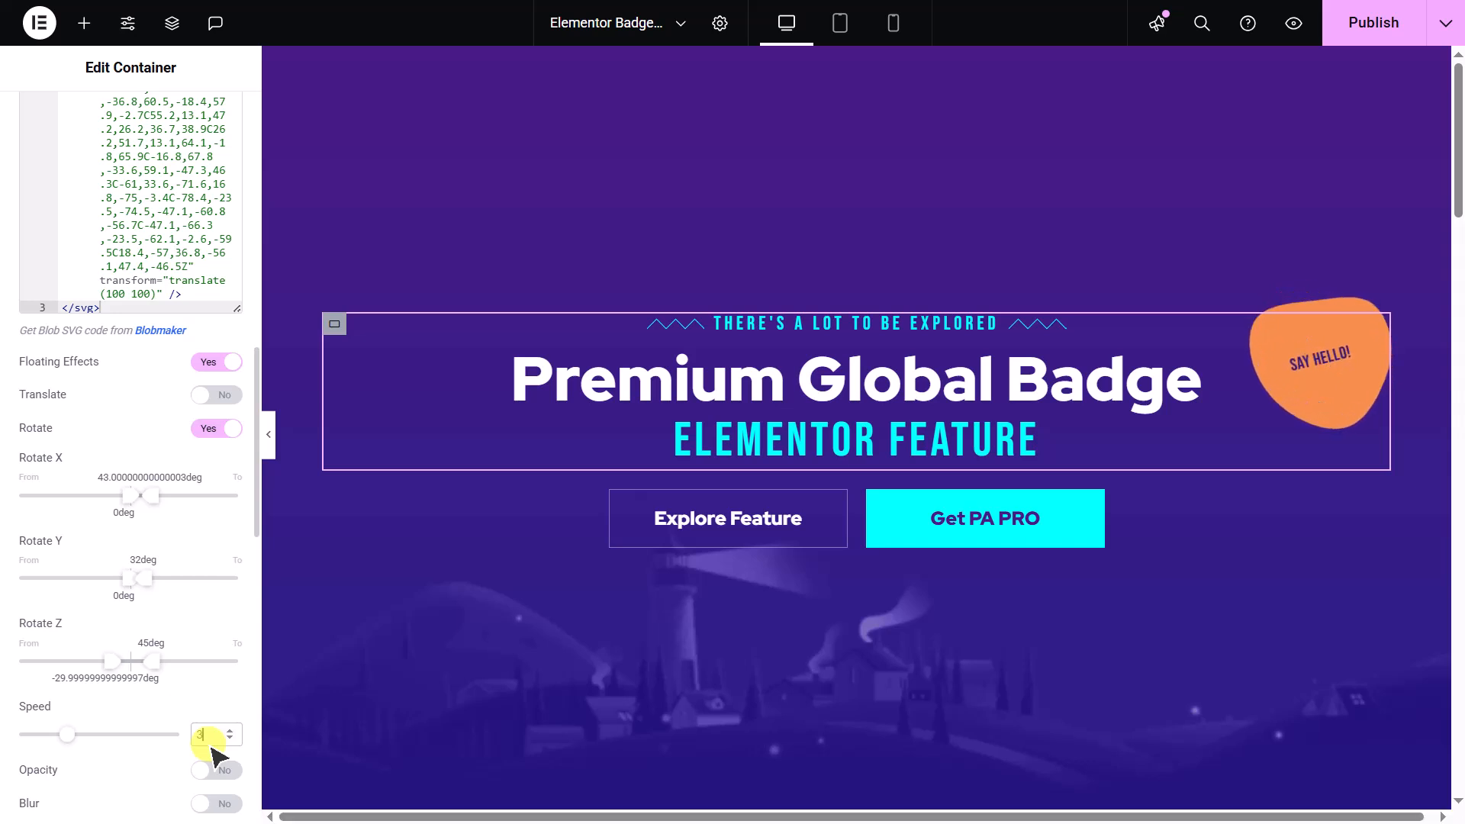
pyautogui.click(215, 429)
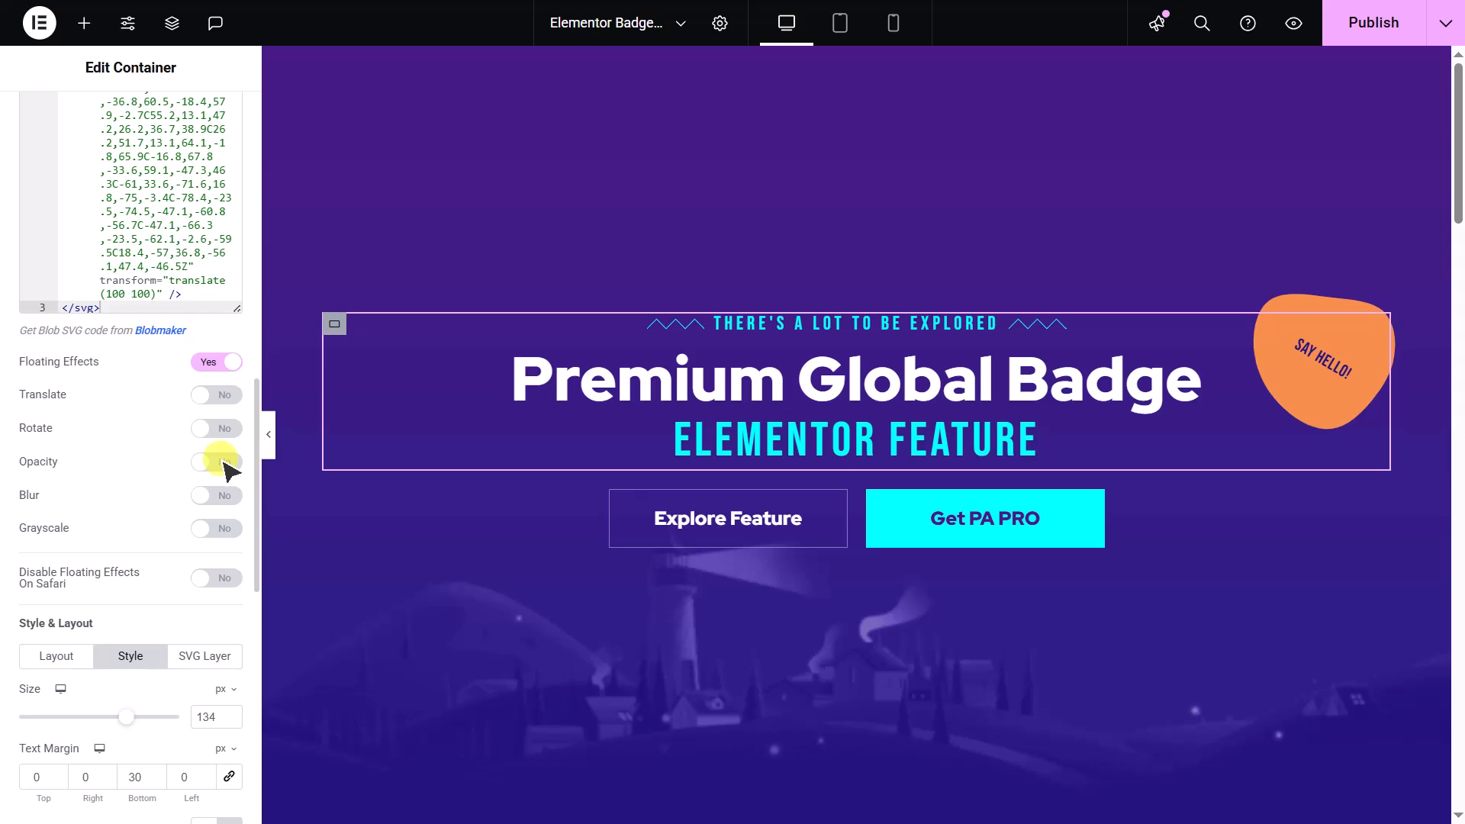
# - Try the Opacity floating effect starting from 22%, and turn it back off
pyautogui.click(223, 463)
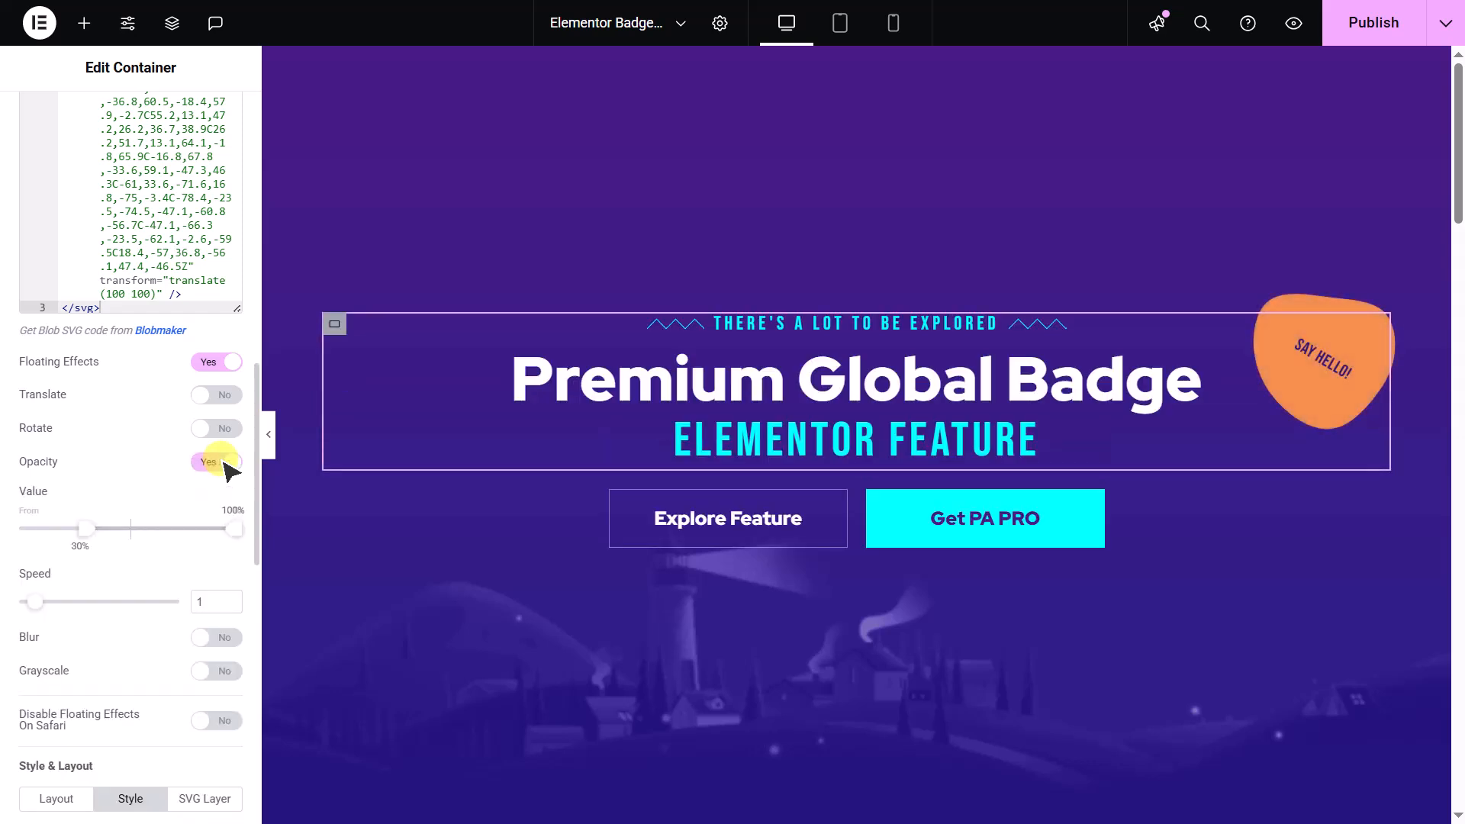
pyautogui.moveTo(86, 528); pyautogui.dragTo(69, 529)
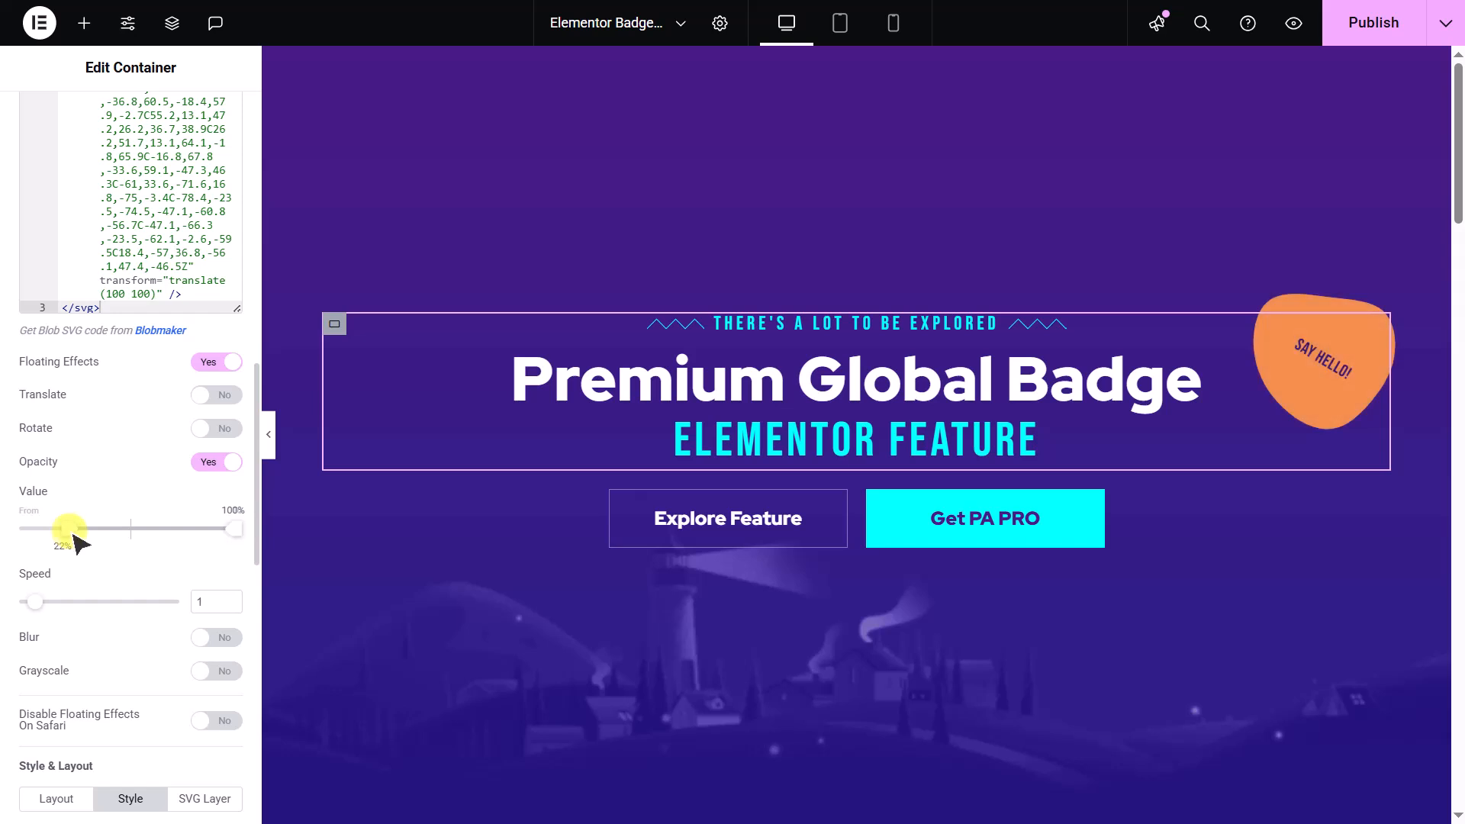
pyautogui.click(228, 463)
# - Try the Blur floating effect with an end value of 2.2px, and turn it back off
pyautogui.click(225, 498)
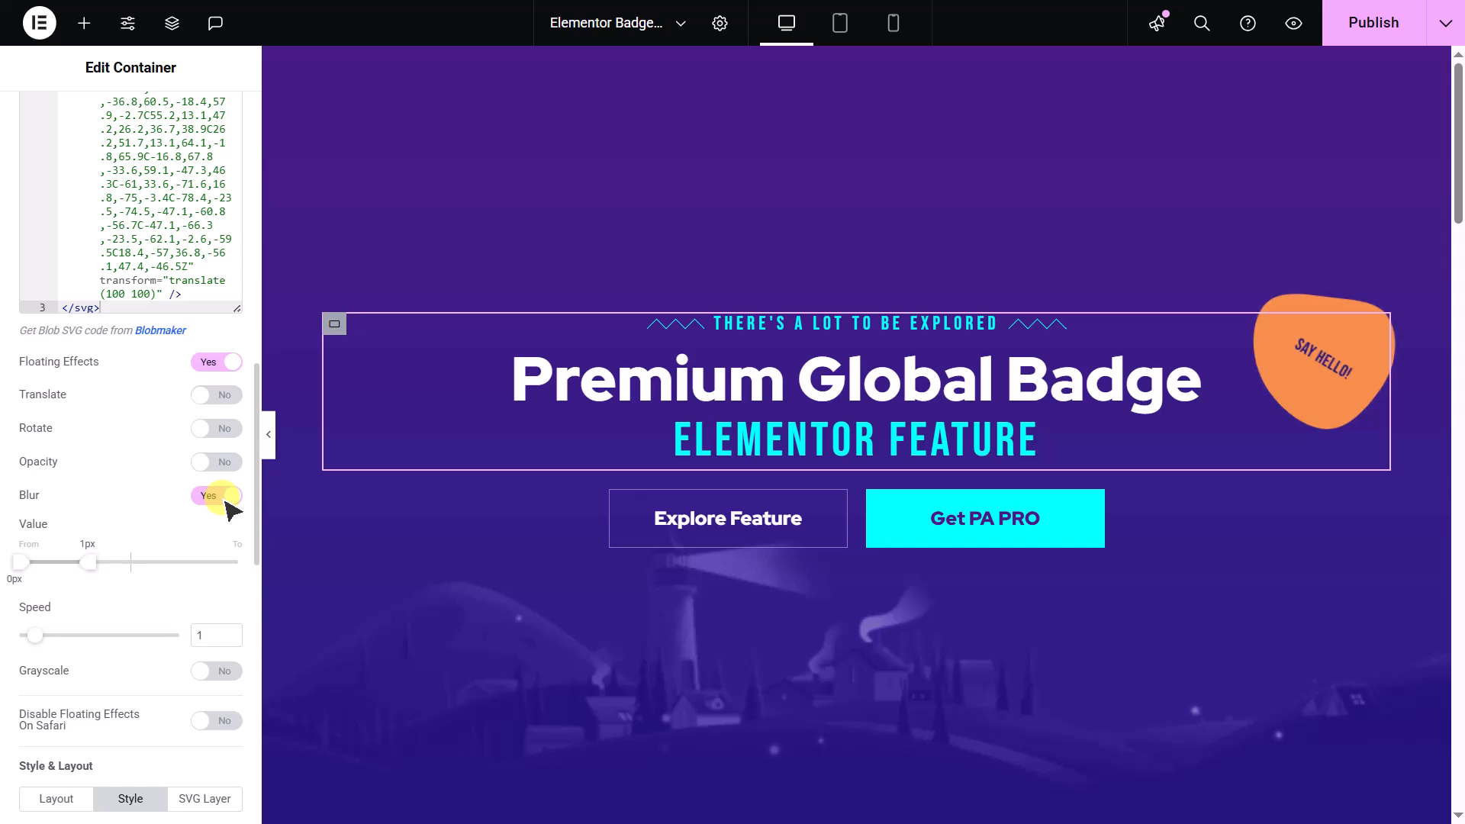
pyautogui.moveTo(90, 562); pyautogui.dragTo(177, 563)
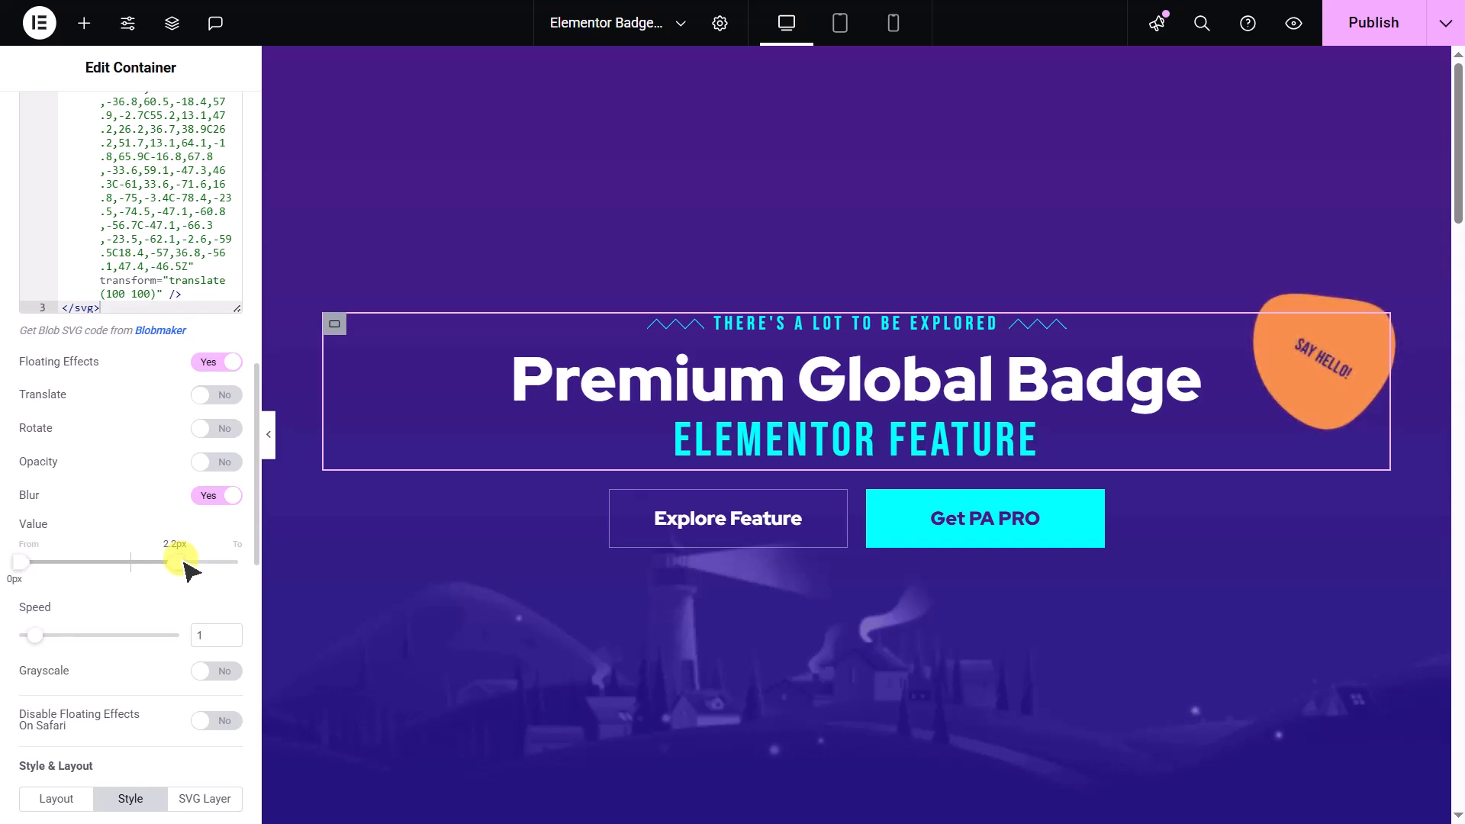
pyautogui.click(221, 498)
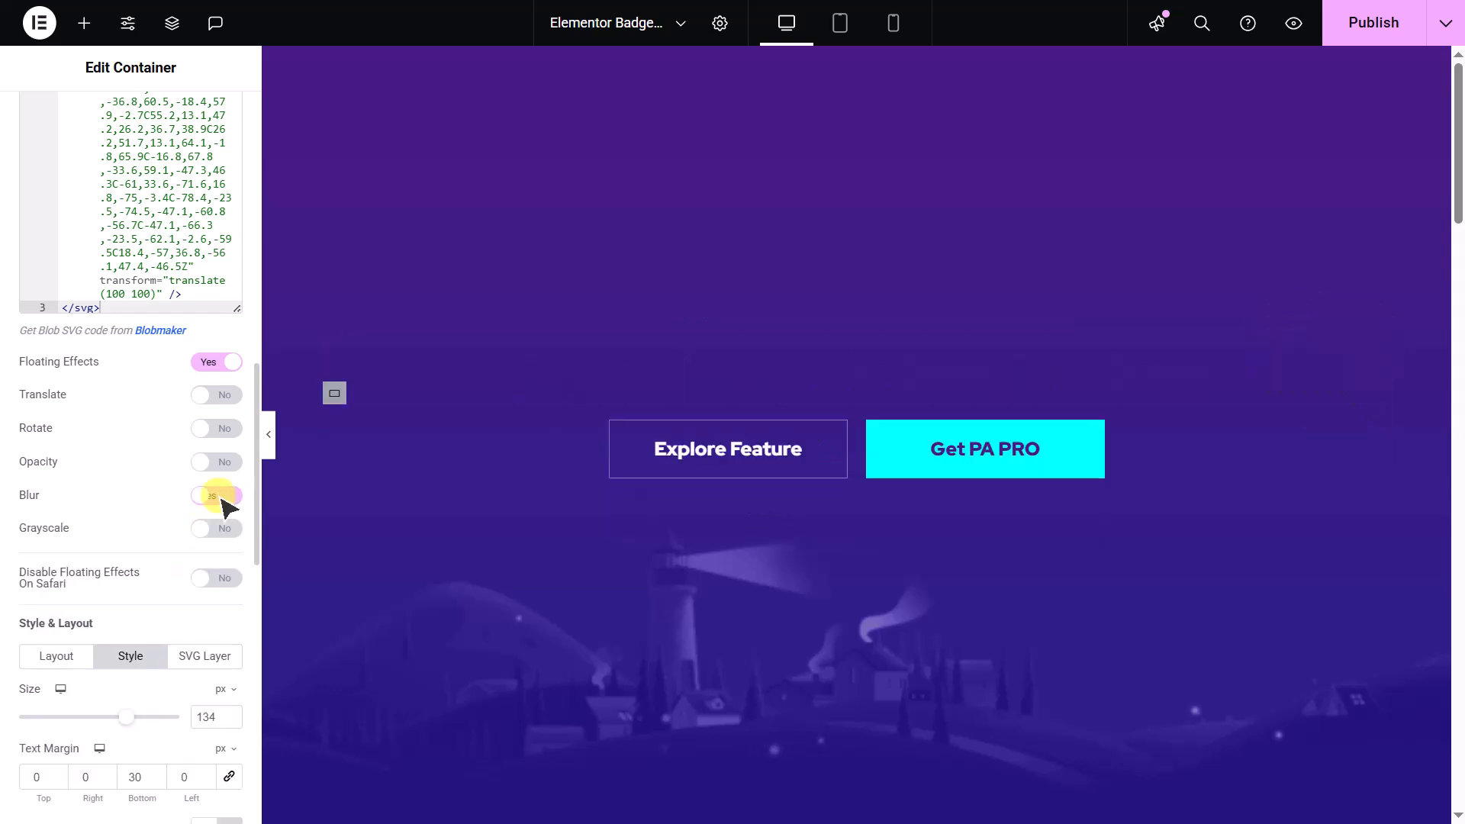
# - Try the Grayscale floating effect with an end value of 37%, and turn it back off
pyautogui.click(221, 532)
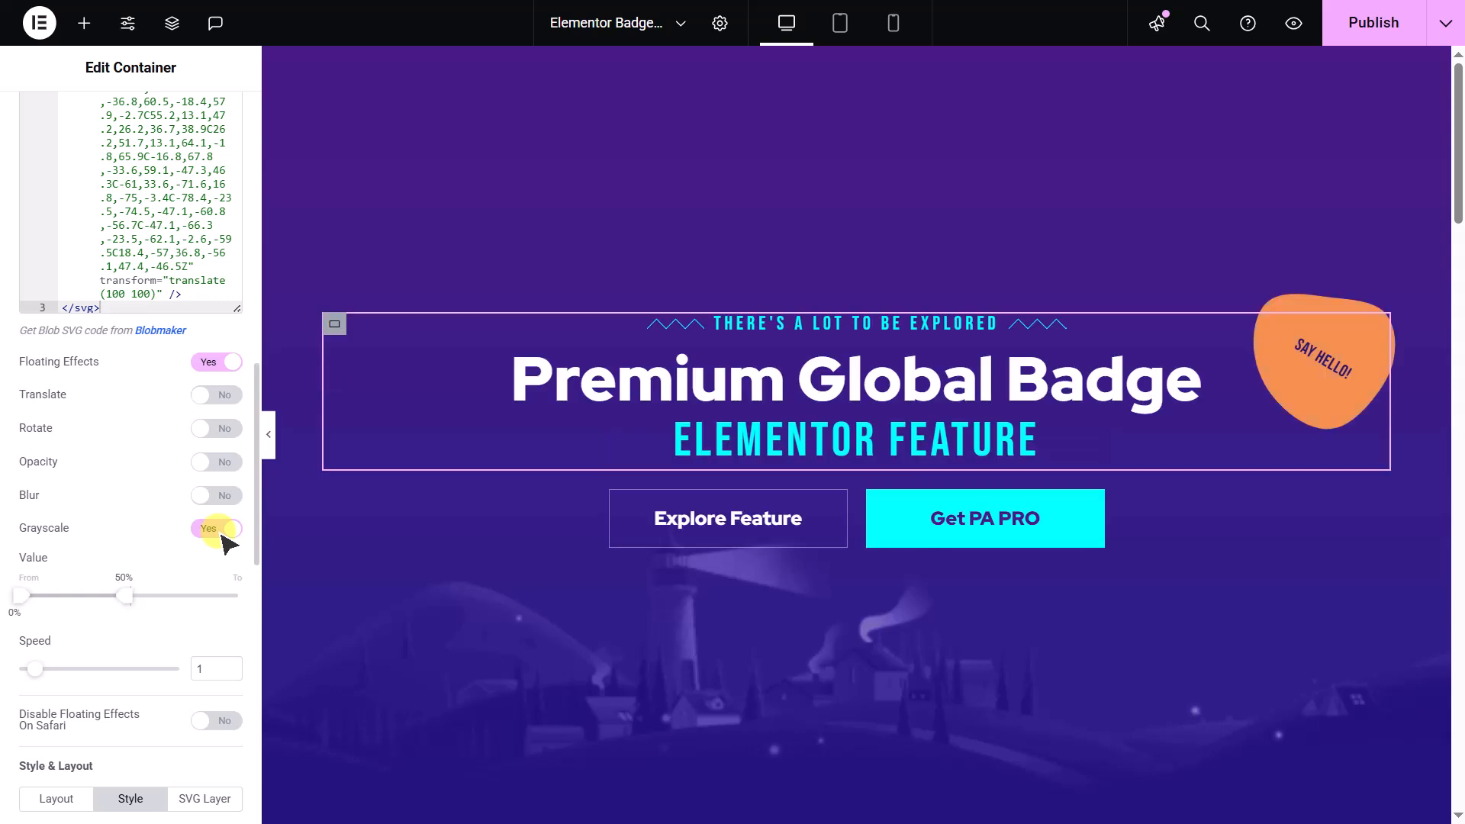
pyautogui.moveTo(119, 597); pyautogui.dragTo(101, 606)
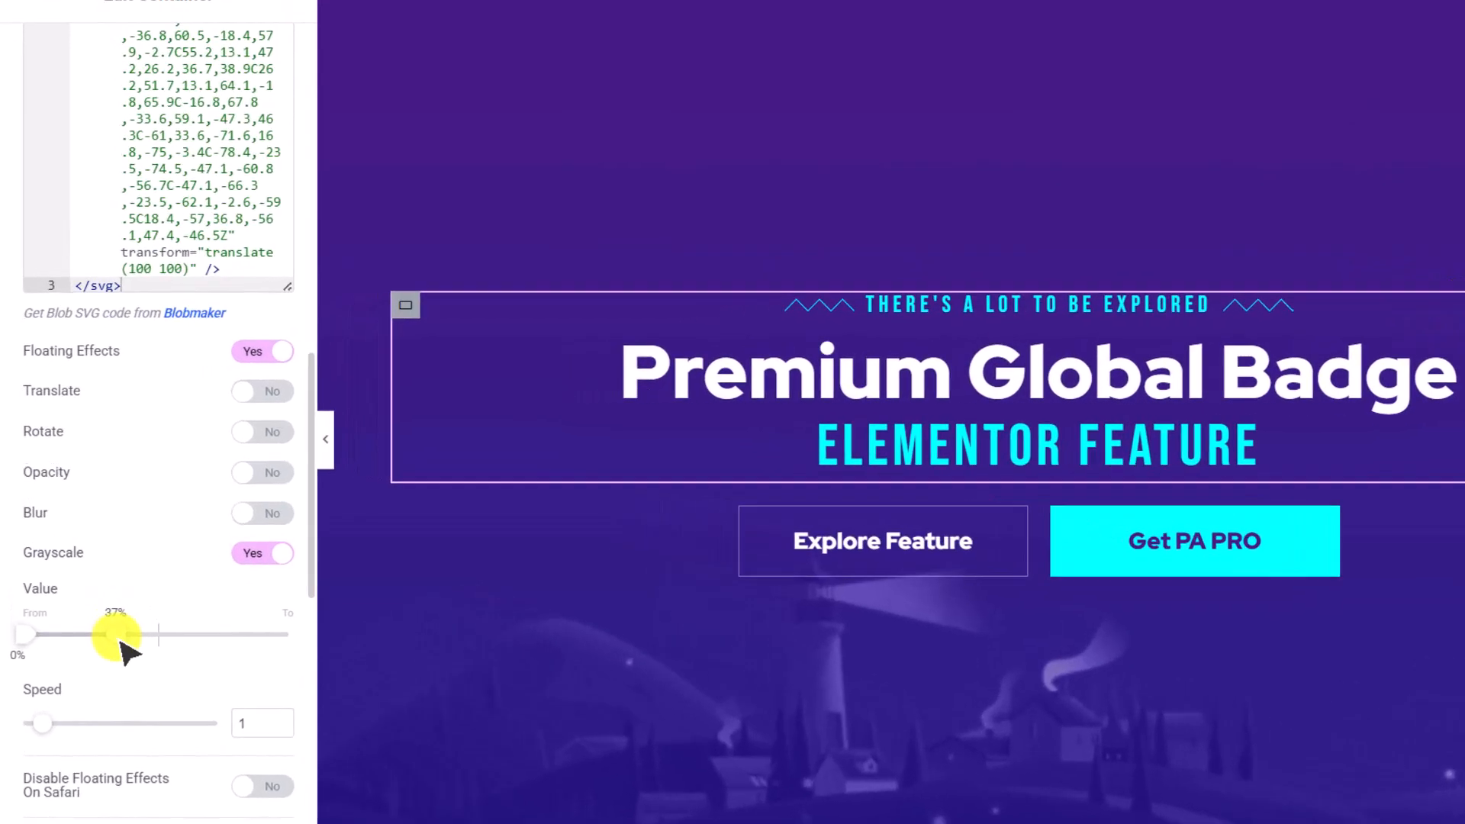
pyautogui.click(275, 557)
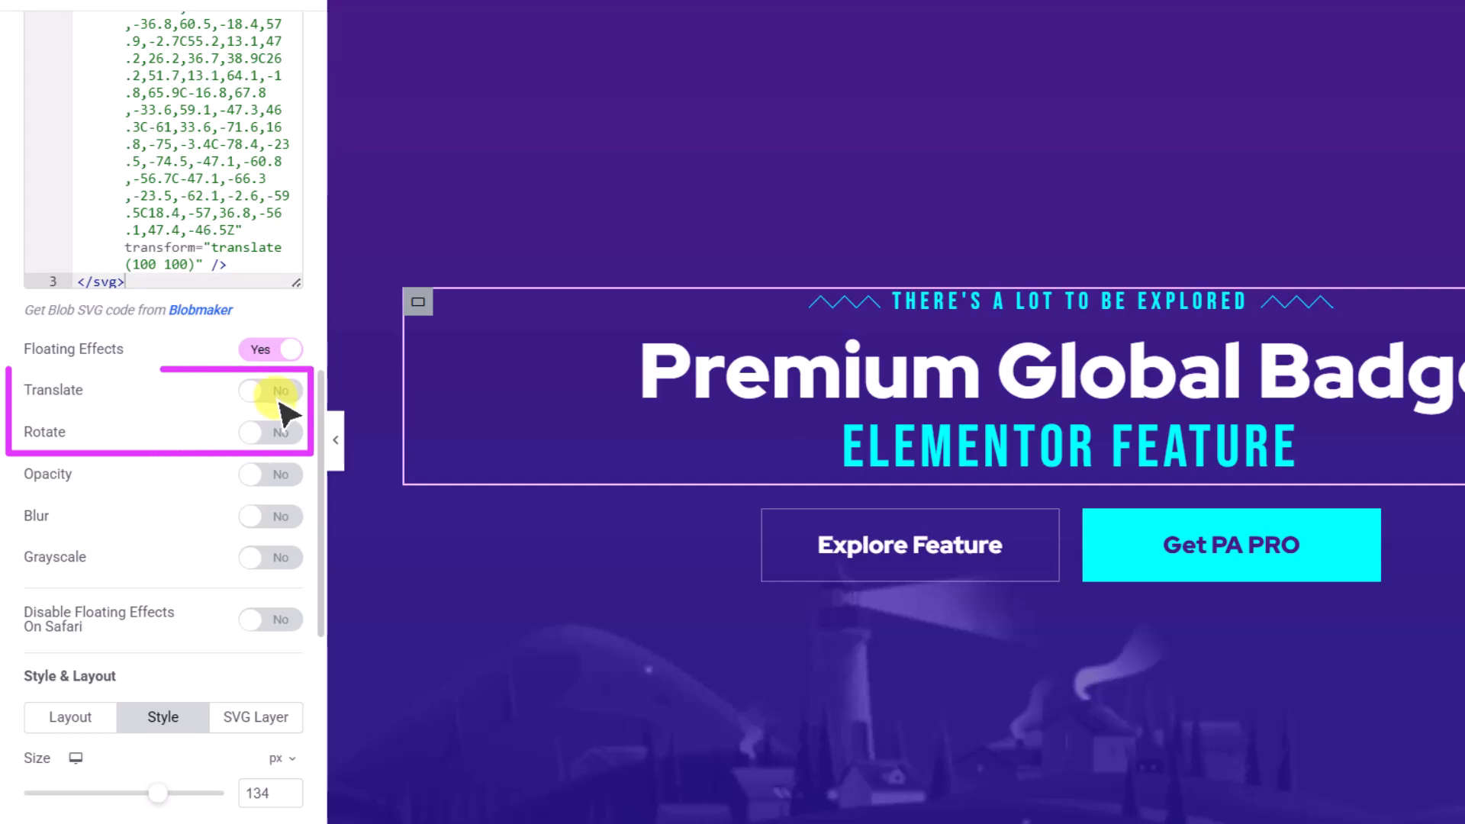
# - Turn on the Rotate floating effect, try the Stripe badge style, and switch the style back to Custom Layout
pyautogui.click(278, 432)
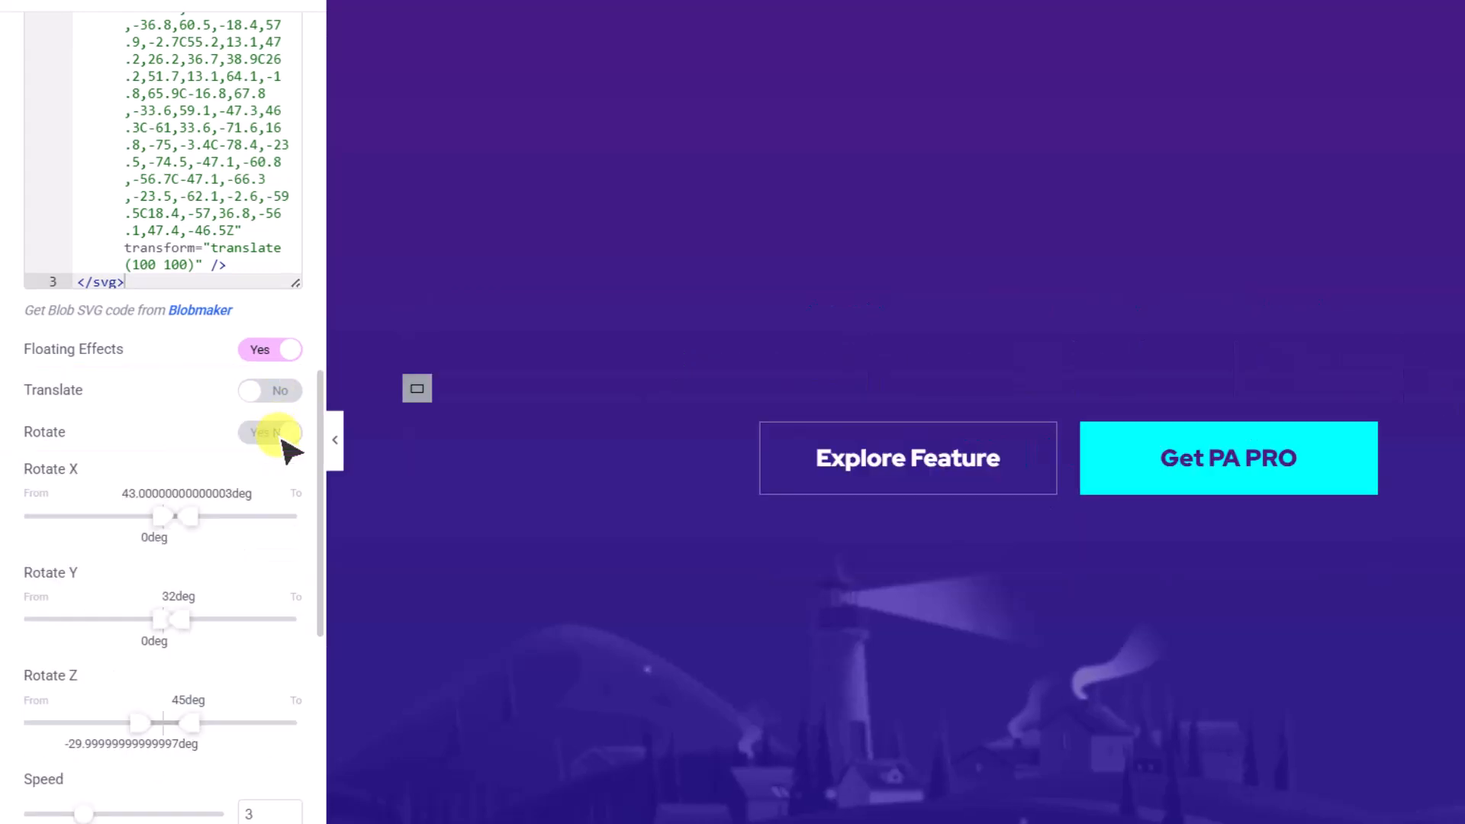
pyautogui.scroll(4, 290, 450)
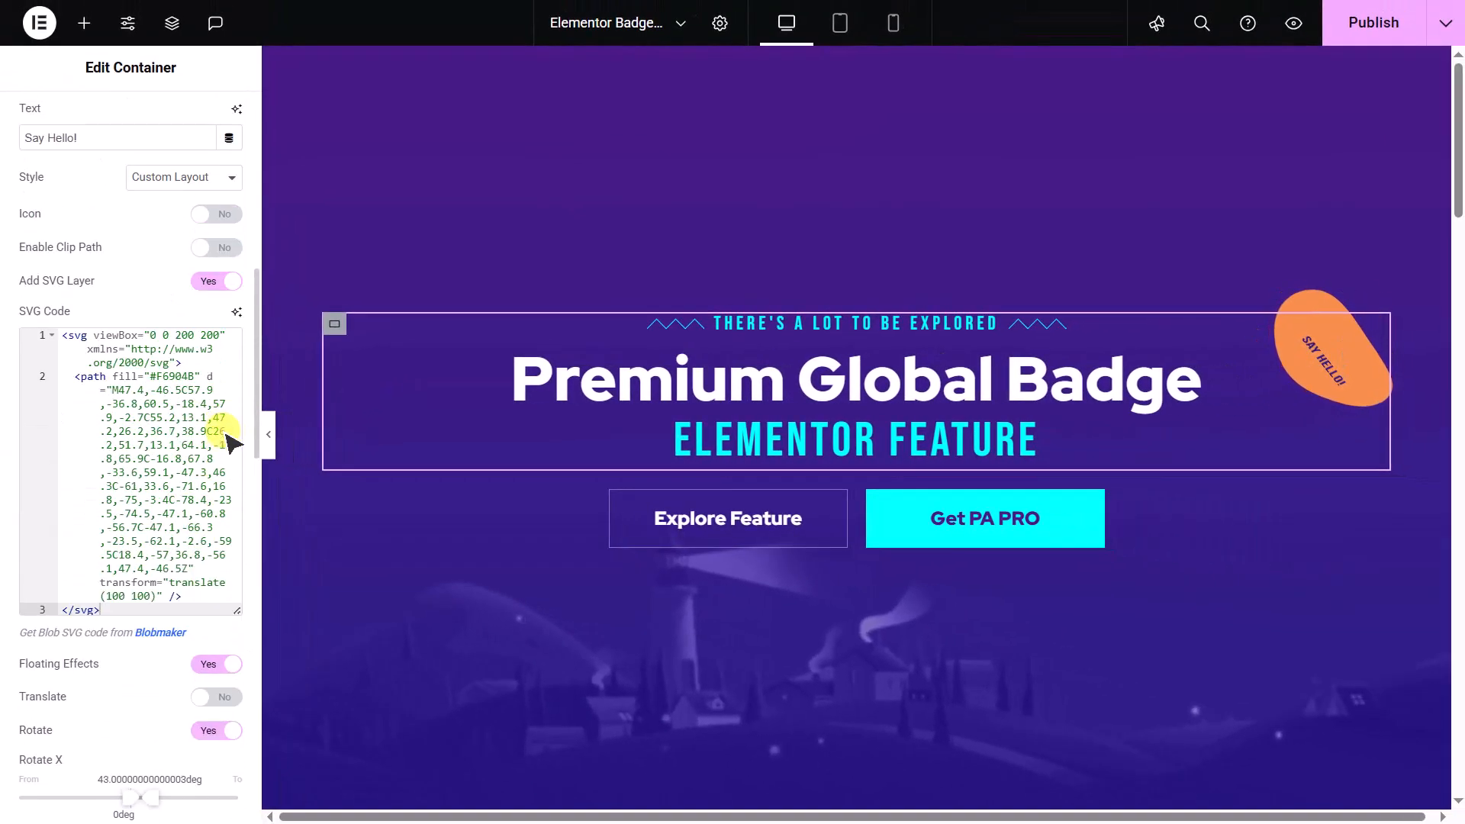
pyautogui.scroll(3, 229, 443)
pyautogui.click(221, 332)
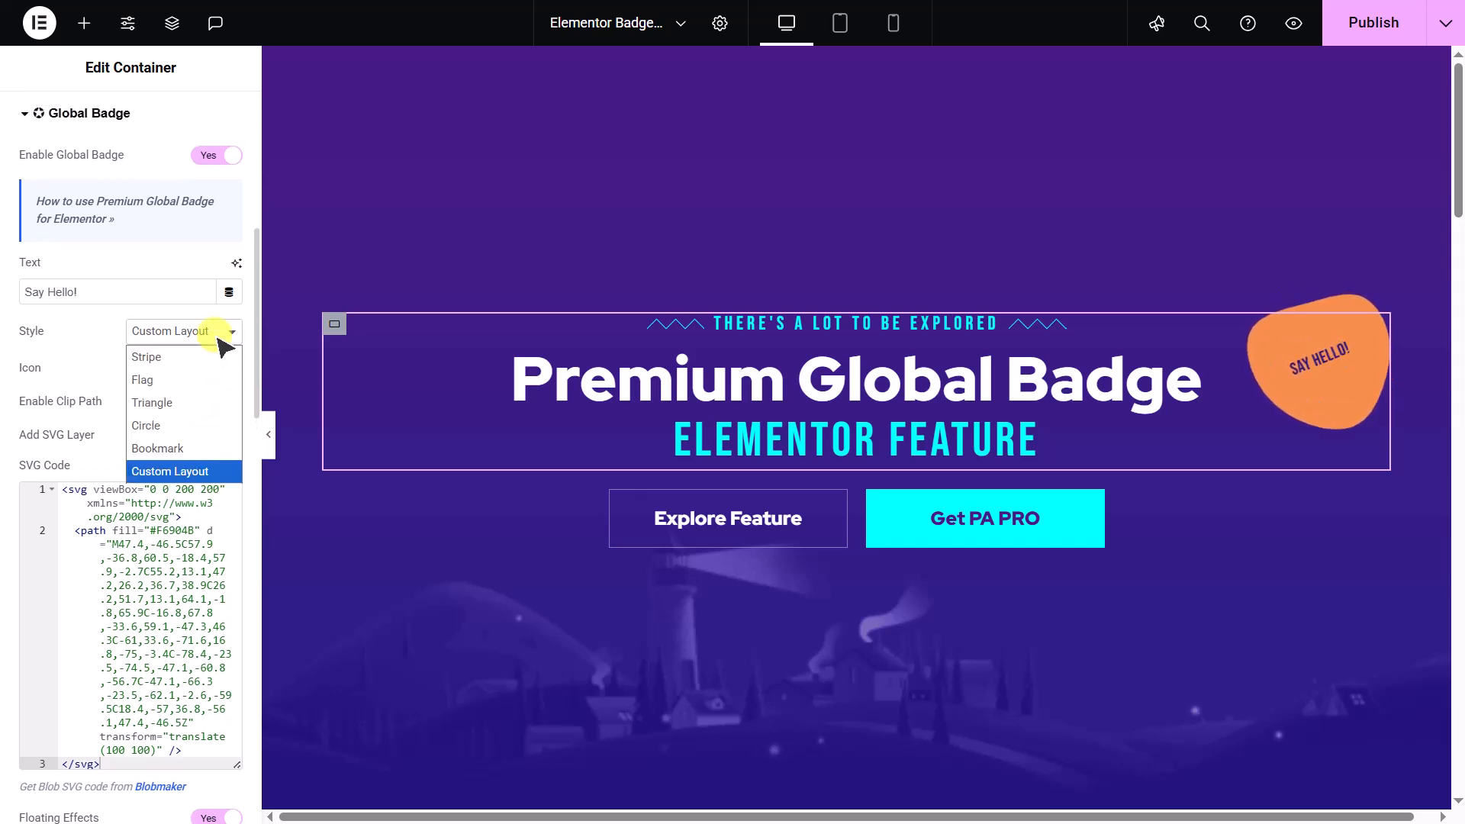
pyautogui.click(219, 358)
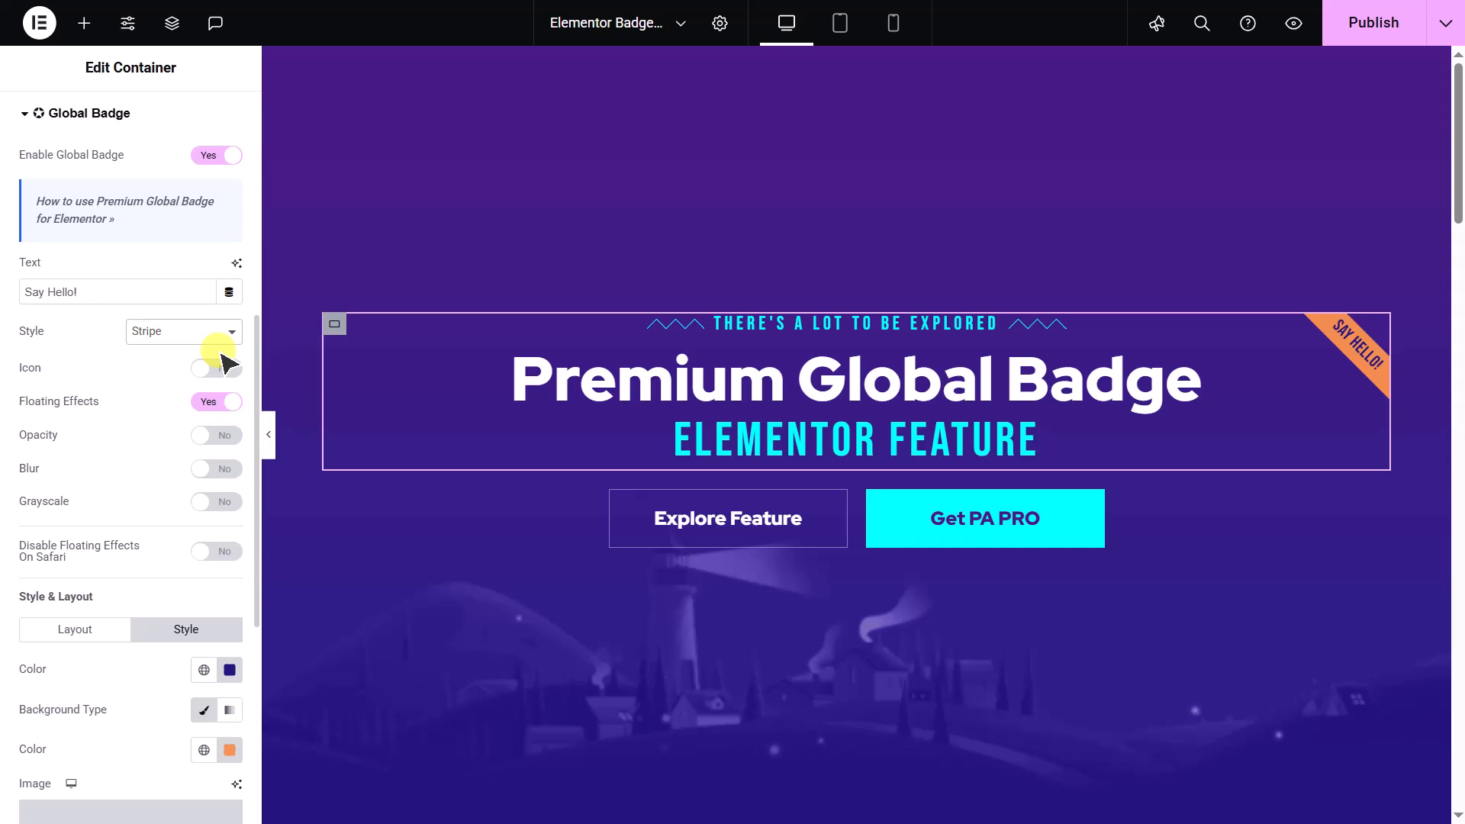
pyautogui.click(229, 331)
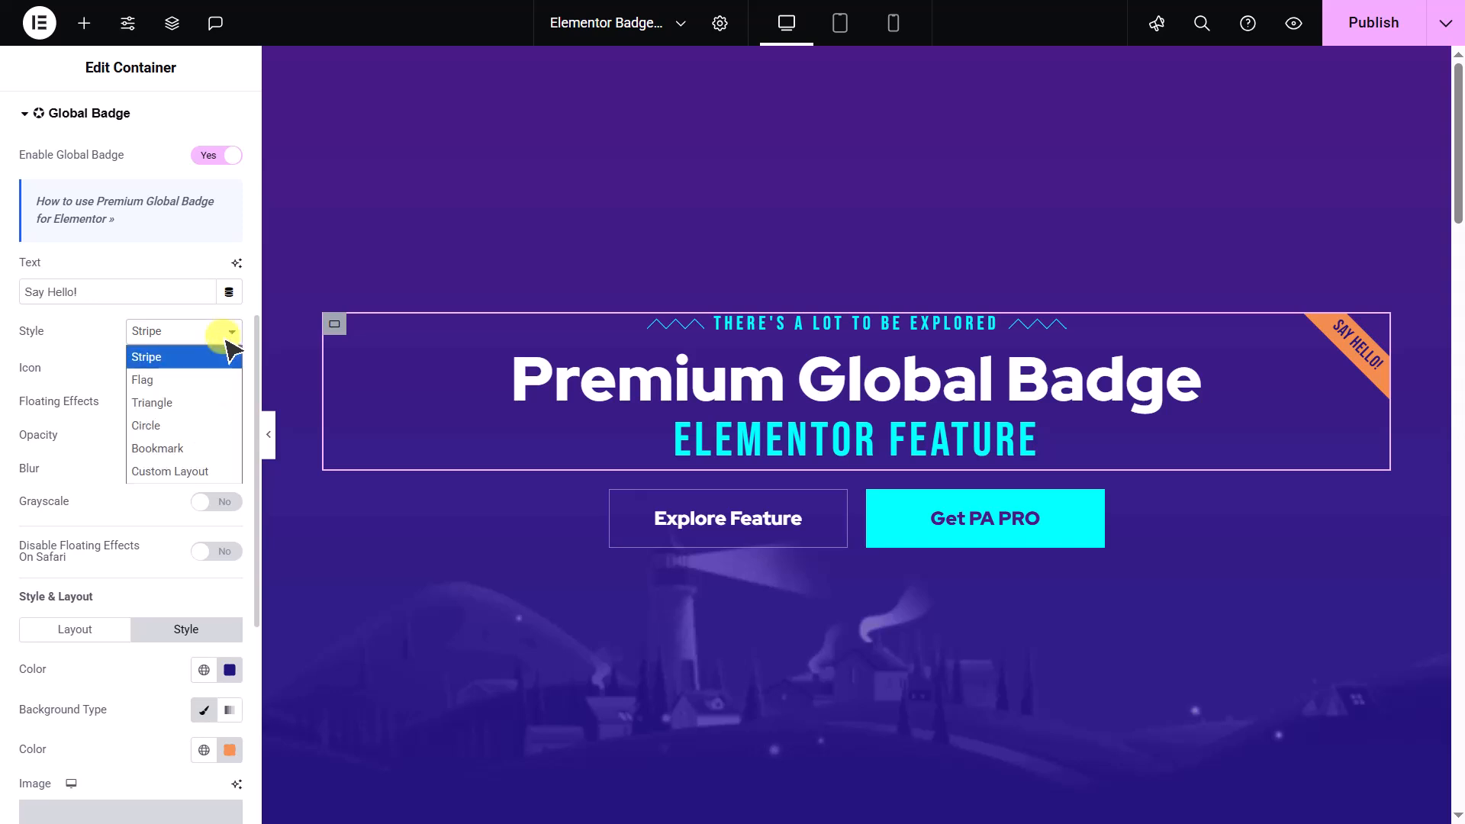
pyautogui.click(221, 476)
# - Try the Left horizontal position and the Bottom vertical position for the badge, restoring Right and Top
pyautogui.scroll(-6, 214, 478)
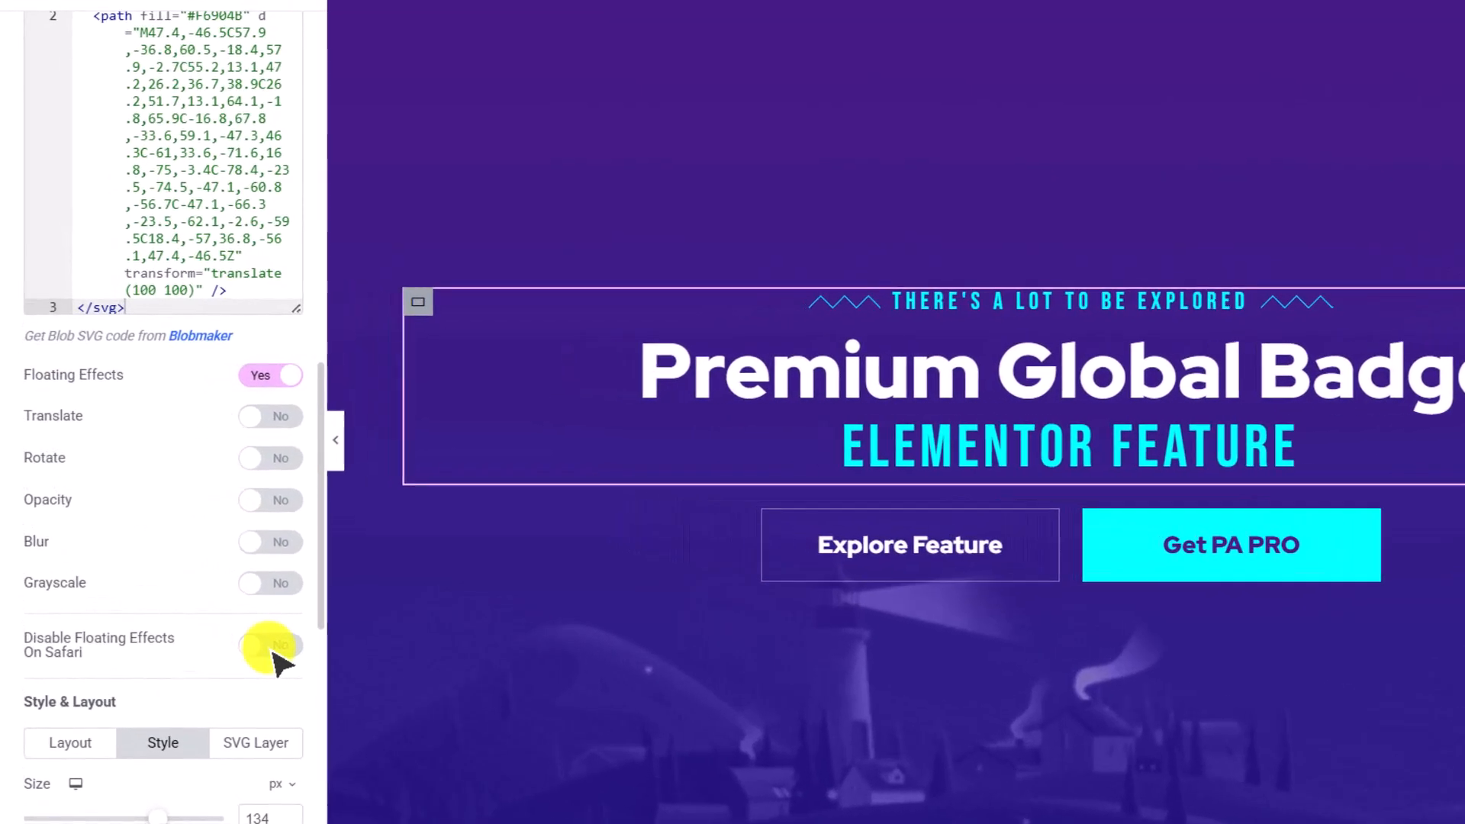
pyautogui.scroll(-3, 278, 660)
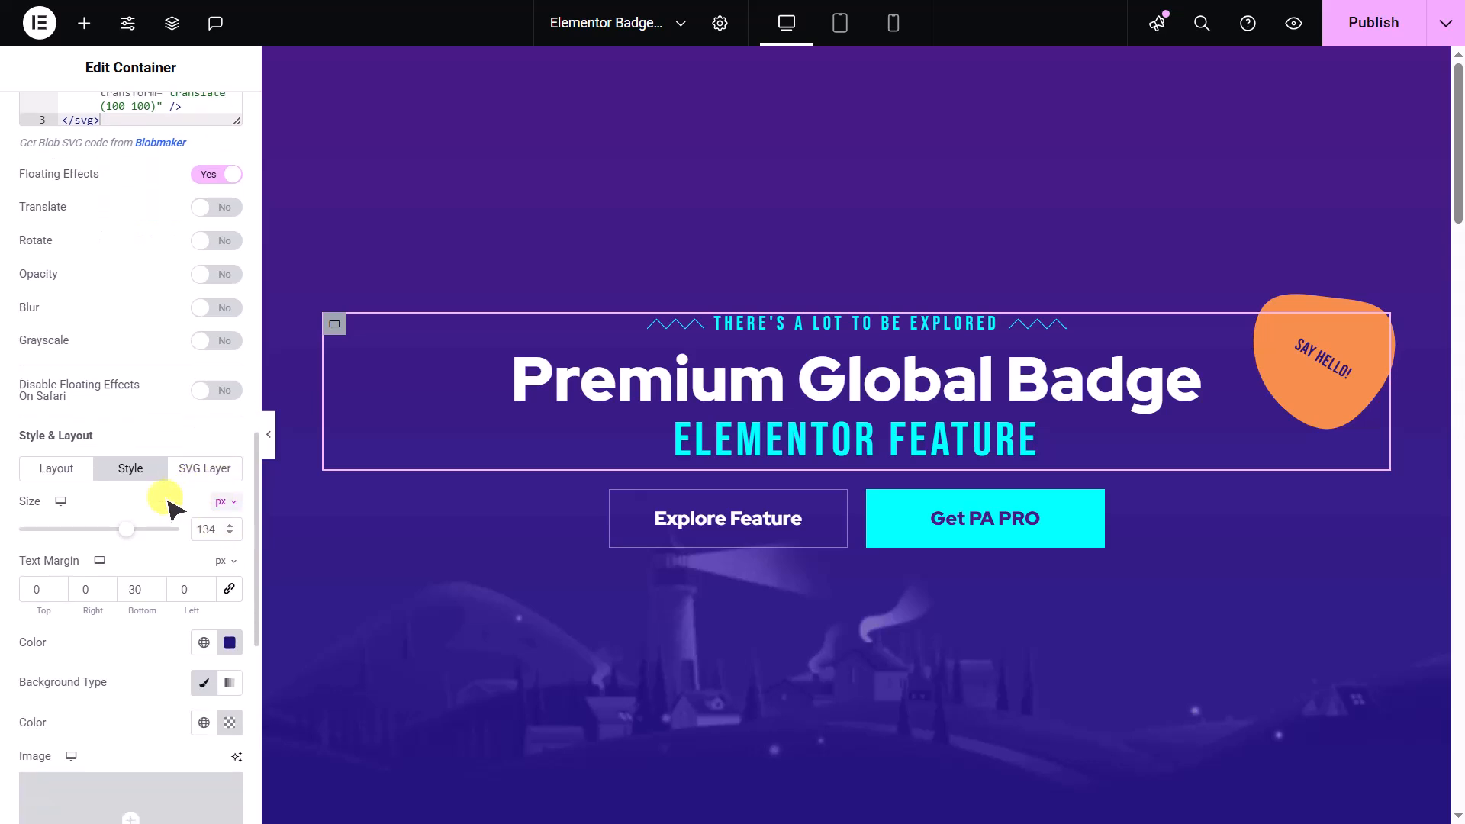
pyautogui.scroll(-2, 172, 507)
pyautogui.click(50, 345)
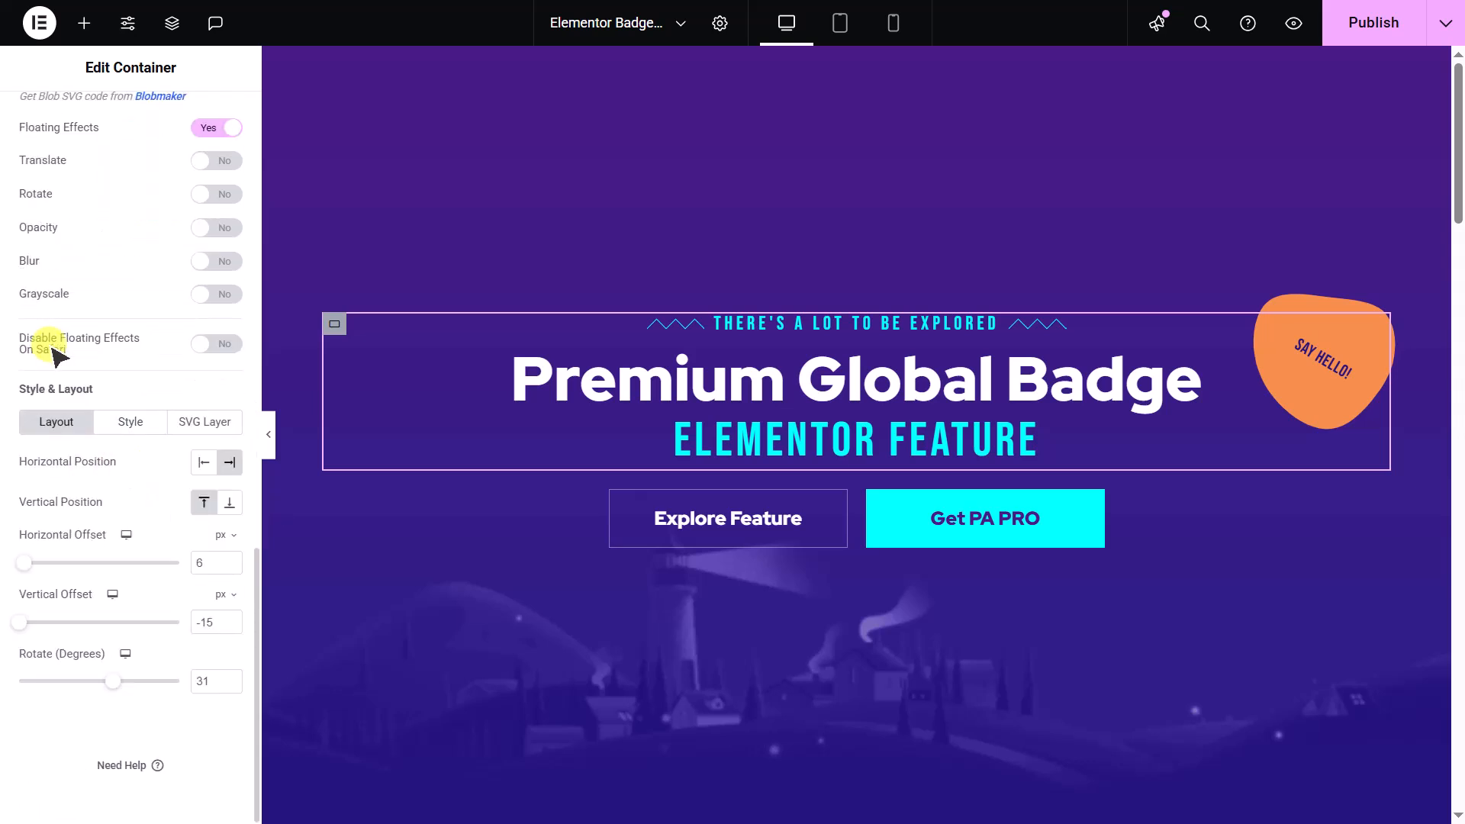
pyautogui.click(203, 463)
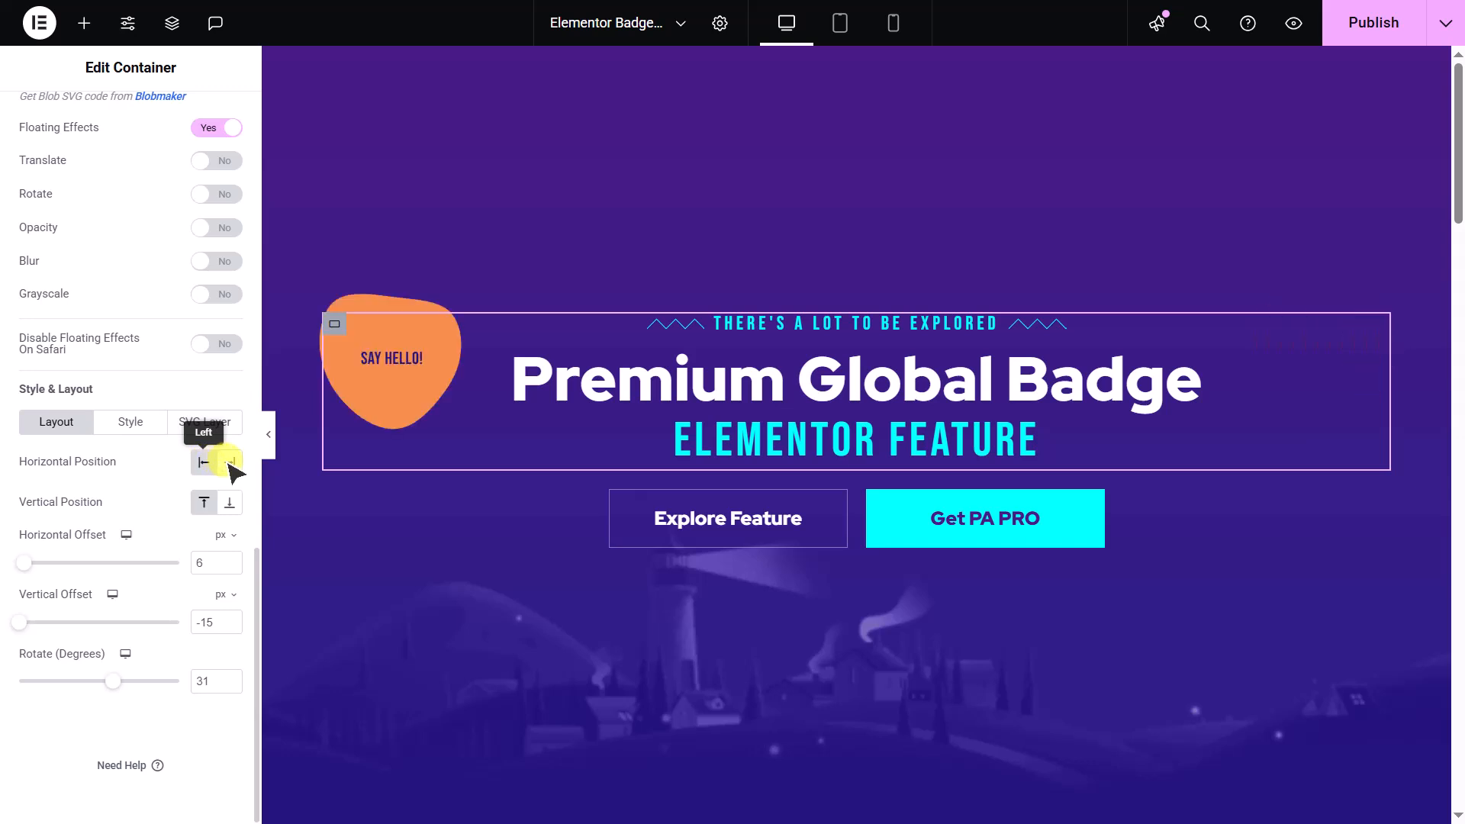
pyautogui.click(230, 462)
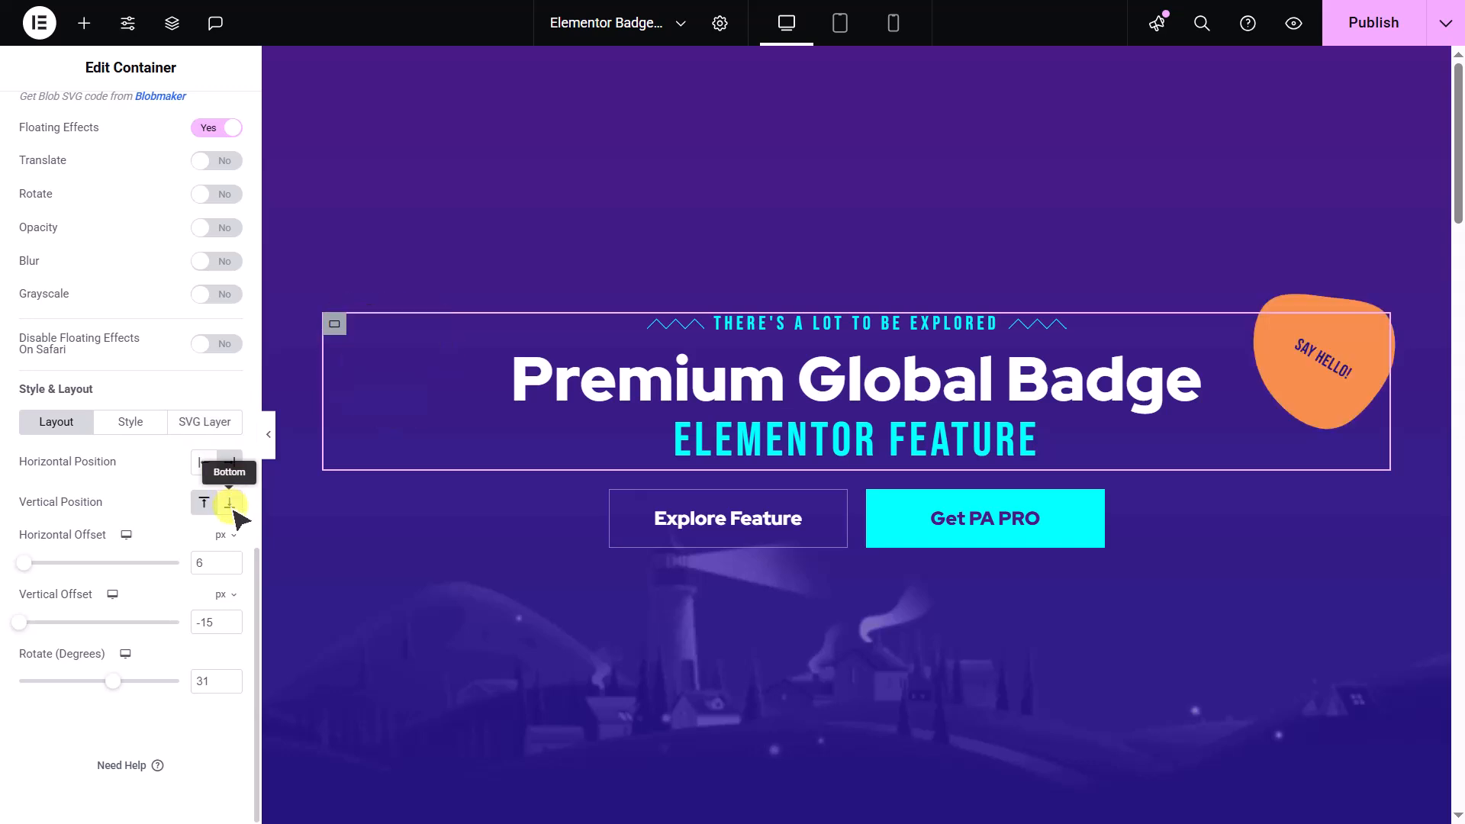
pyautogui.click(231, 505)
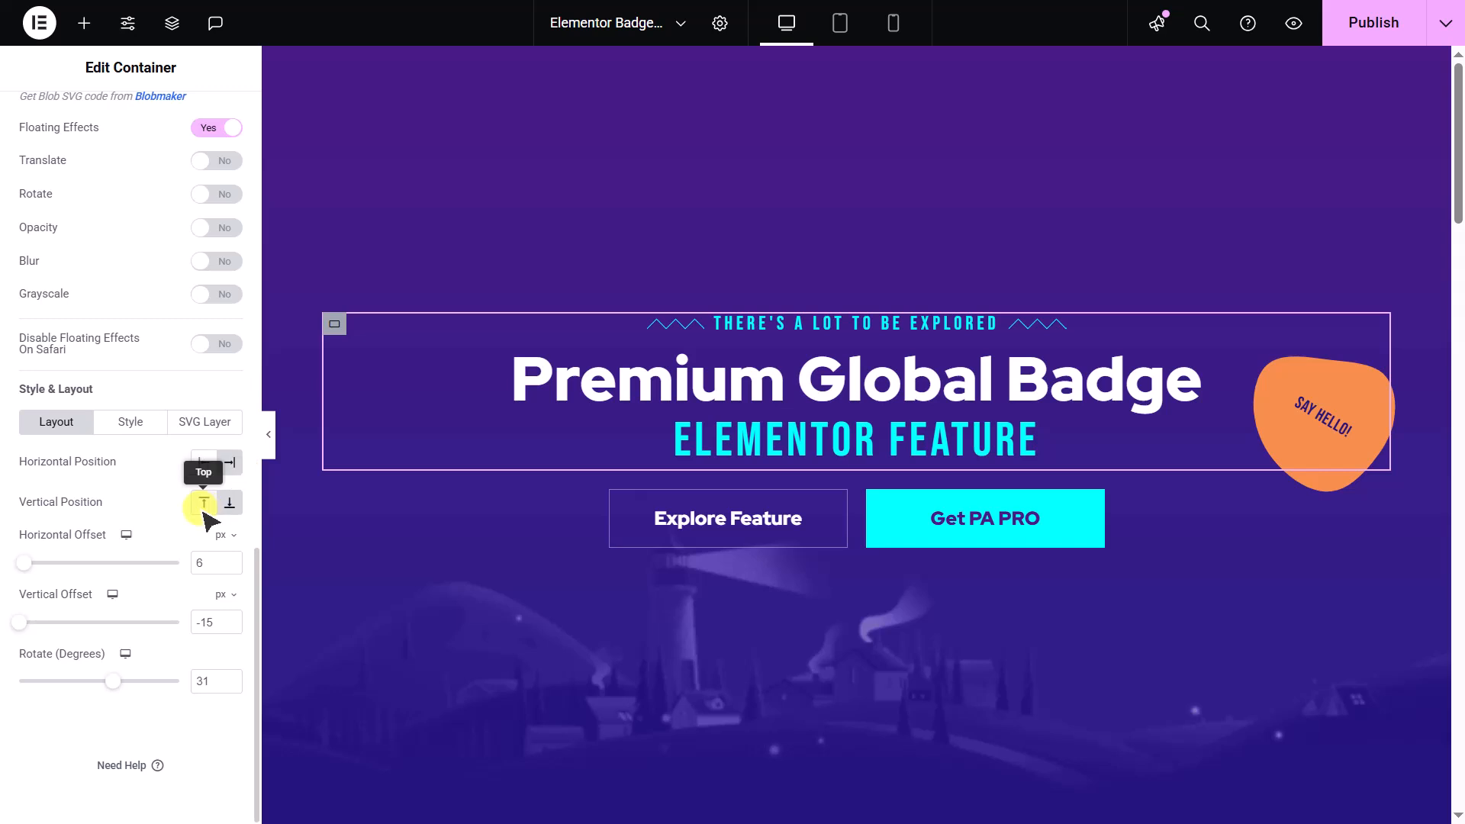
pyautogui.click(197, 507)
# - Try other horizontal offset, vertical offset and rotation values for the badge, and restore them to 6 px, -15 px and 31 degrees
pyautogui.moveTo(27, 563); pyautogui.dragTo(26, 631)
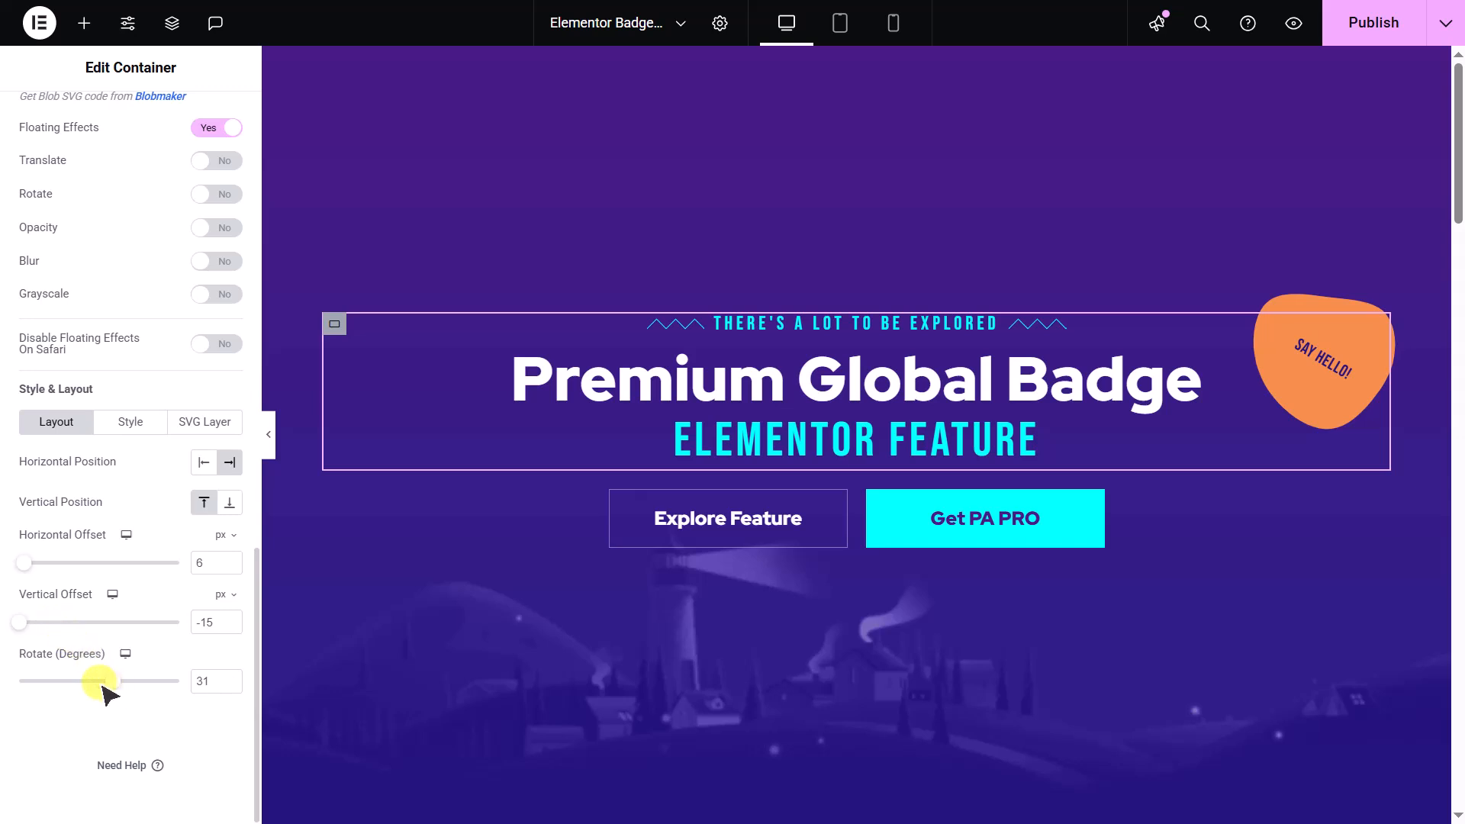
pyautogui.moveTo(97, 685); pyautogui.dragTo(116, 684)
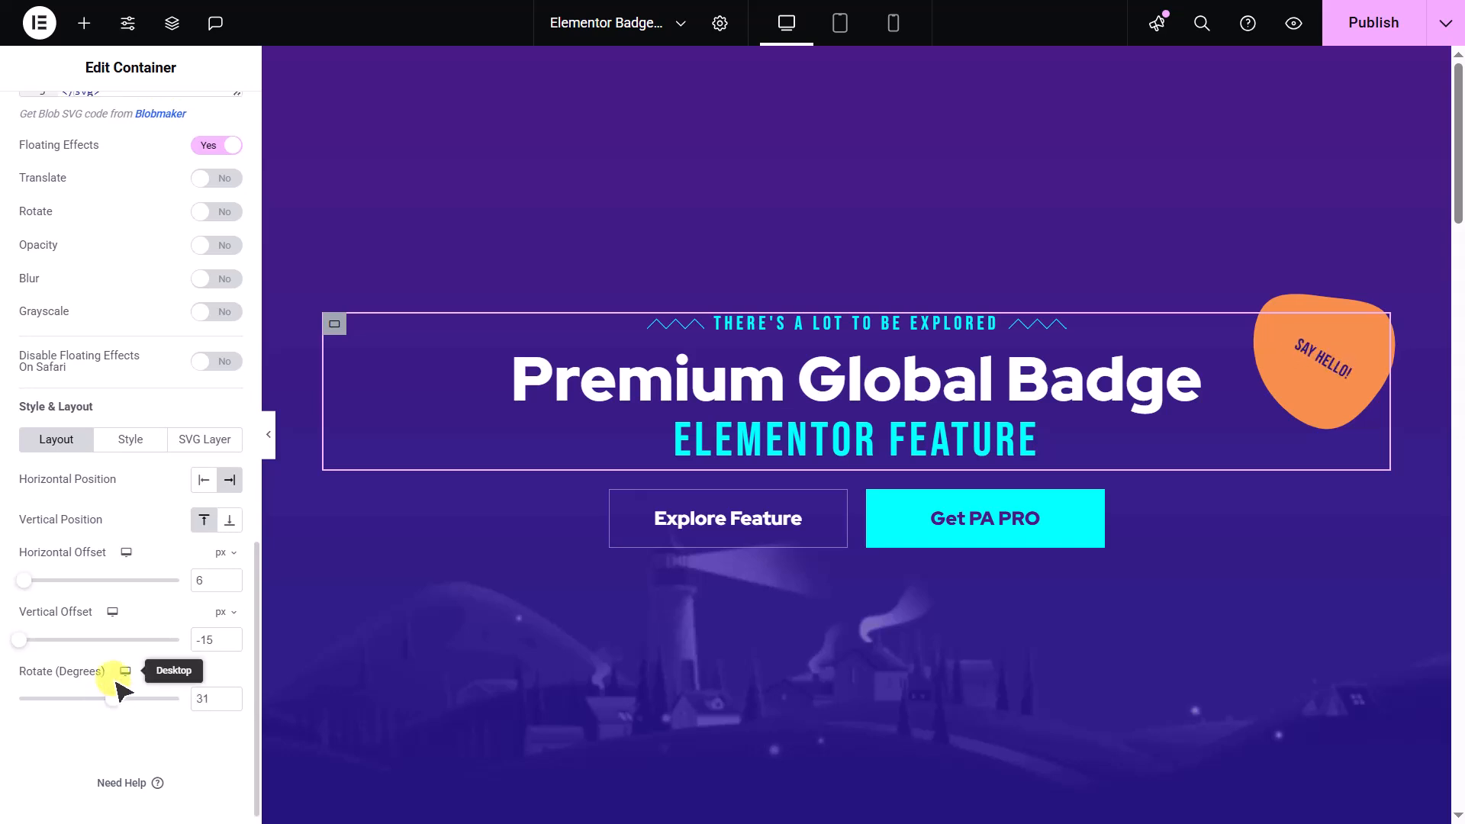
# - Turn on the icon for the "Say Hello!" badge
pyautogui.scroll(8, 116, 684)
pyautogui.scroll(1, 116, 684)
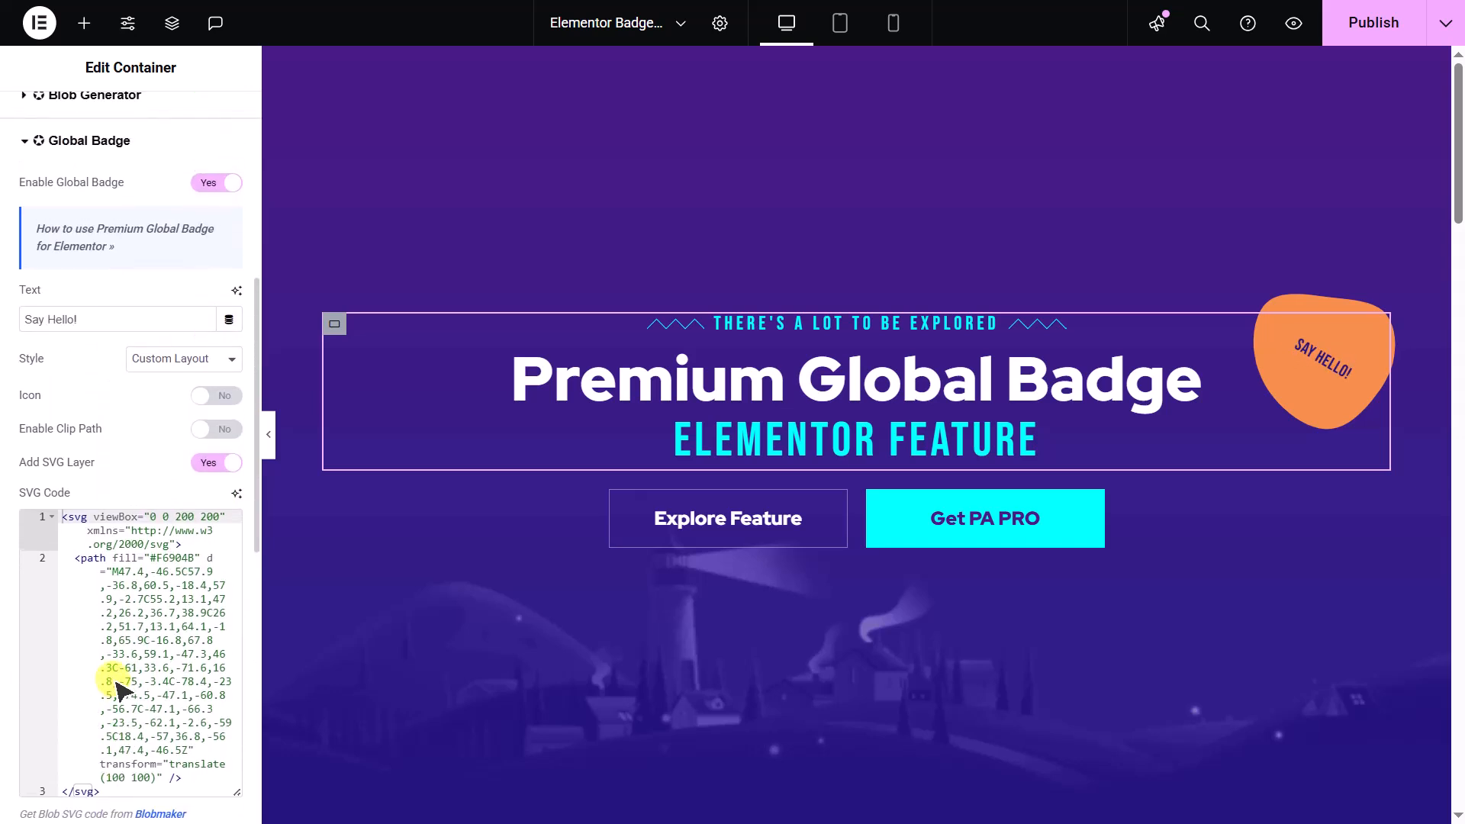
pyautogui.click(219, 395)
# - Try the Block display and an icon spacing of 10 px, restoring the side-by-side display and a spacing of 0
pyautogui.scroll(-10, 222, 389)
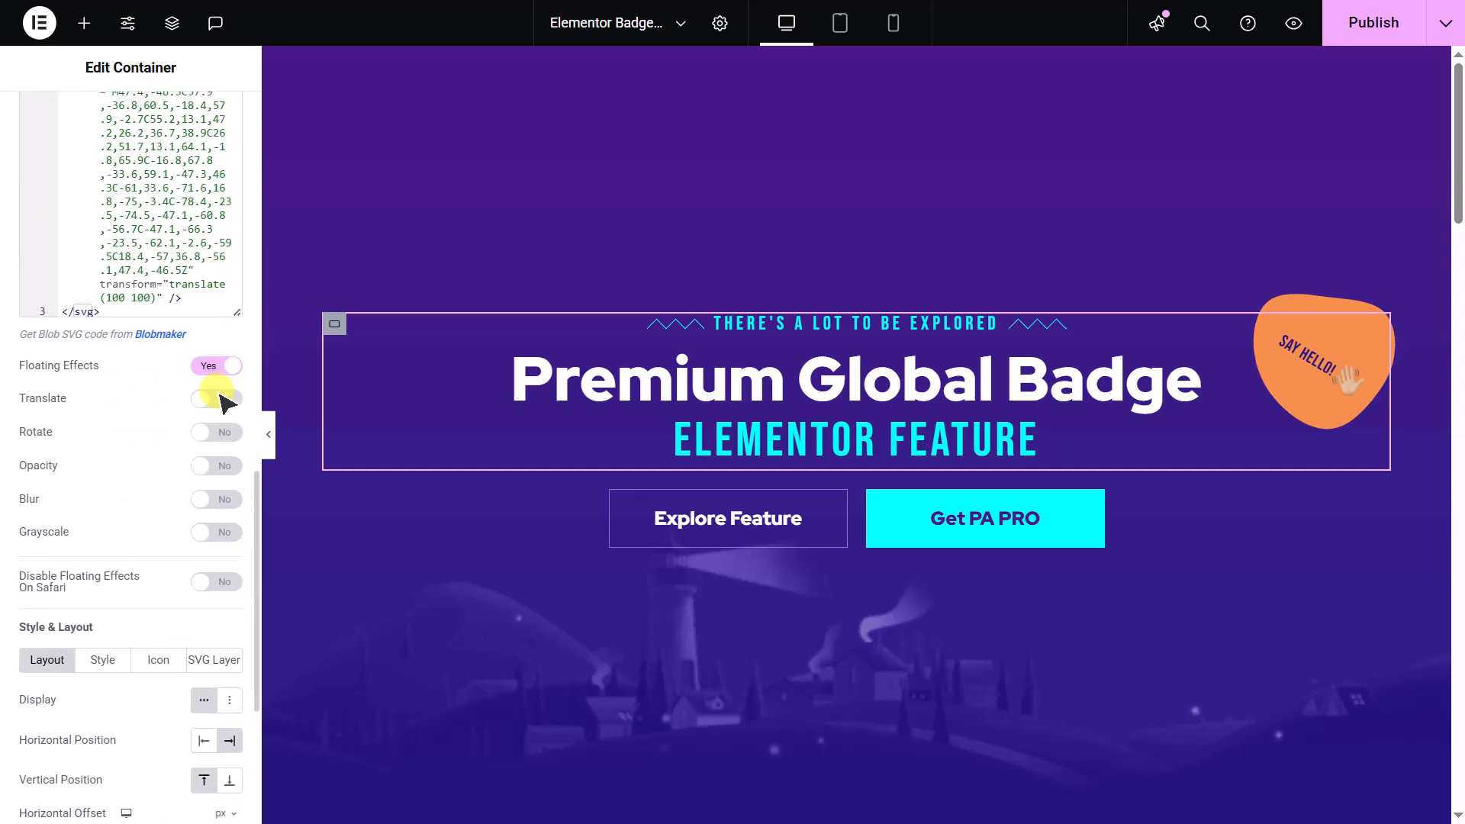
pyautogui.click(229, 401)
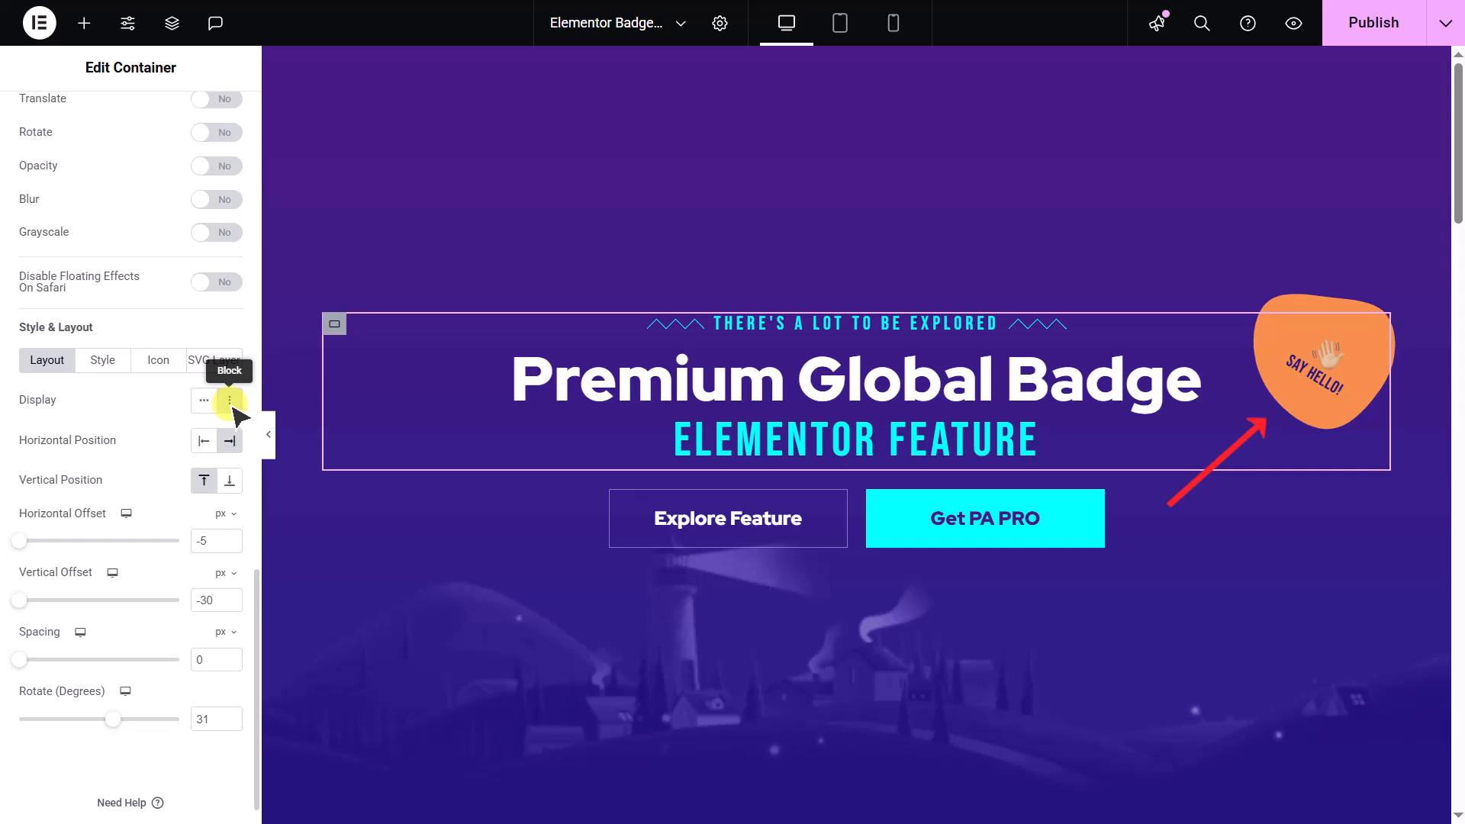
pyautogui.click(204, 400)
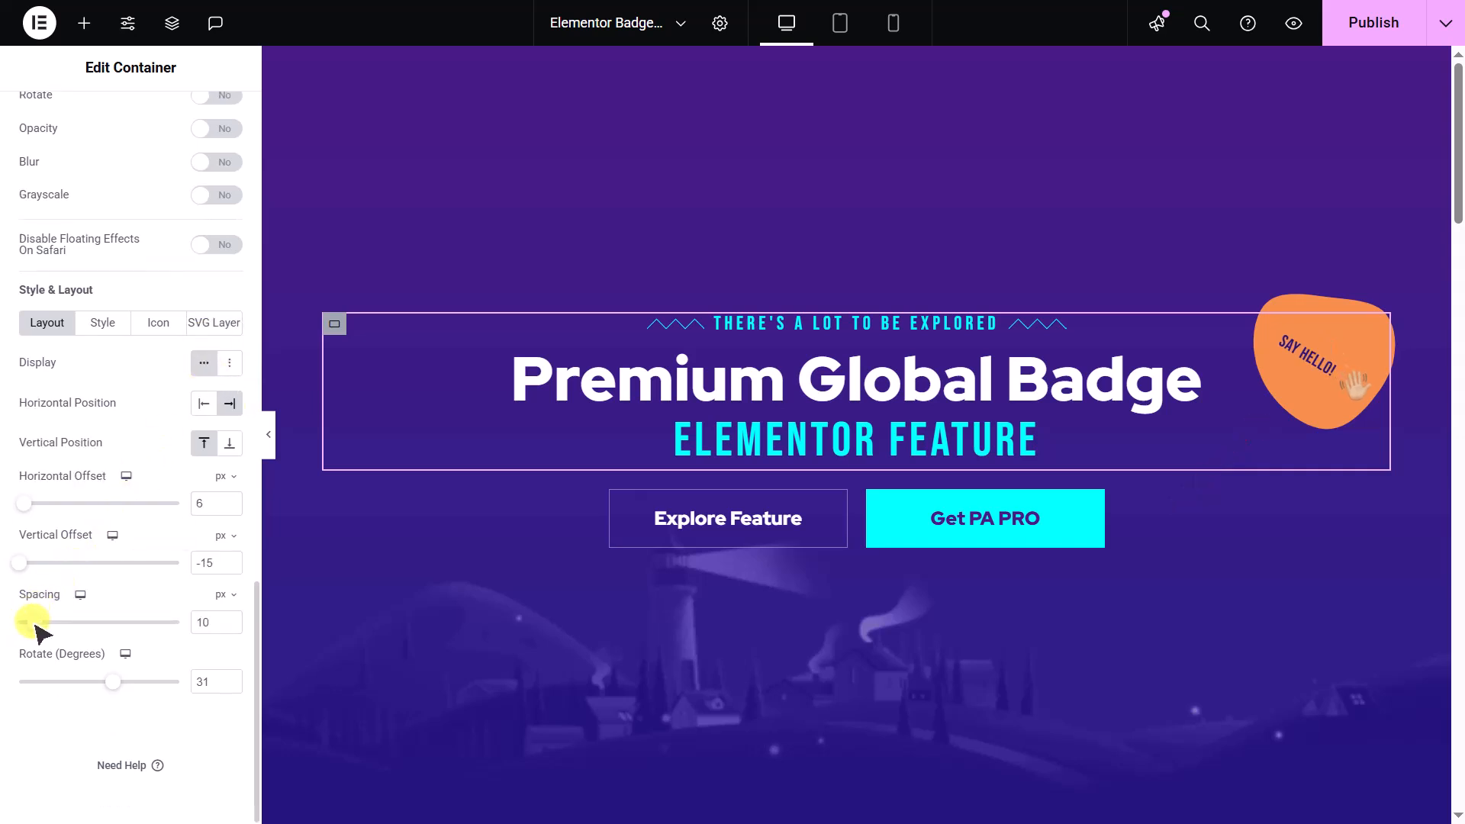
pyautogui.moveTo(31, 624); pyautogui.dragTo(24, 624)
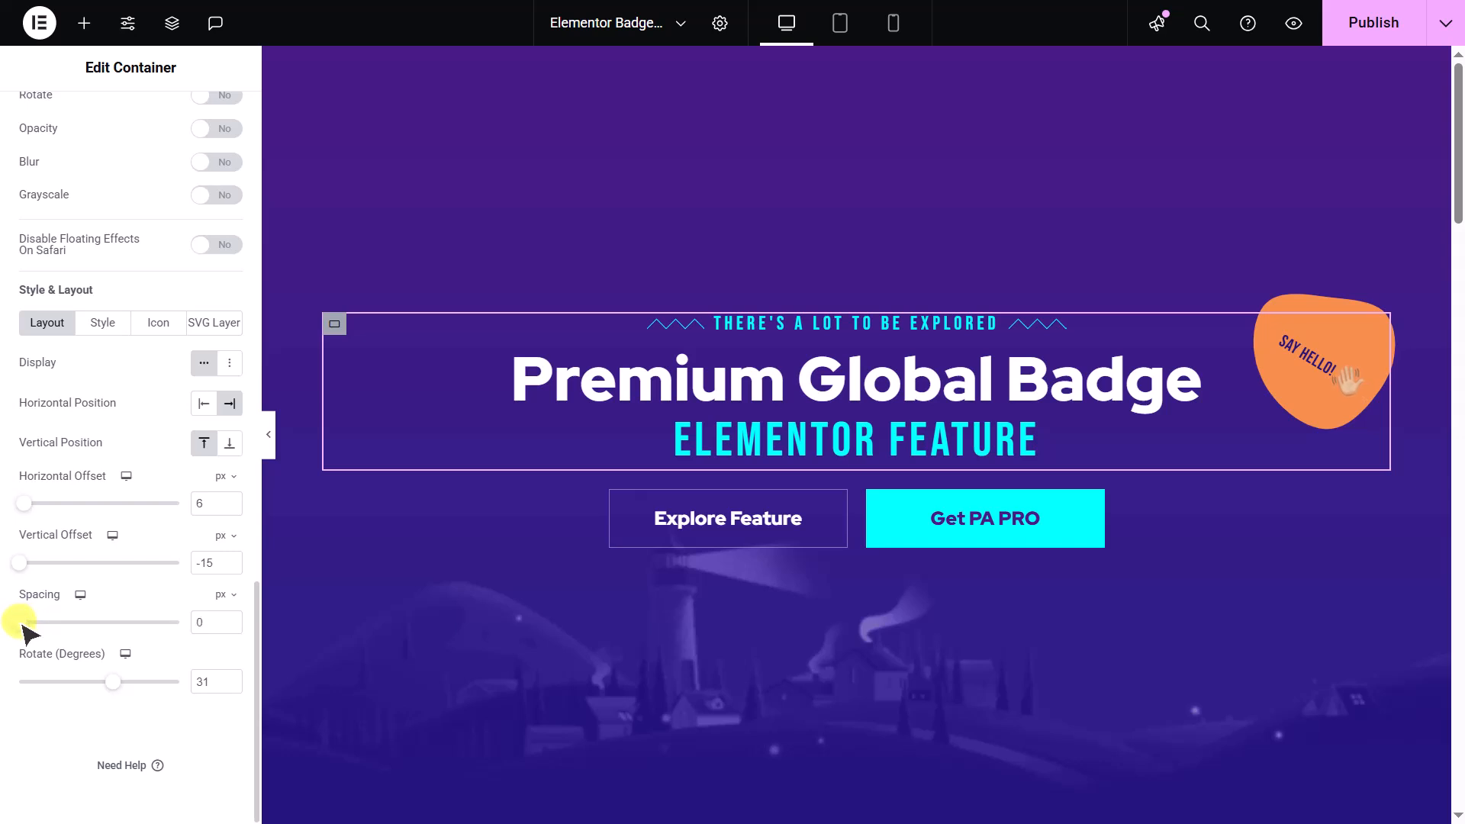
# - Try the purple GIF from the media library as a background clipped to the badge text, and turn Clipped Background back off
pyautogui.click(103, 324)
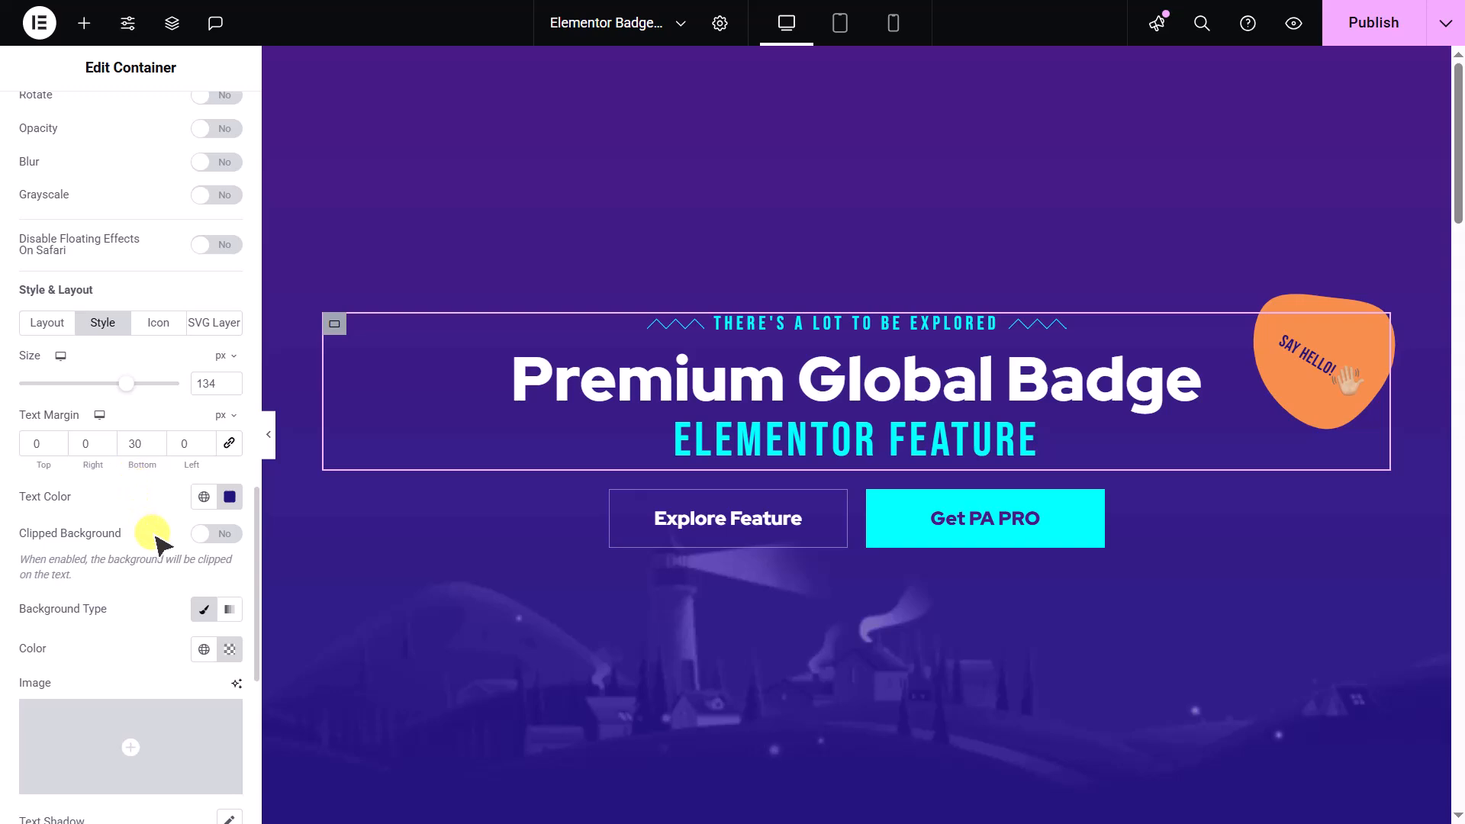
pyautogui.click(157, 710)
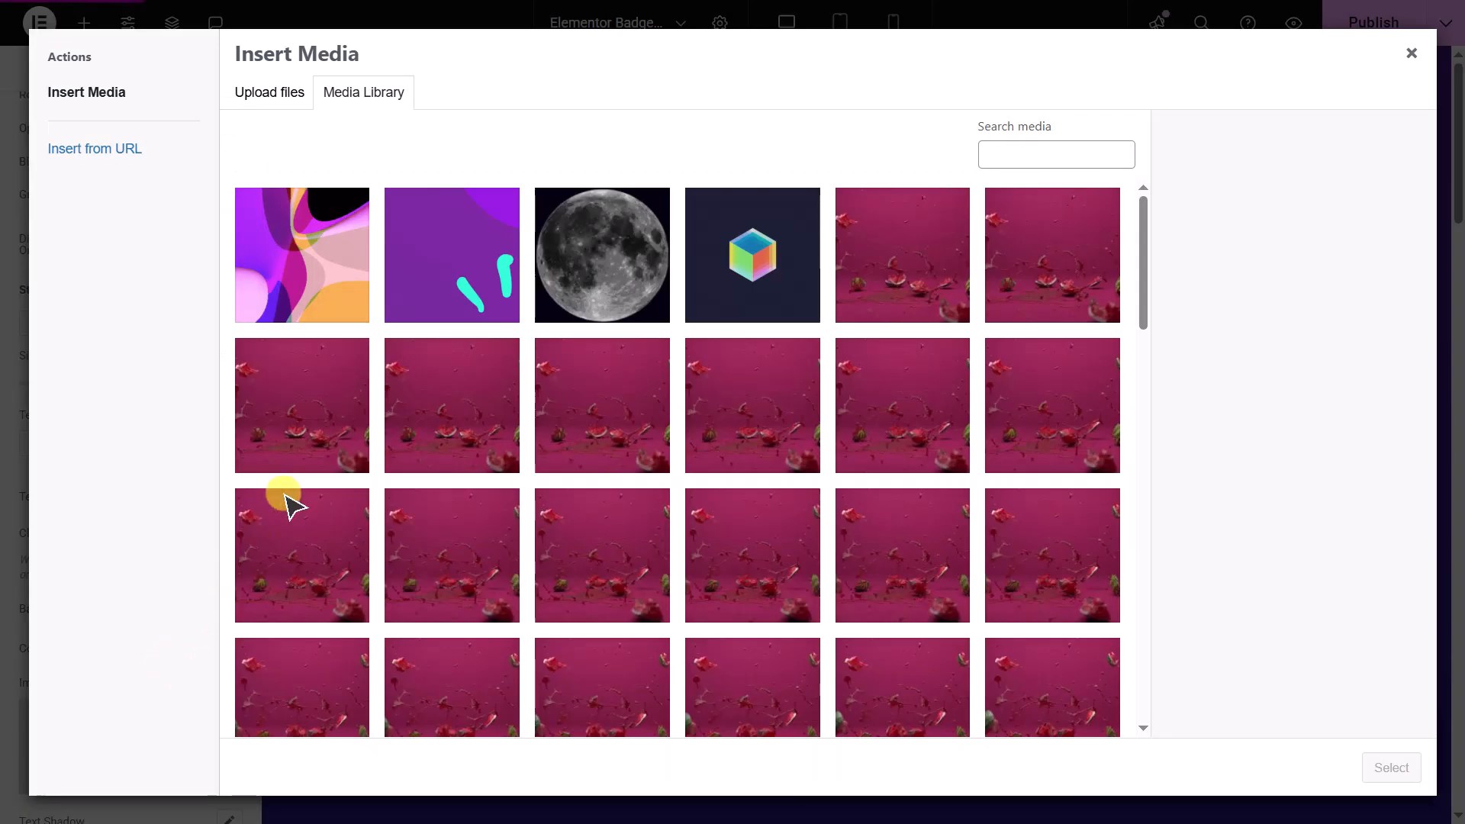
pyautogui.click(427, 302)
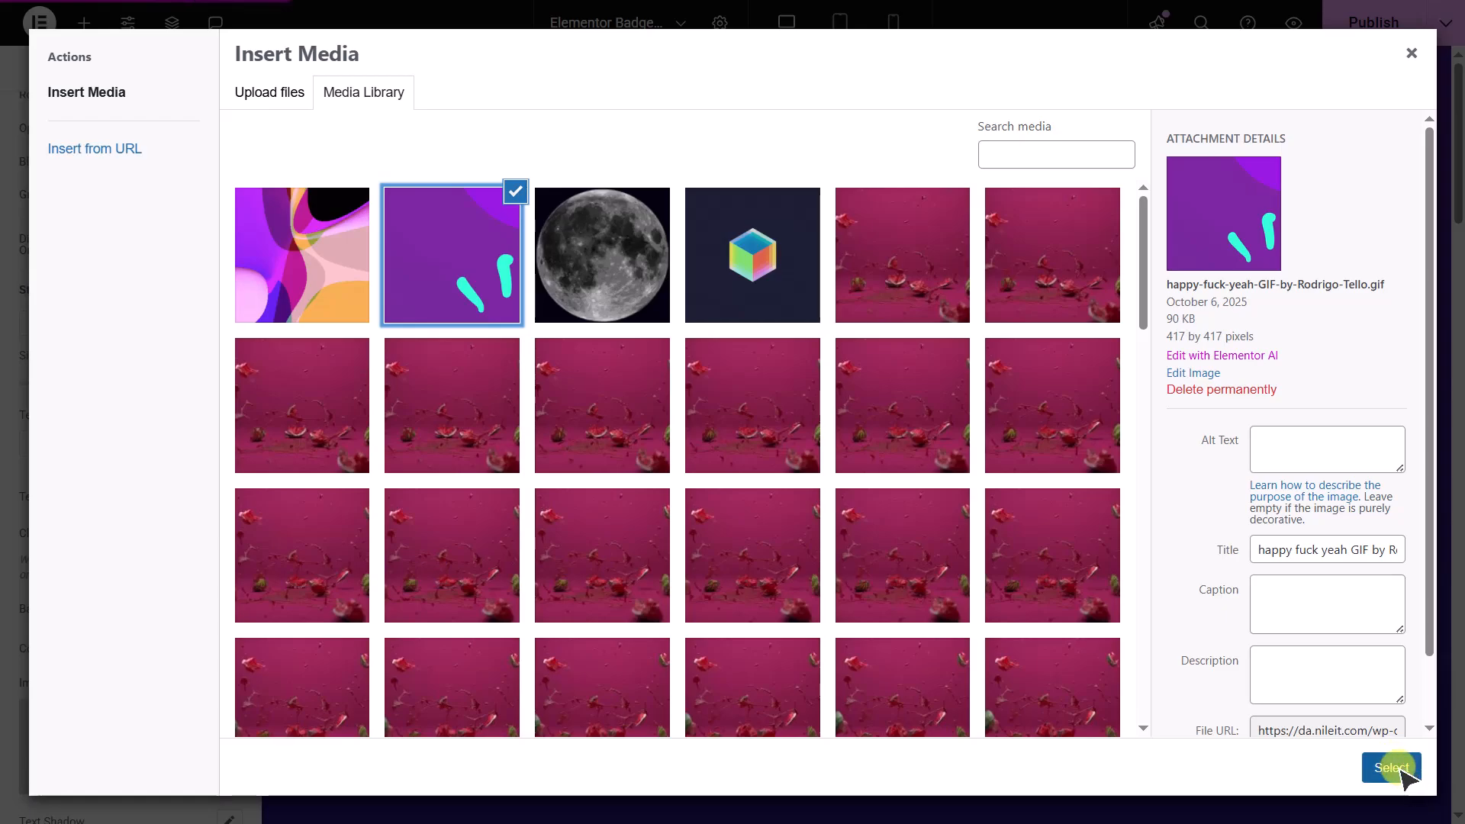
pyautogui.click(1378, 765)
pyautogui.click(216, 533)
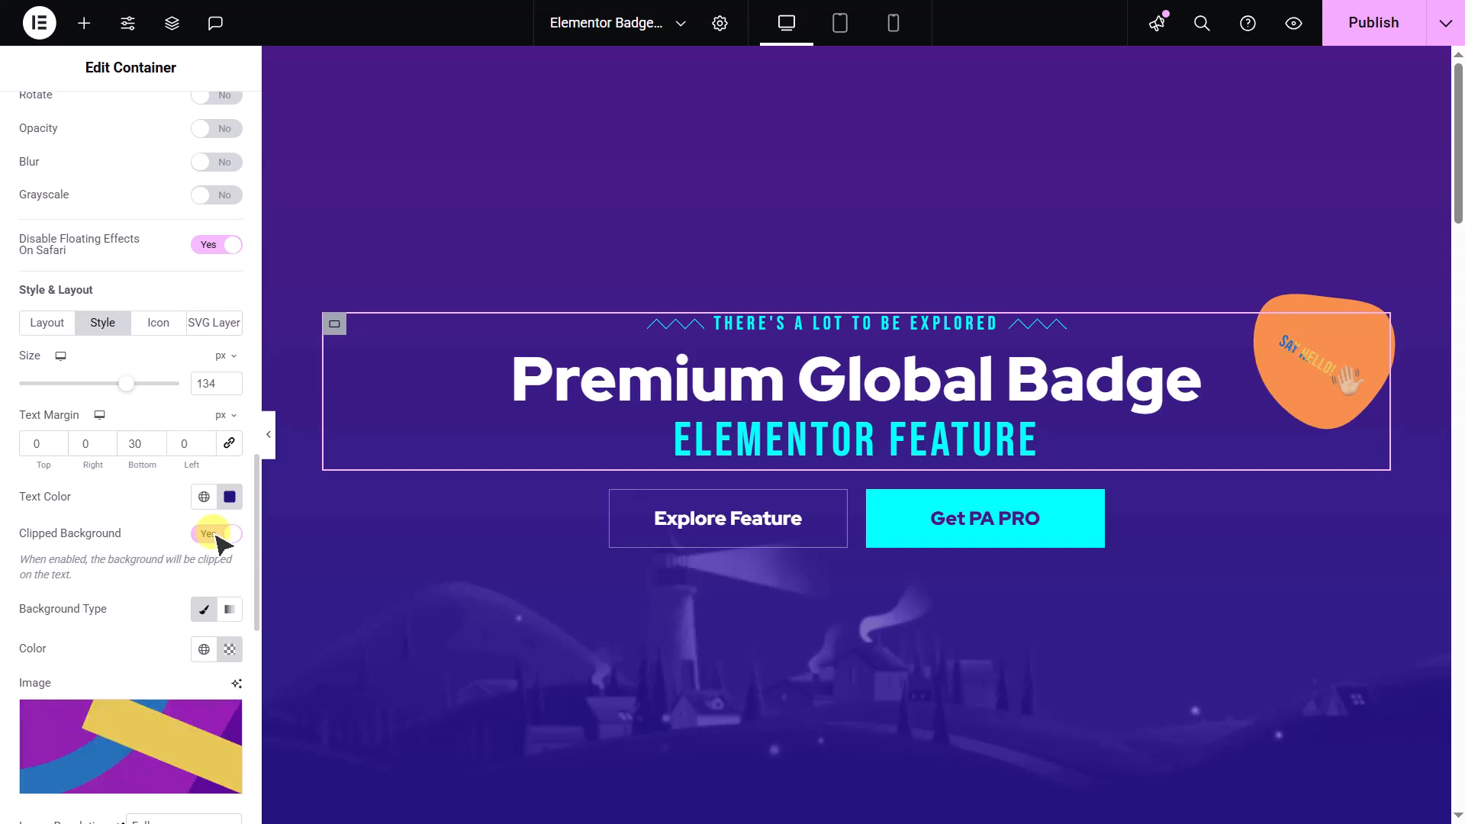
pyautogui.click(216, 533)
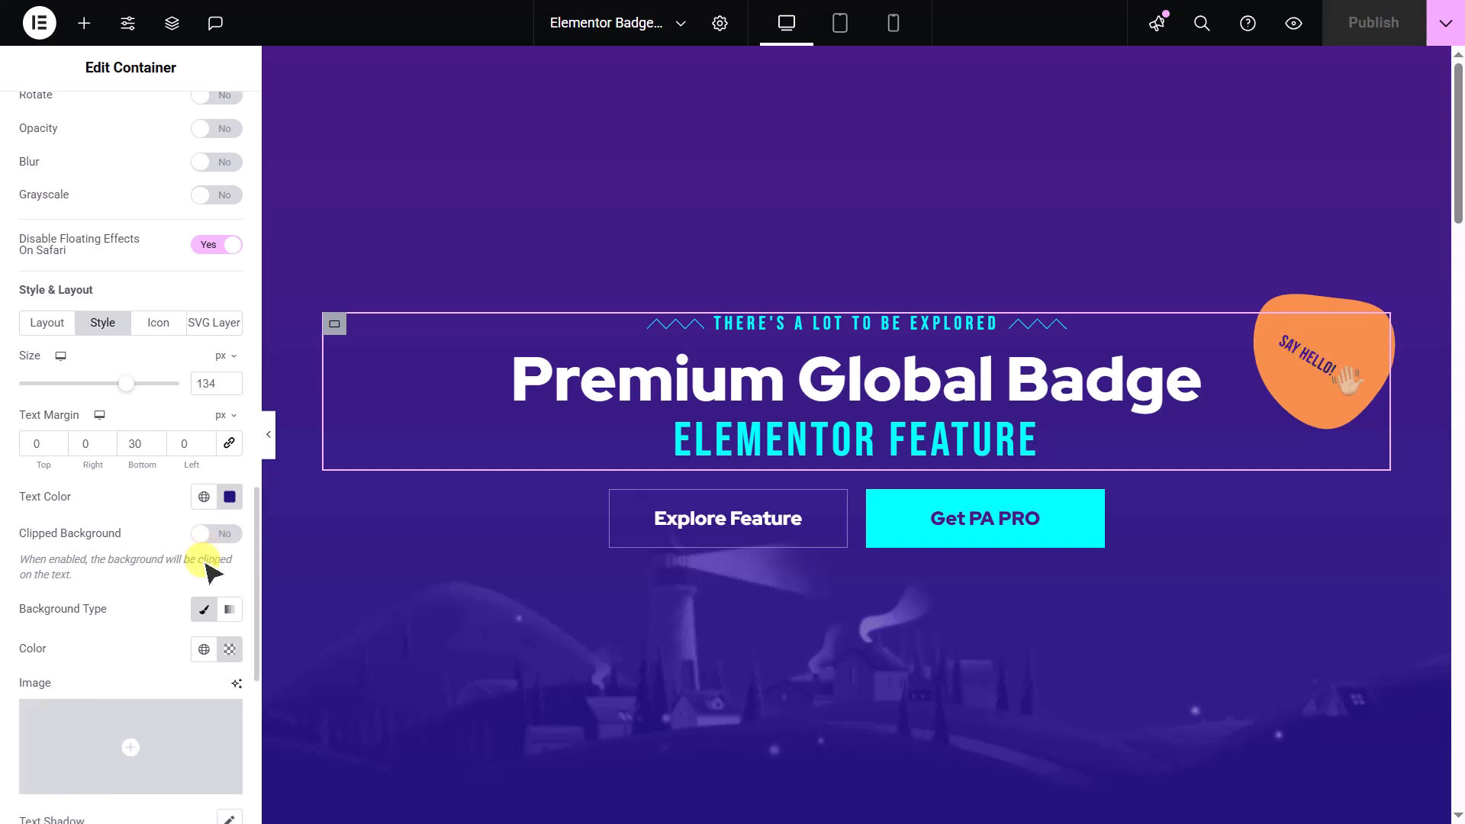
# - Try an advanced border radius beginning with 98% 2% 56% 44% on the badge, and turn it back off
pyautogui.scroll(-5, 170, 664)
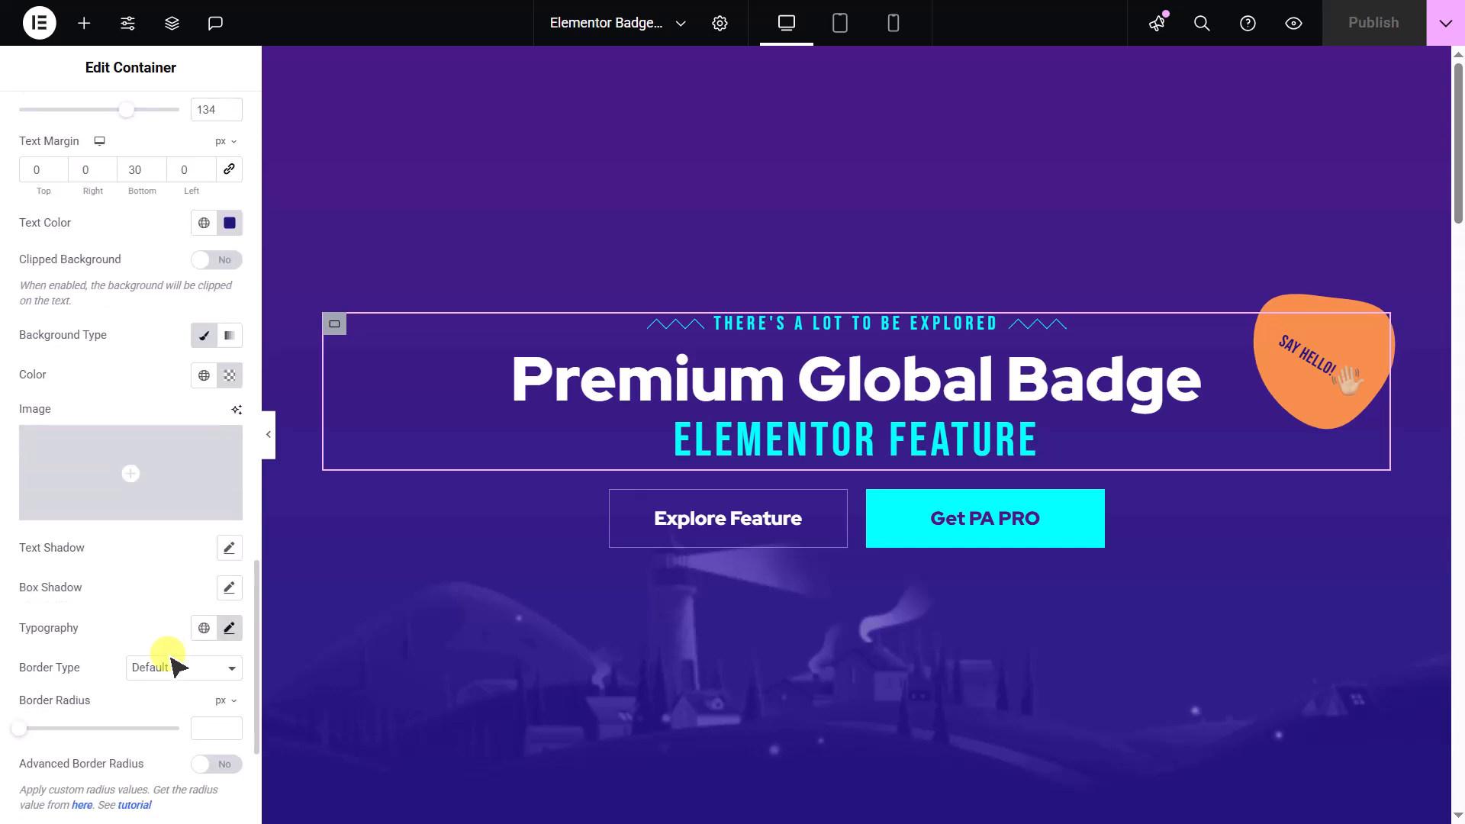
pyautogui.scroll(-2, 172, 666)
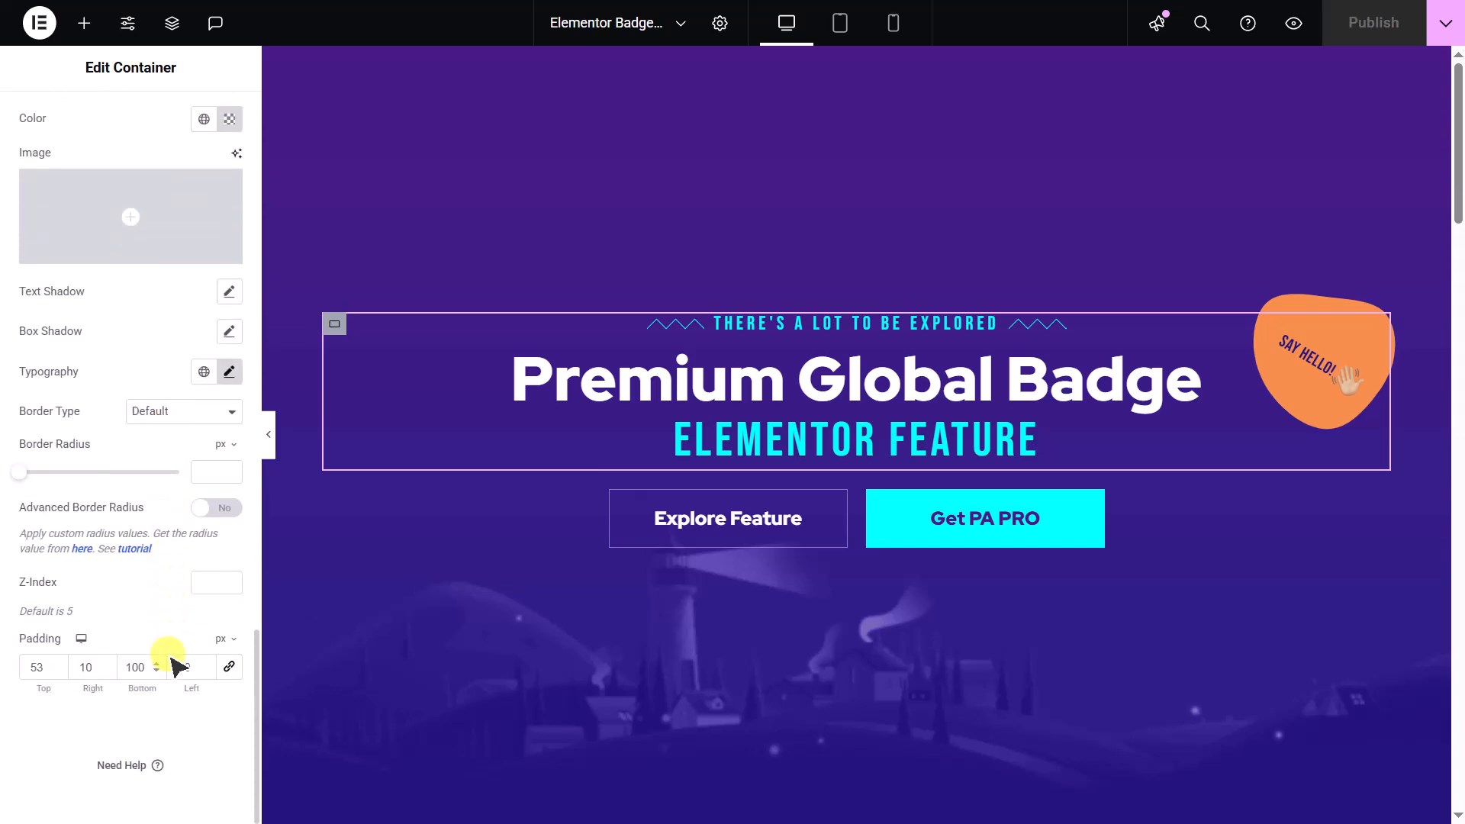
pyautogui.click(216, 508)
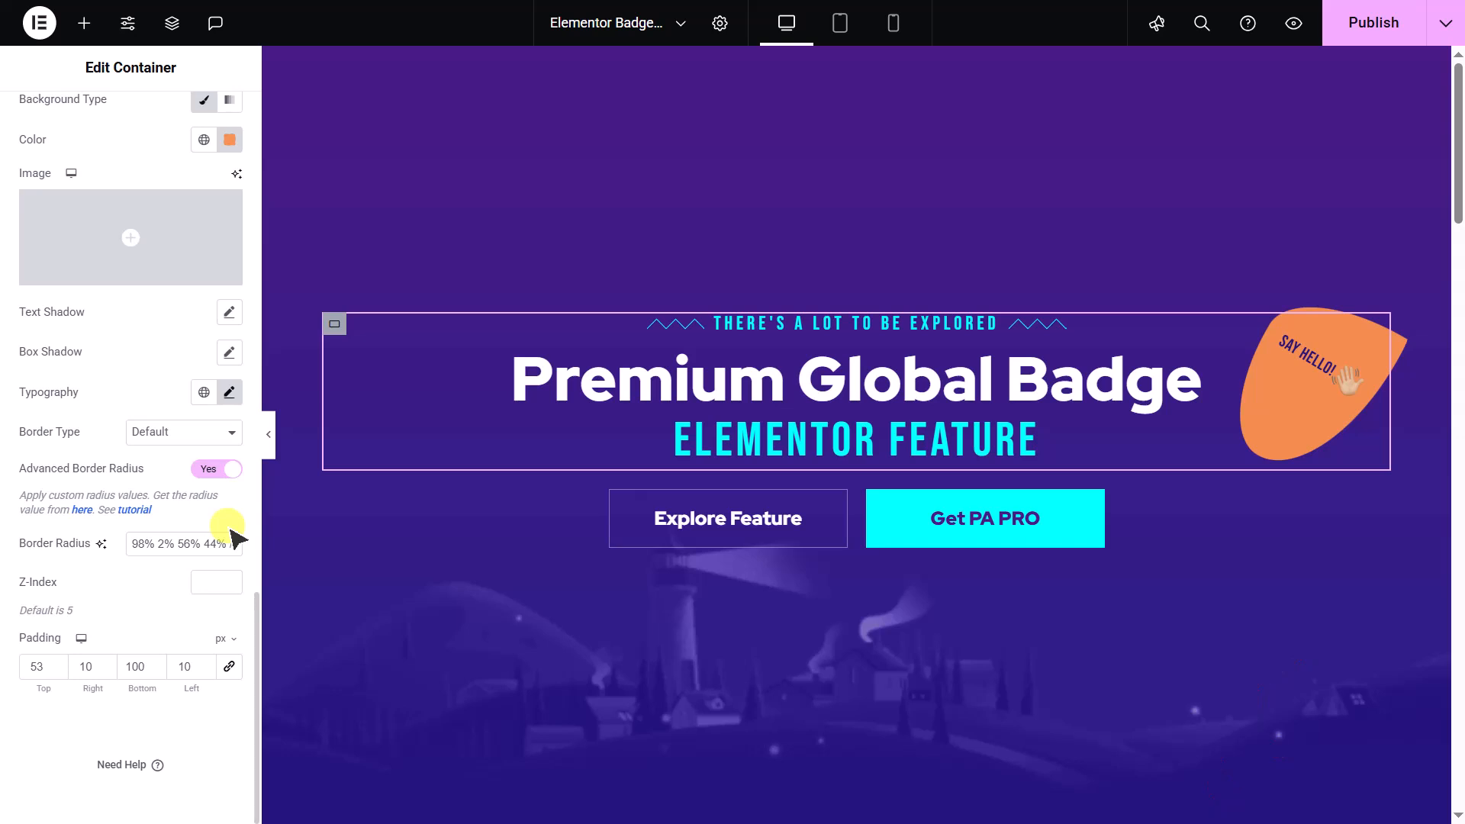
pyautogui.click(220, 469)
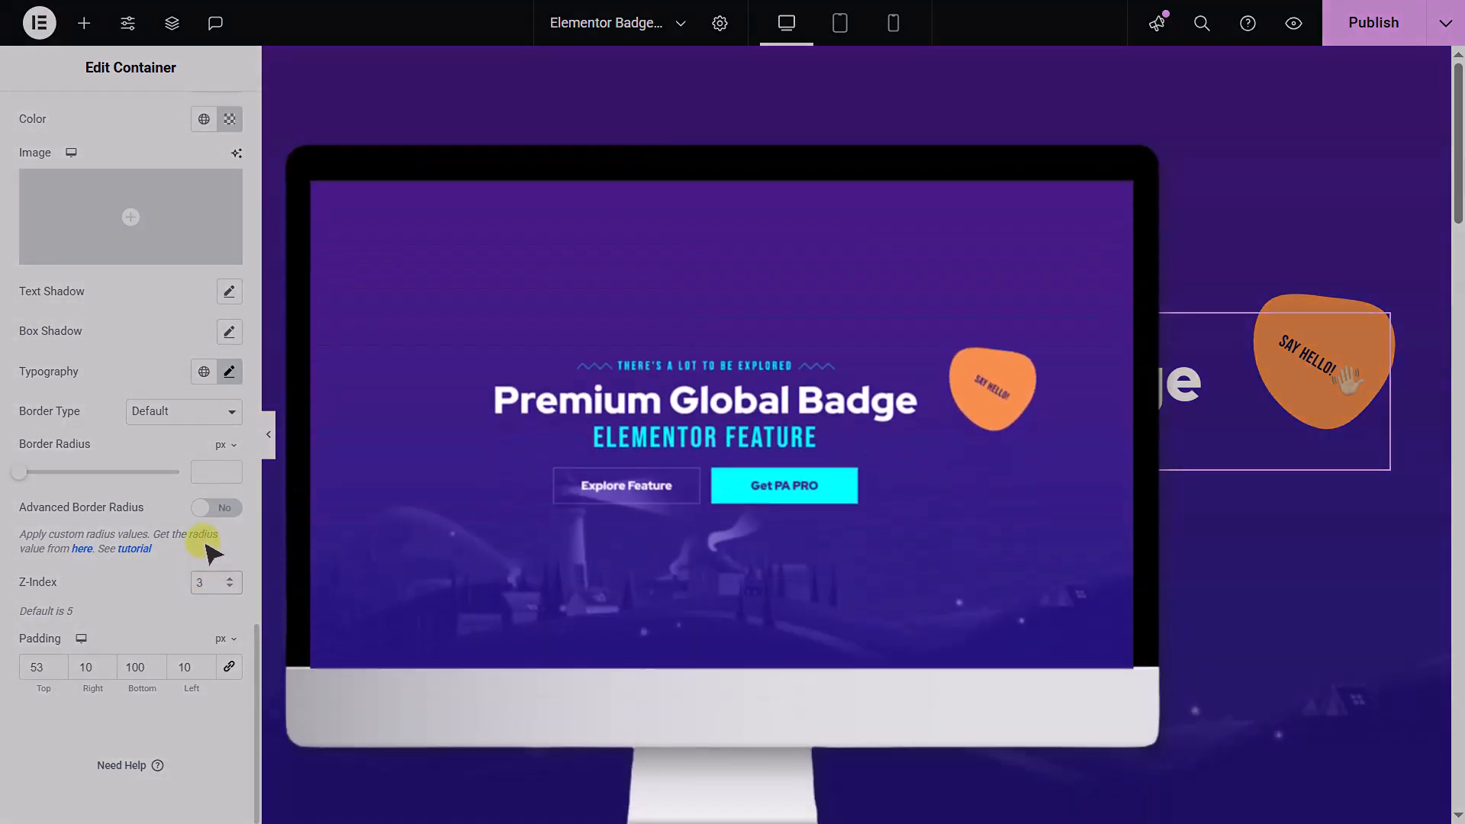
# - Try a badge icon size of 48 px and the icon's border radius, and restore the size to 33 px
pyautogui.scroll(2, 200, 488)
pyautogui.scroll(5, 194, 467)
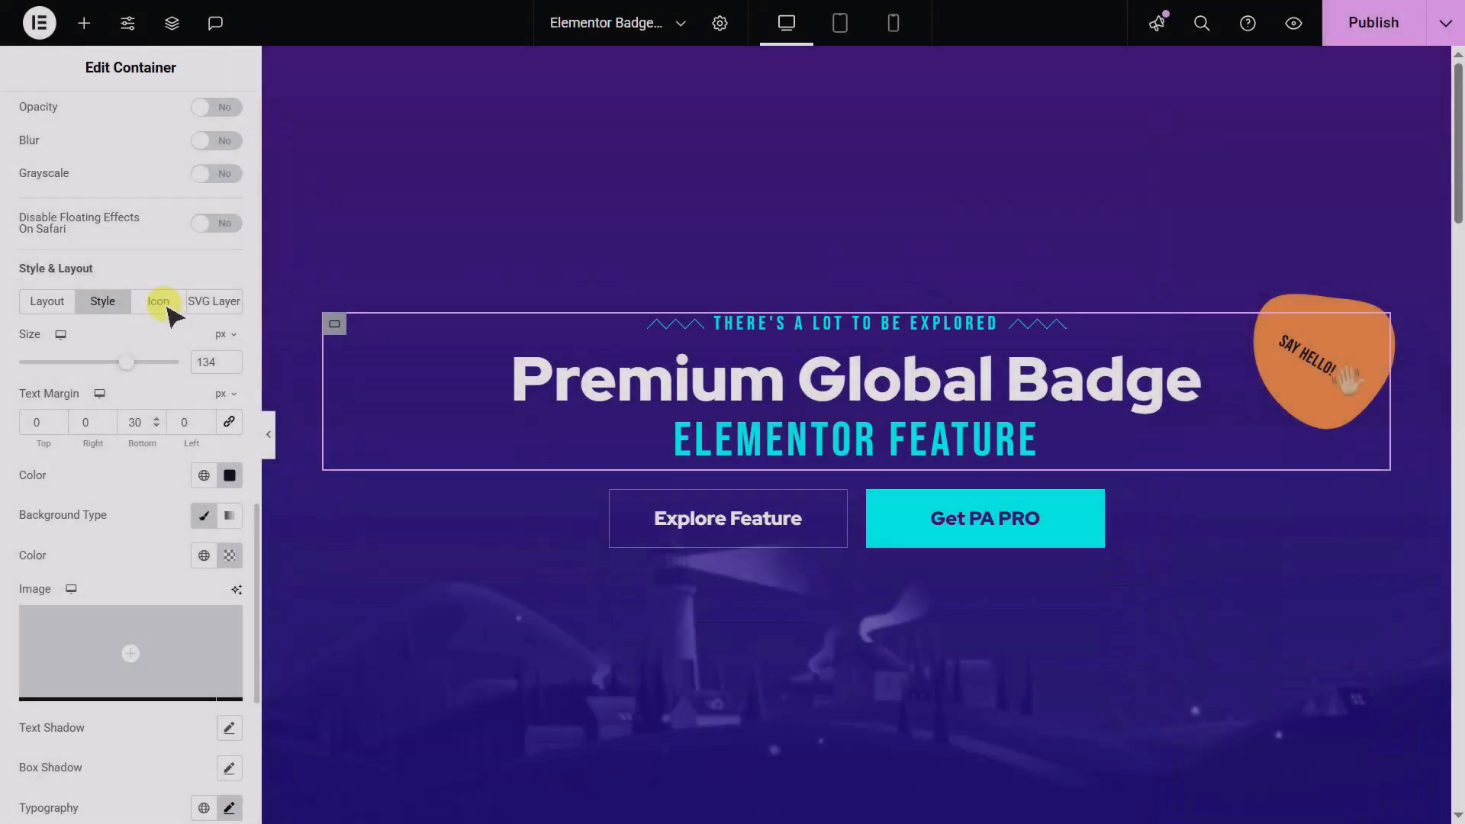
pyautogui.click(164, 301)
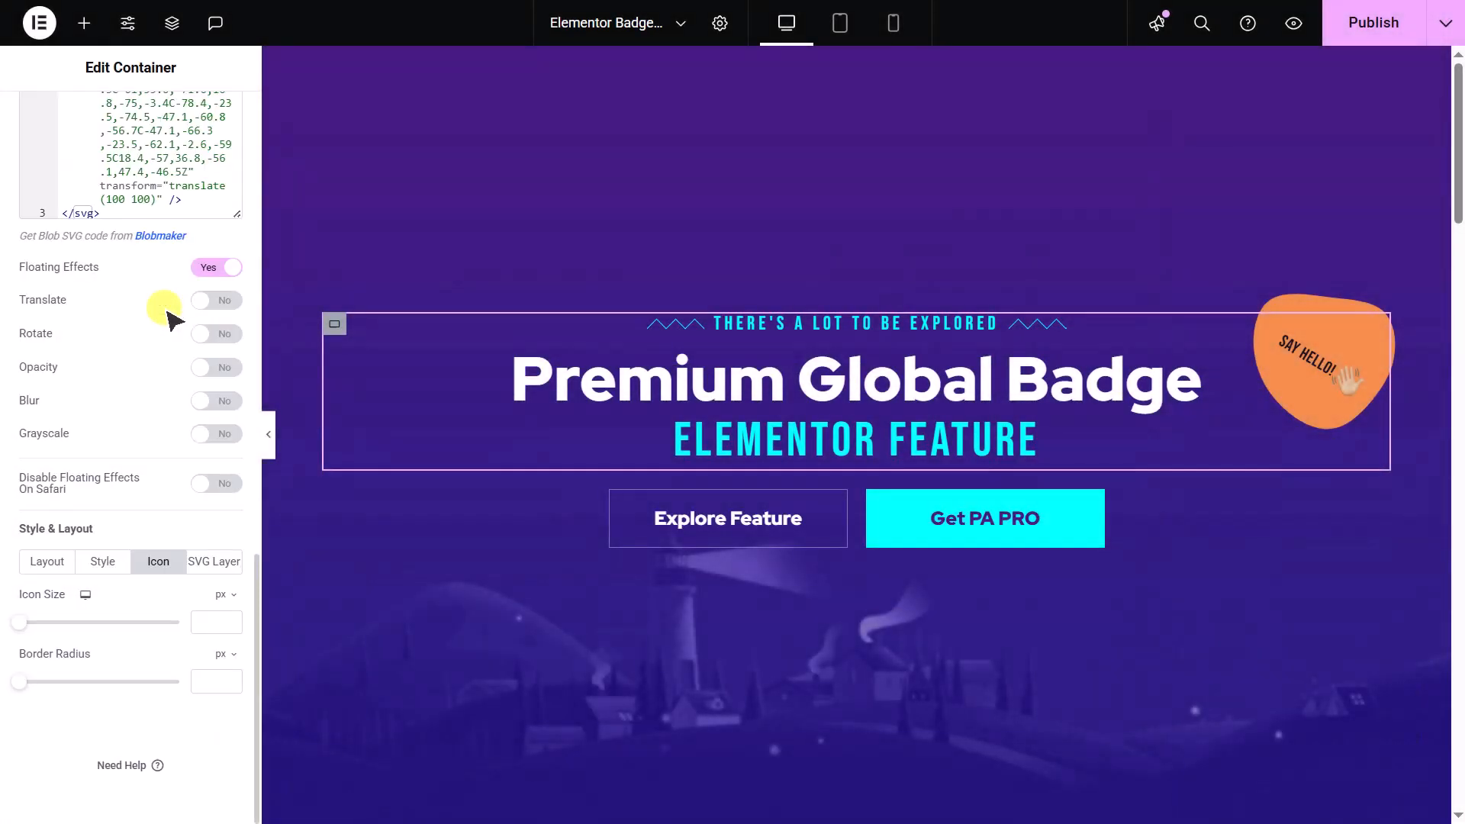
pyautogui.click(27, 622)
pyautogui.moveTo(31, 627); pyautogui.dragTo(25, 683)
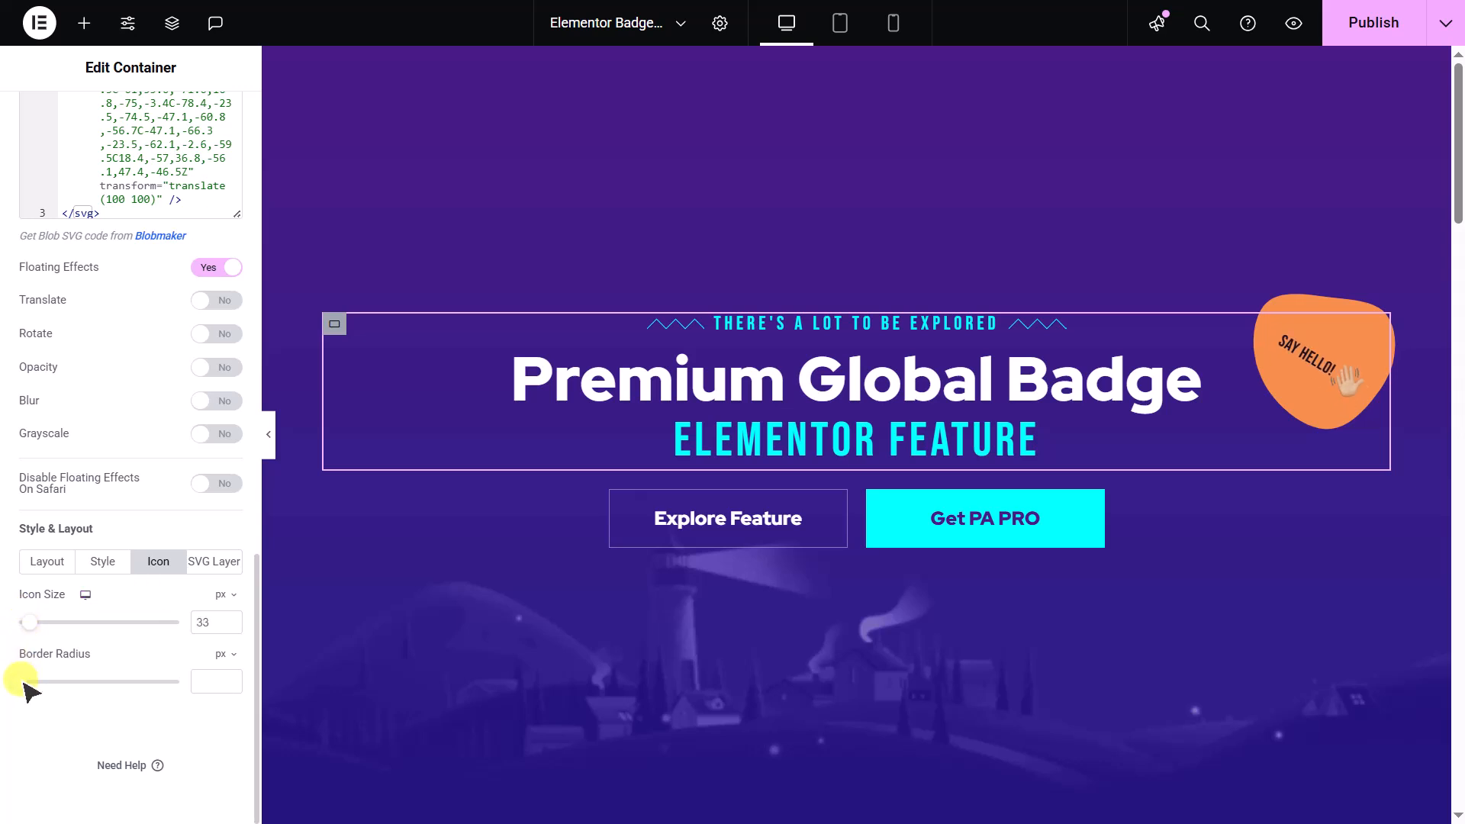
# - Try the SVG layer's size and a horizontal offset of -81 px, restore them to 220 and -50 px, and set the vertical offset to -55 px
pyautogui.click(206, 571)
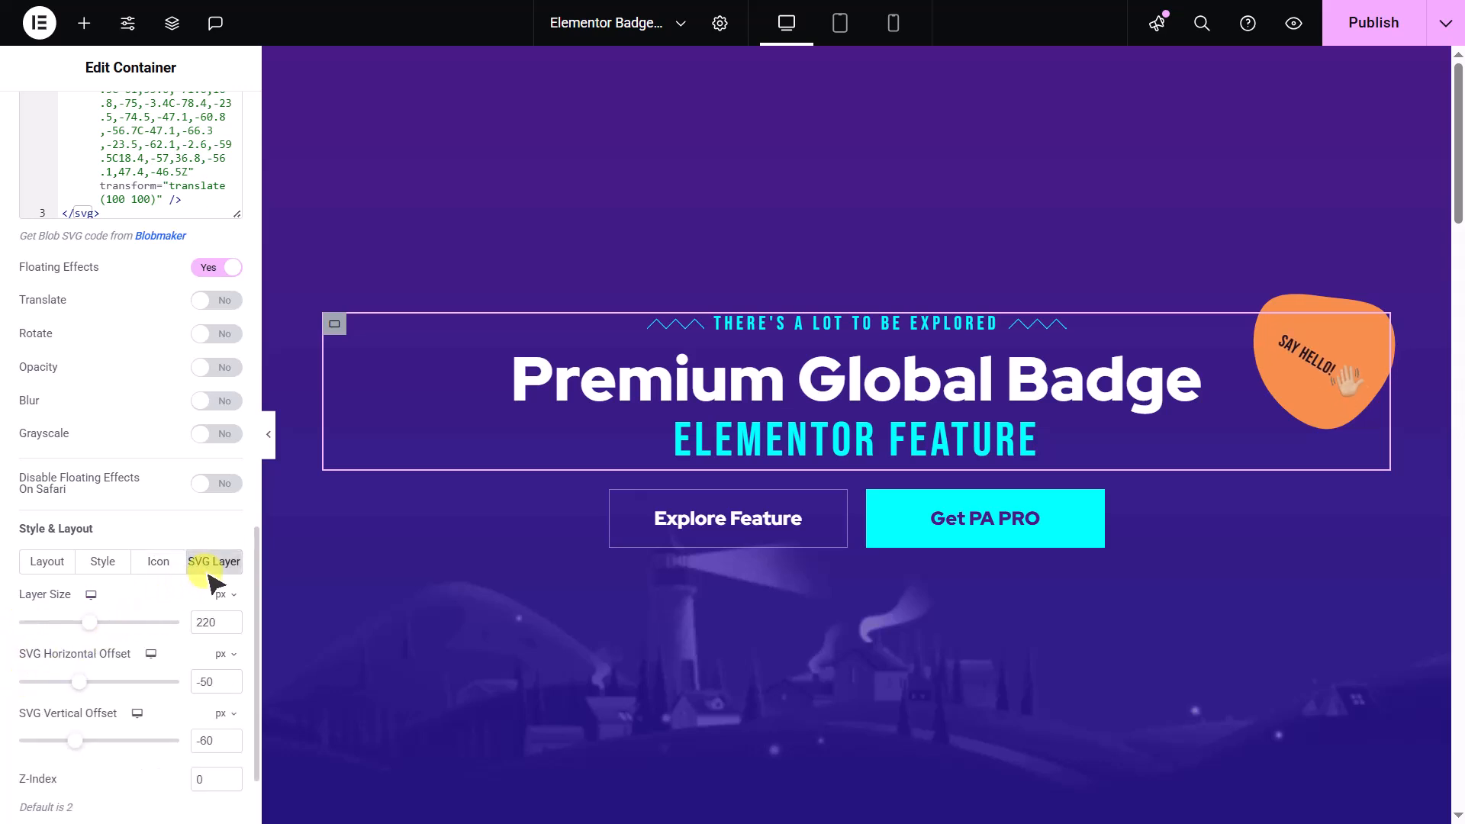
pyautogui.scroll(-1, 210, 580)
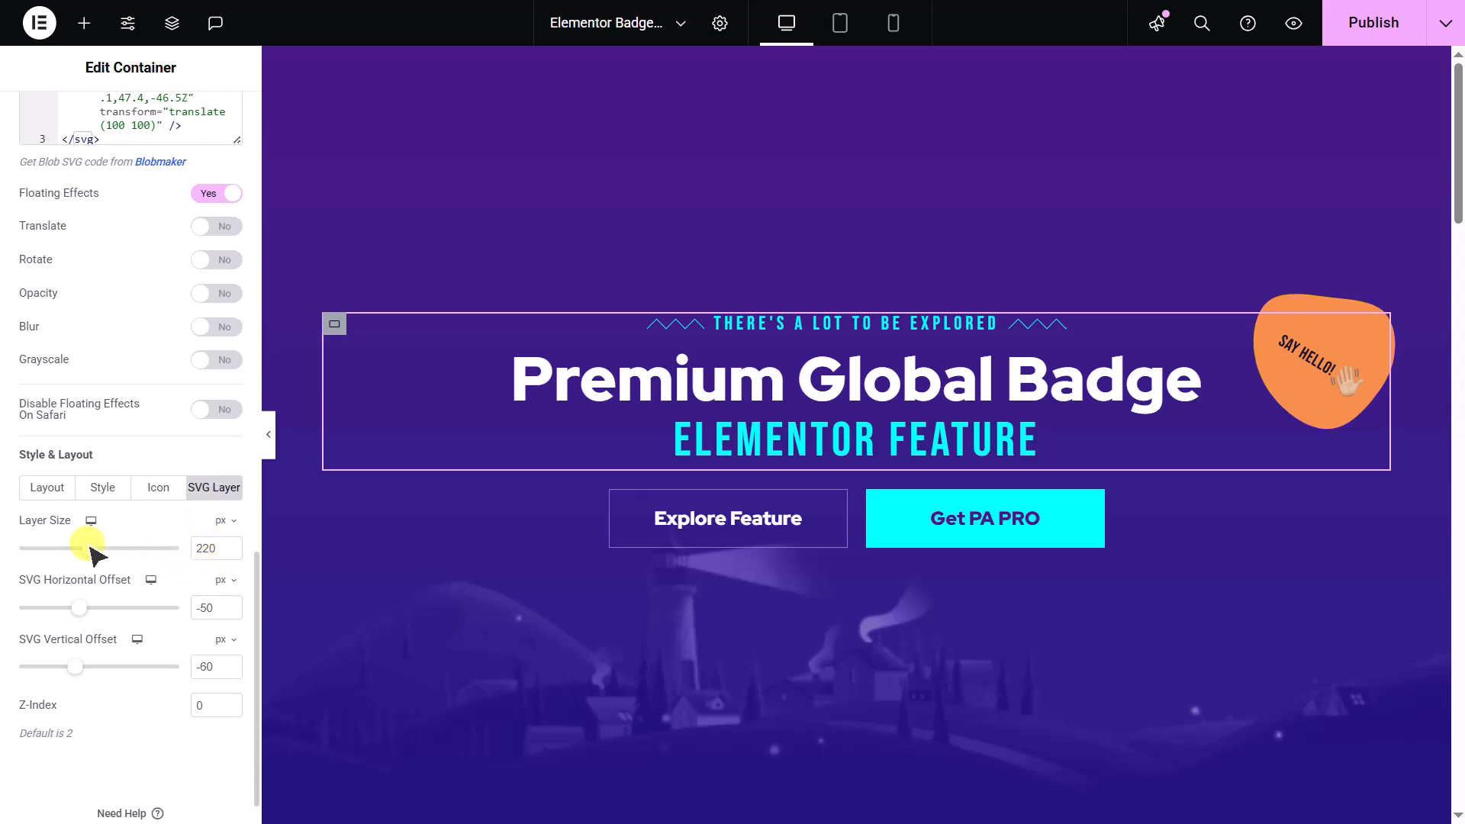
pyautogui.moveTo(90, 551); pyautogui.dragTo(89, 550)
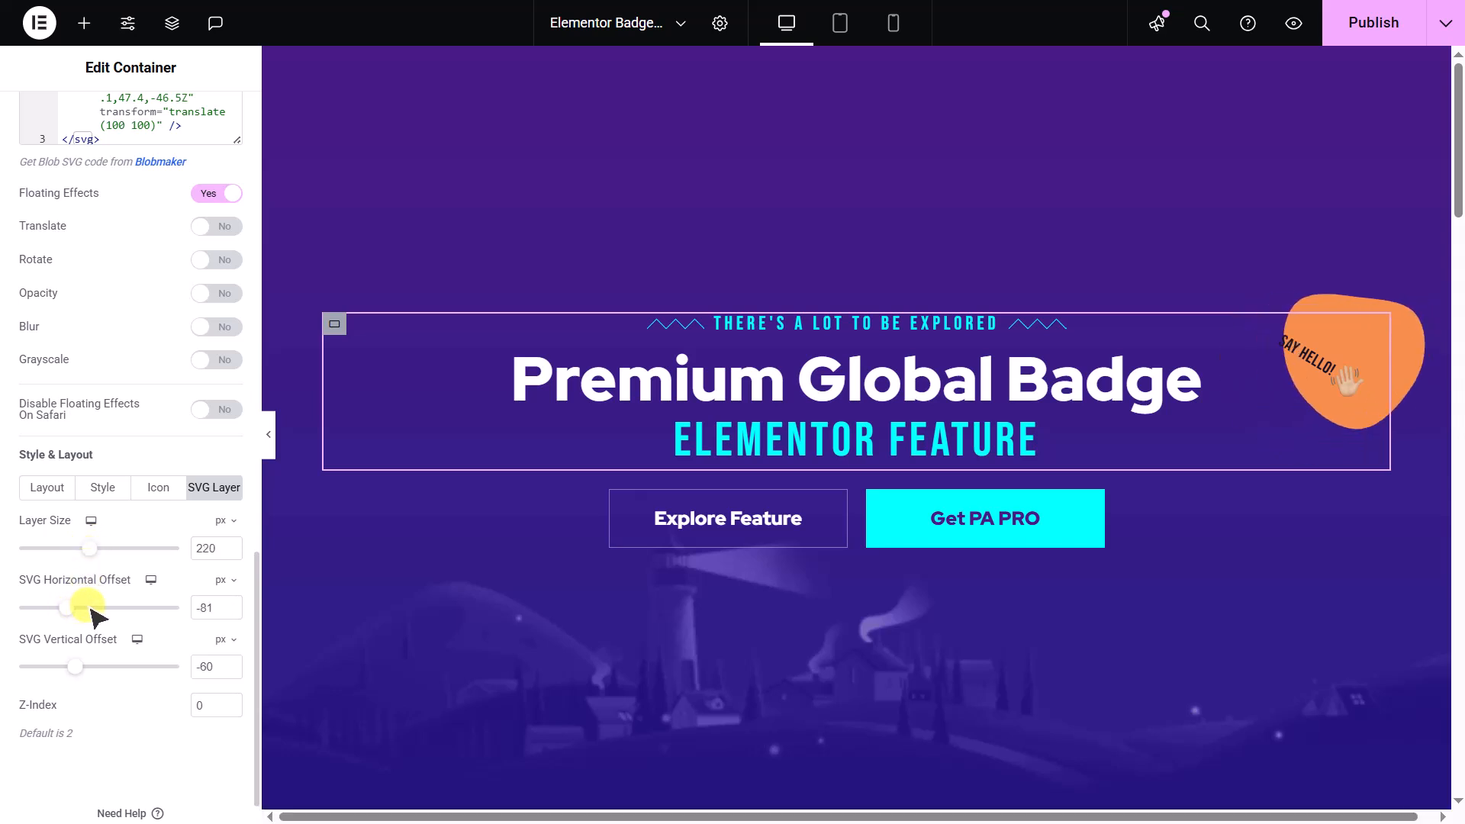
pyautogui.moveTo(66, 671); pyautogui.dragTo(92, 679)
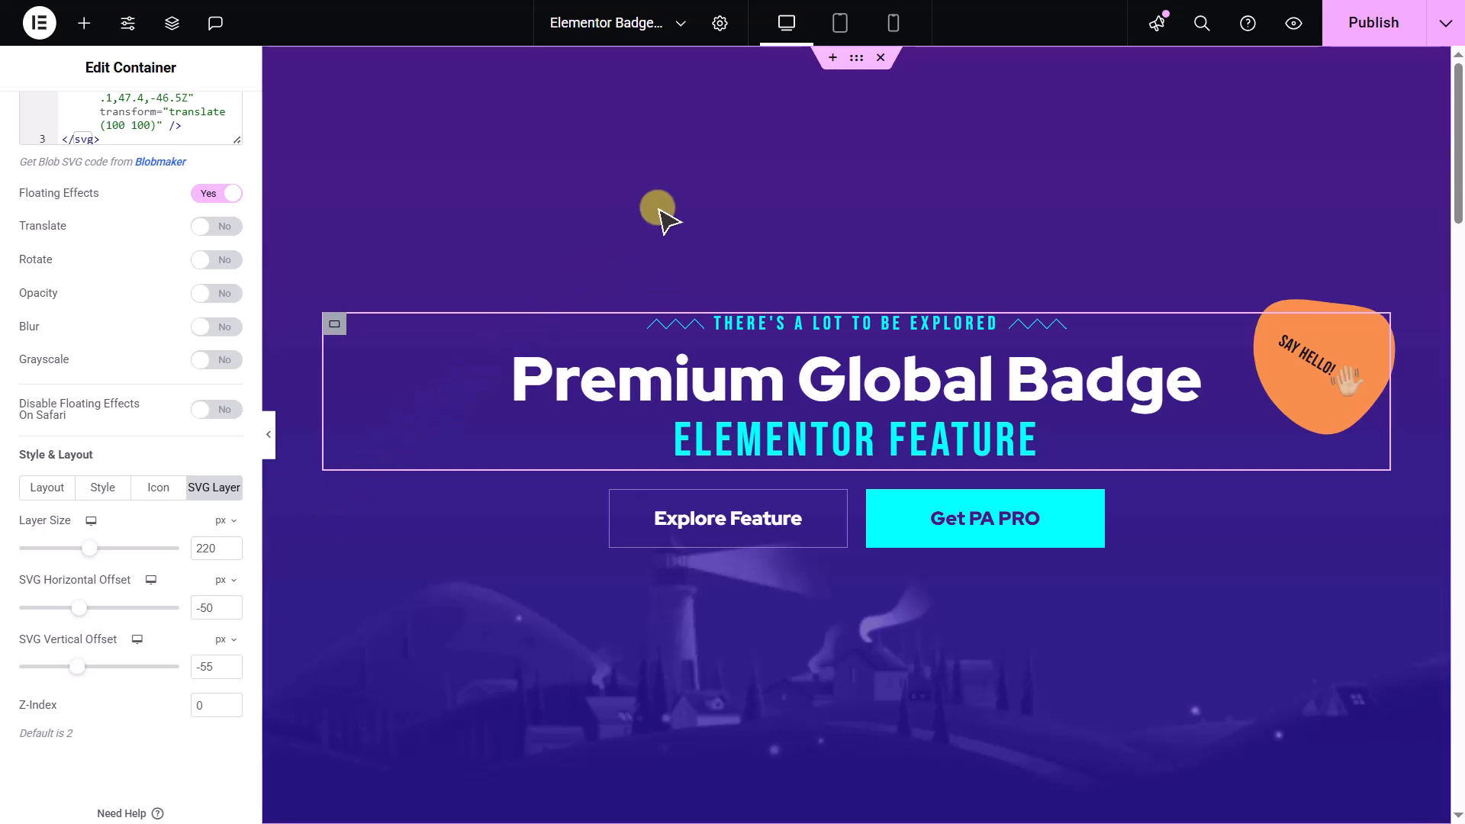
# - Add a section above the hero and insert the "Powerful Yet Innovative" container template from the Premium Templates filtered by the Badge widget
pyautogui.click(832, 59)
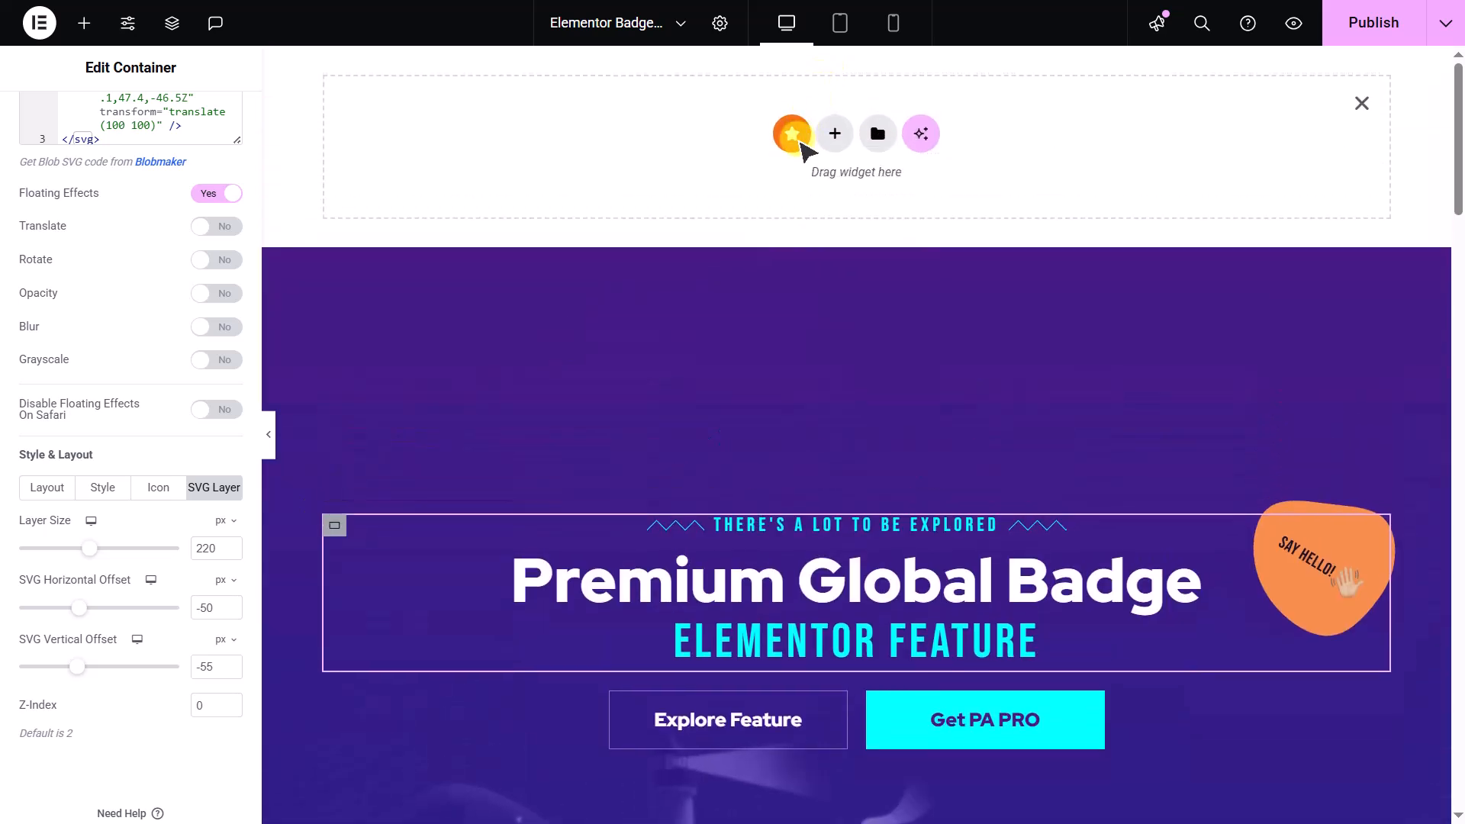
pyautogui.click(801, 144)
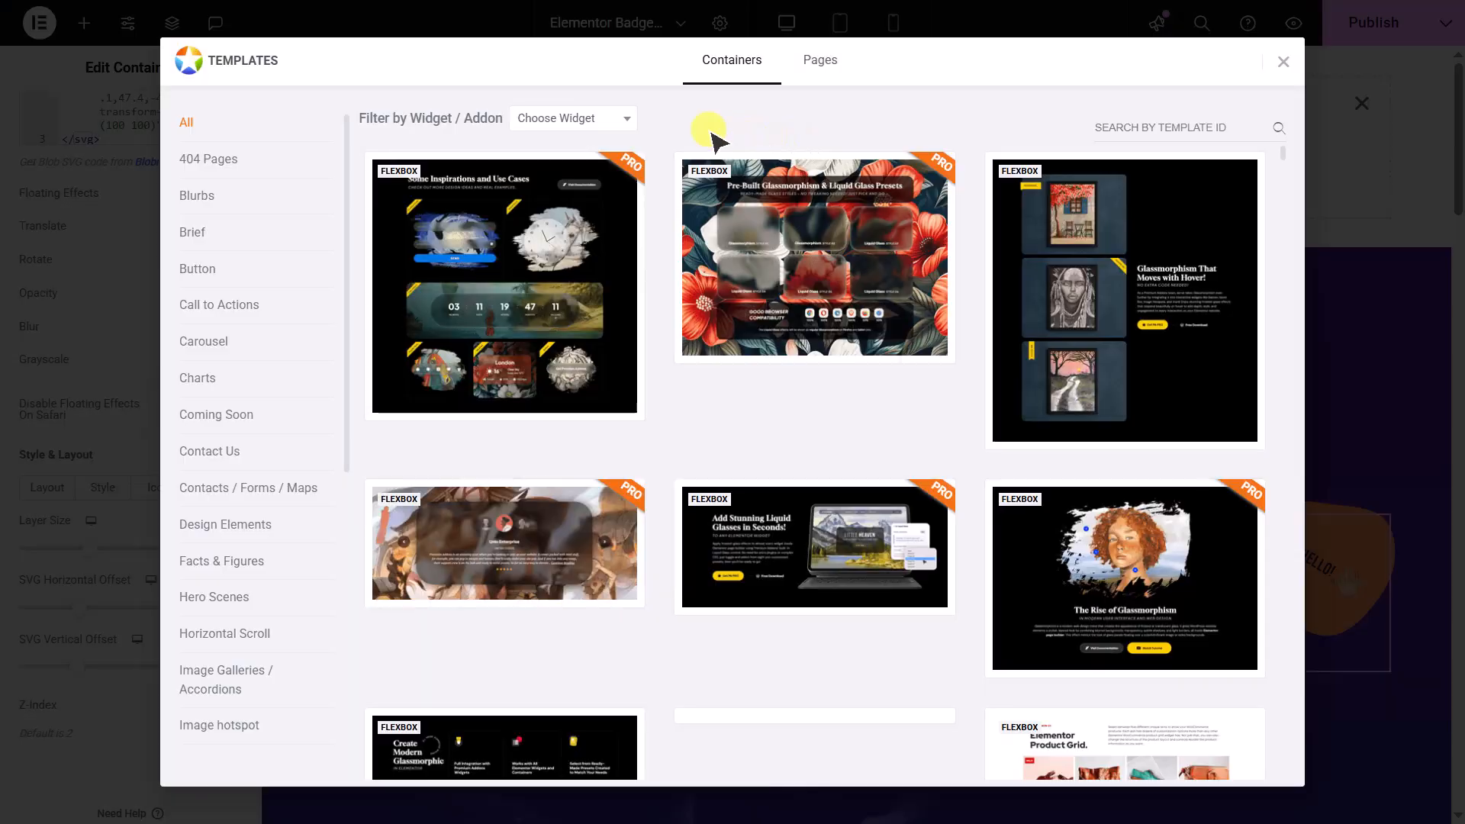
pyautogui.click(625, 121)
pyautogui.write('Badge')
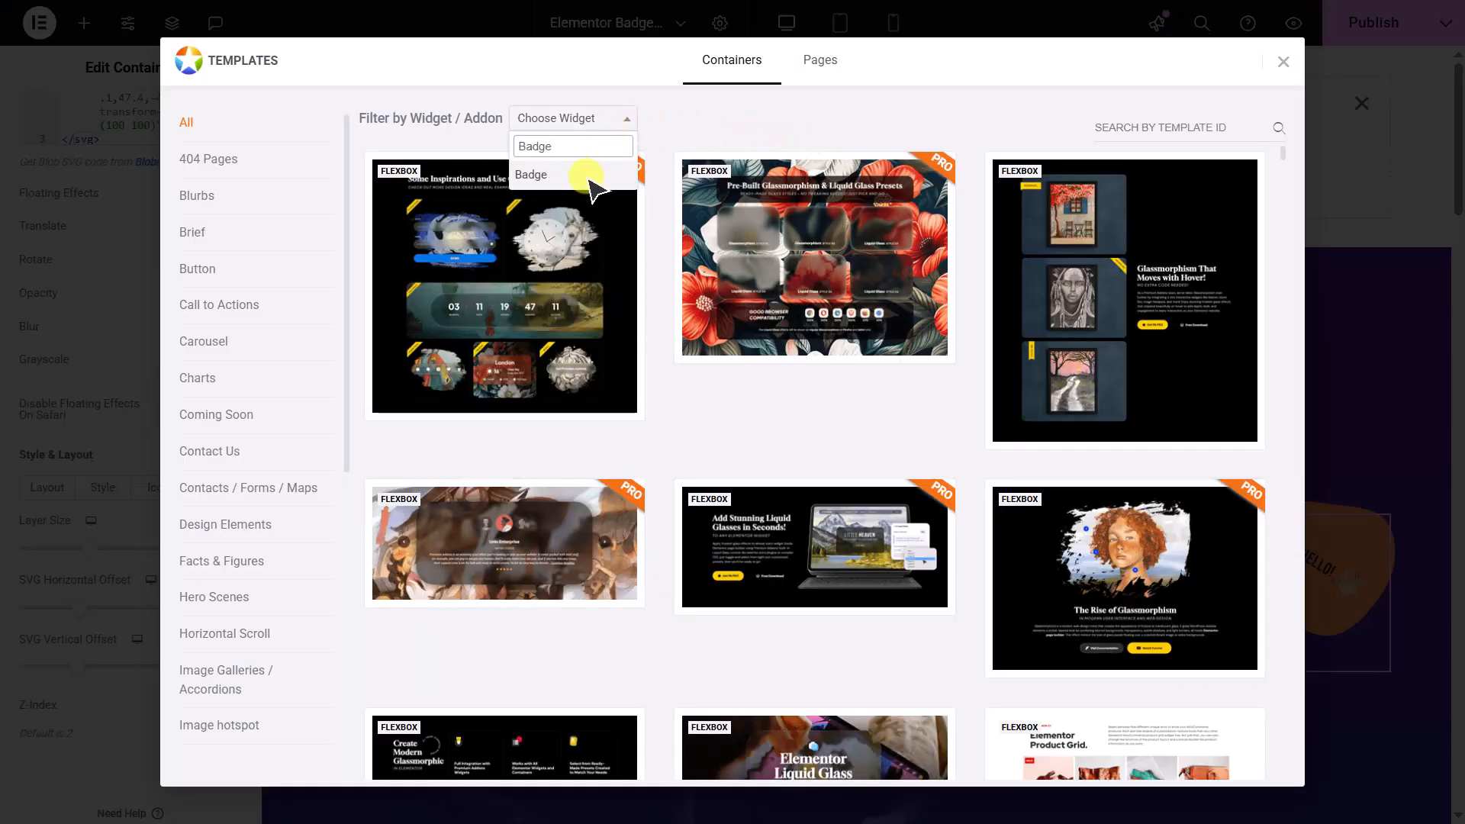
pyautogui.click(589, 182)
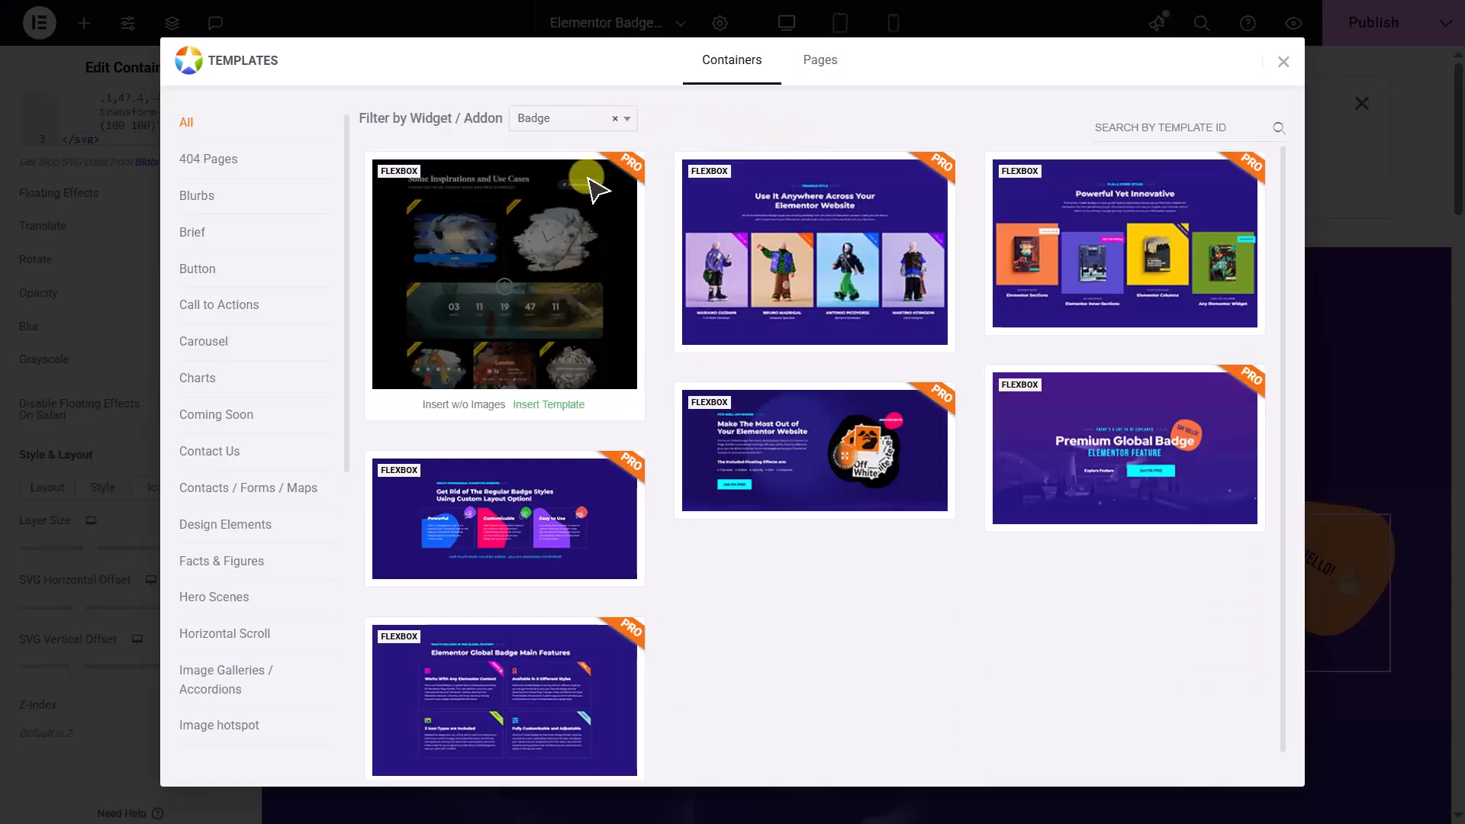
pyautogui.click(1099, 238)
pyautogui.click(1179, 60)
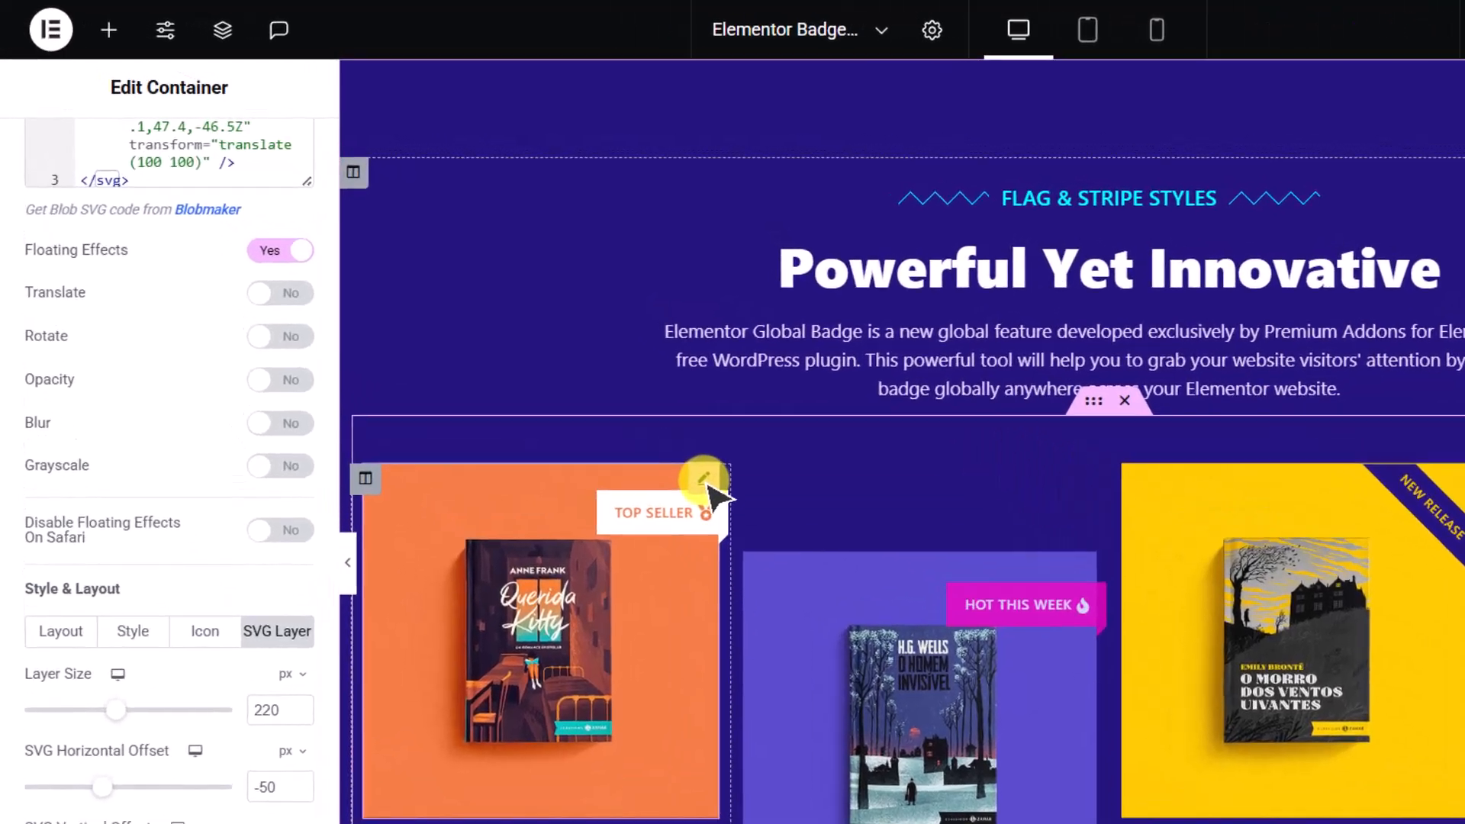
# - Examine the Global Badge settings of the orange "Top Seller" book image and of the container holding the four books
pyautogui.click(544, 370)
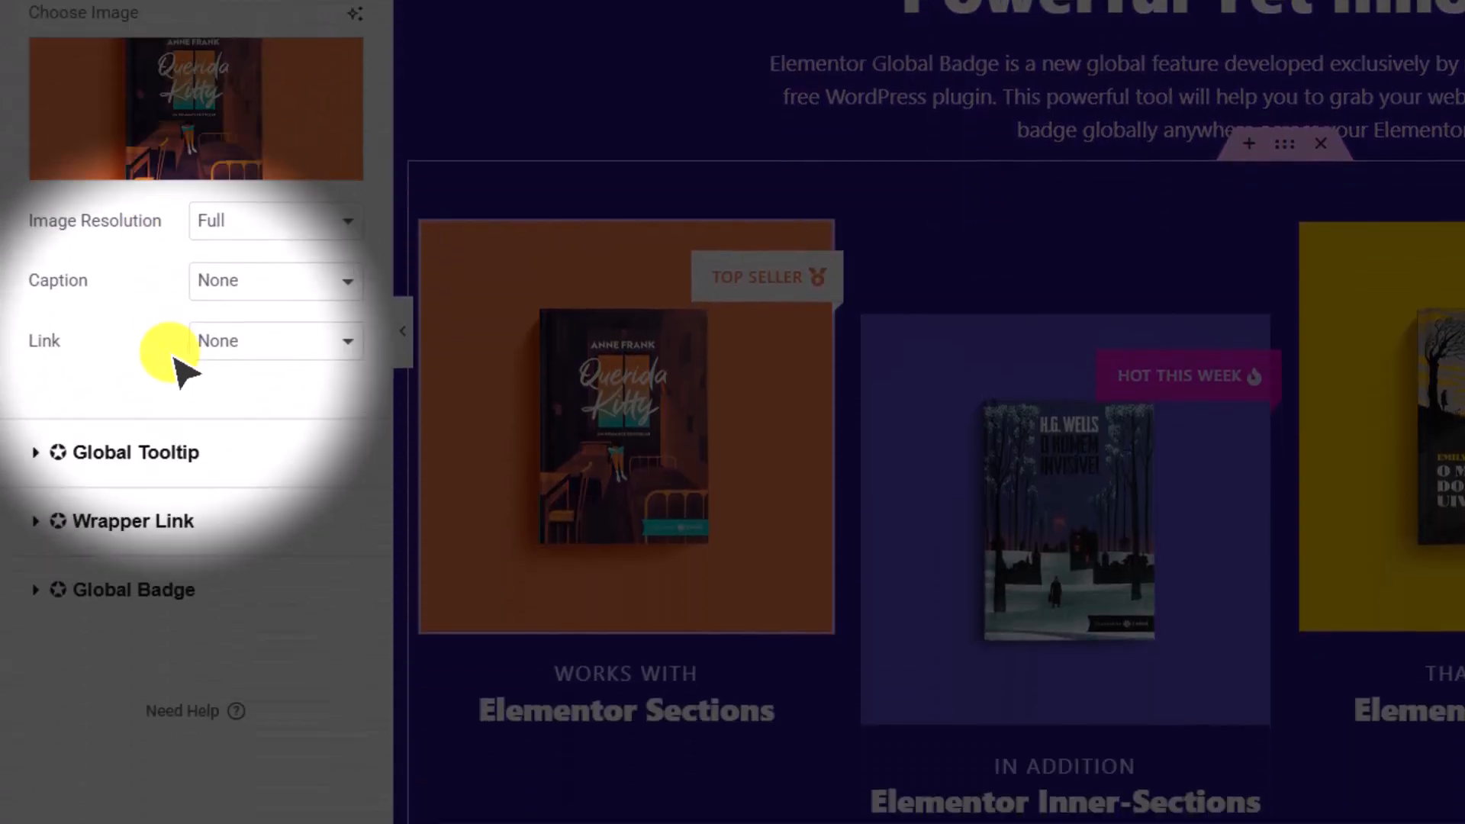
pyautogui.click(263, 590)
pyautogui.scroll(-4, 266, 496)
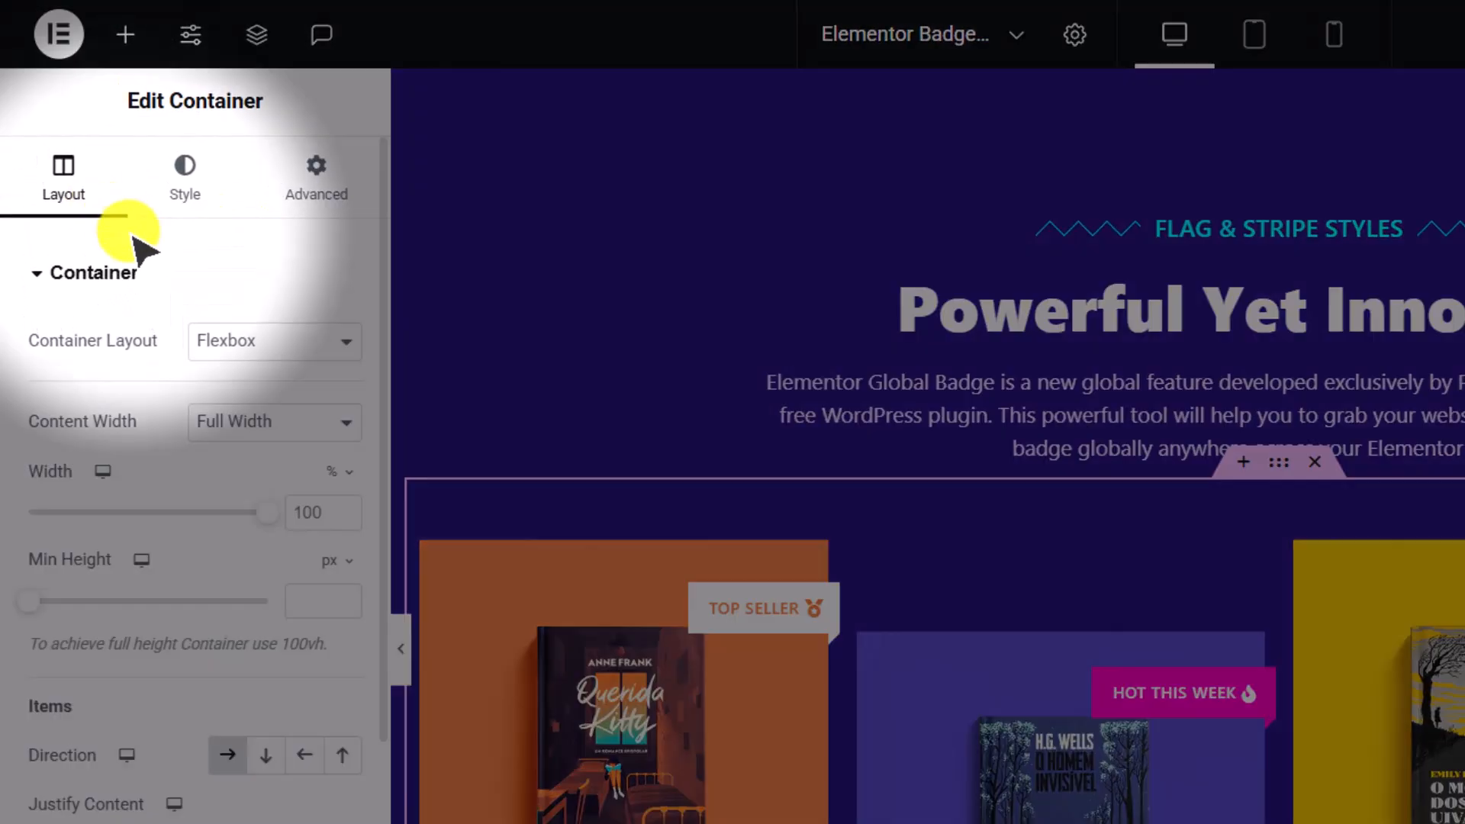
pyautogui.click(153, 271)
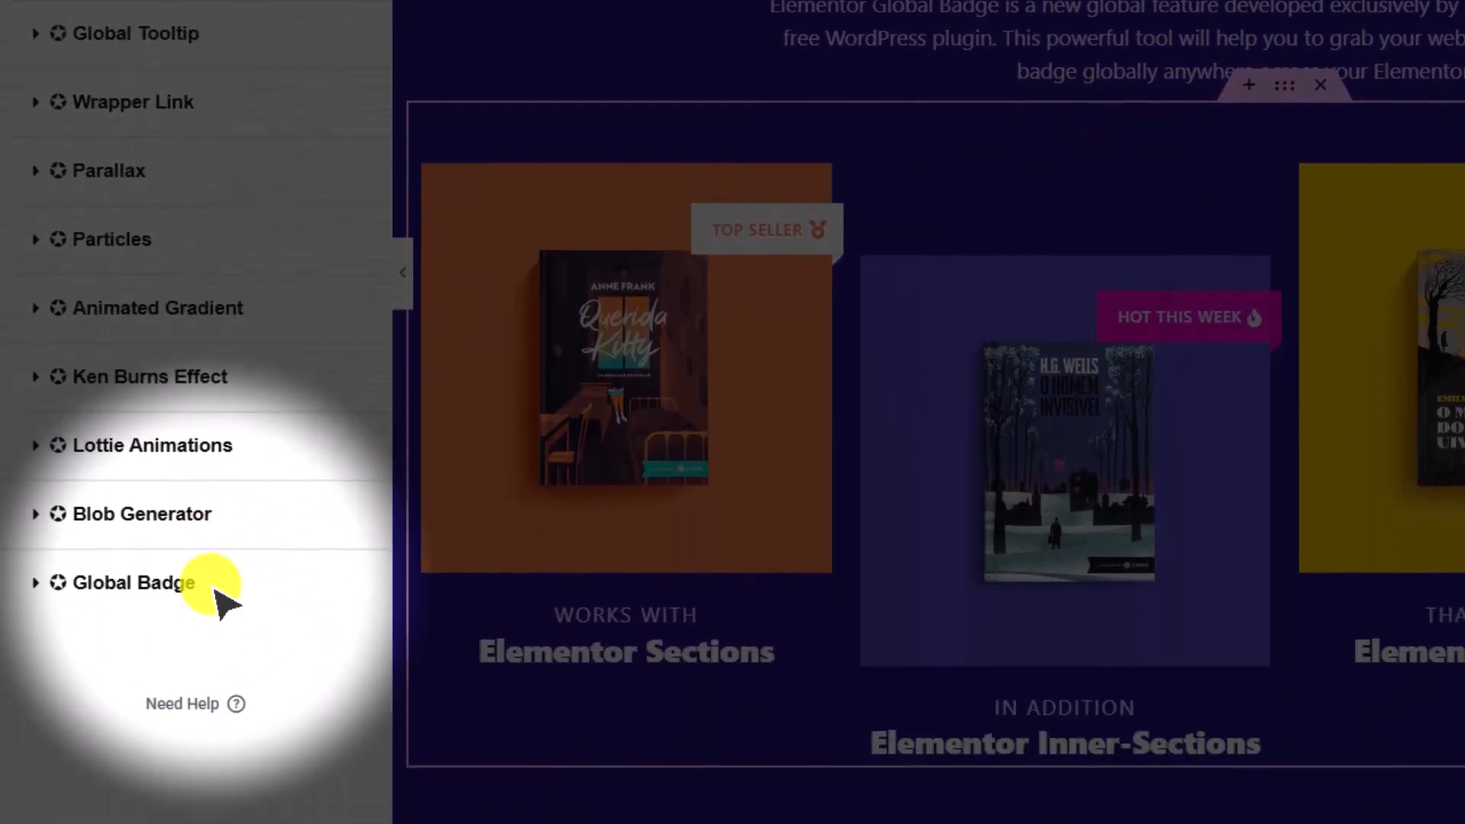
pyautogui.click(204, 580)
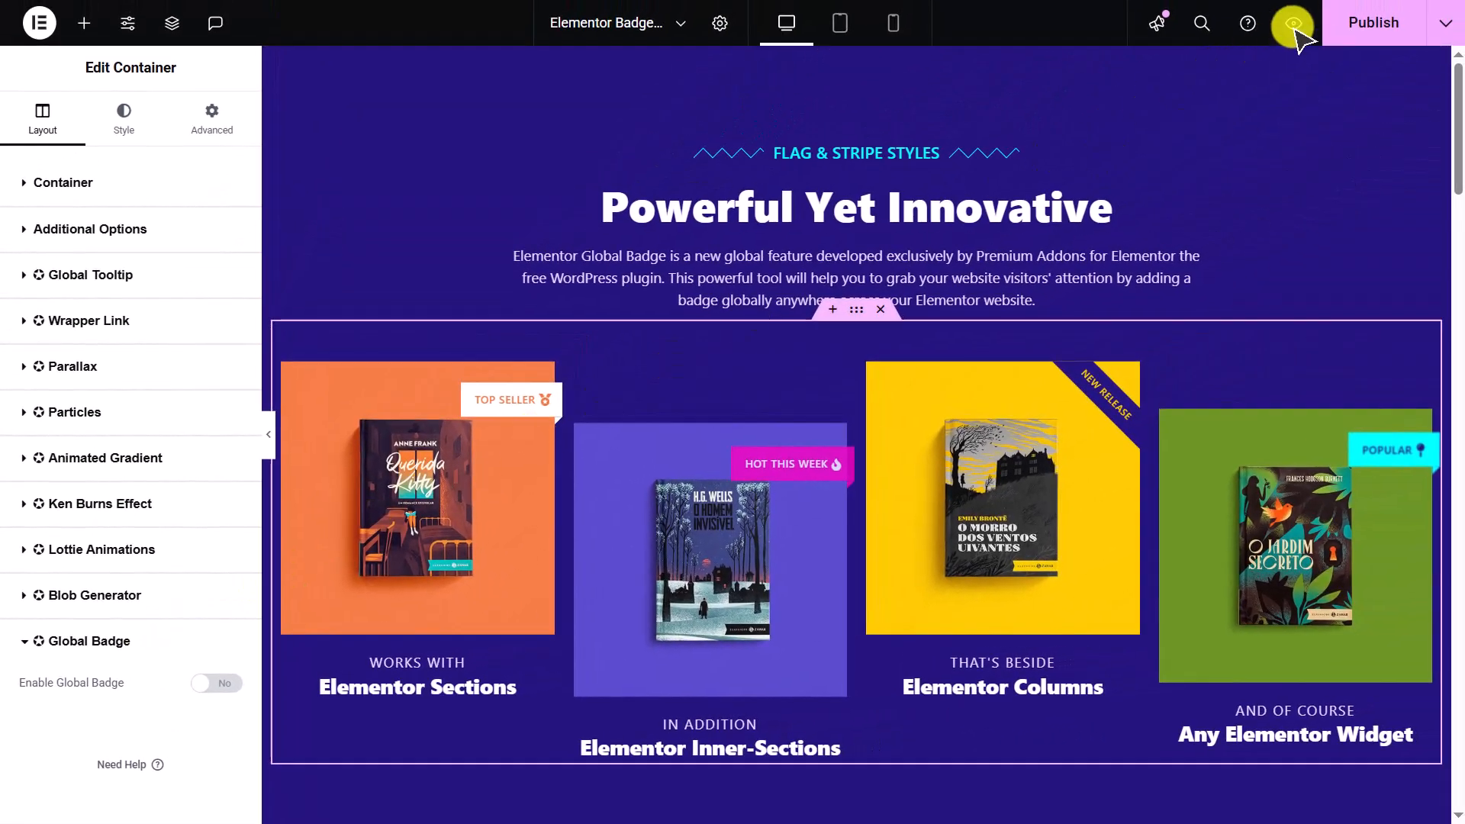
# - Preview the page and examine the flag and stripe badges on the four book images
pyautogui.click(1292, 43)
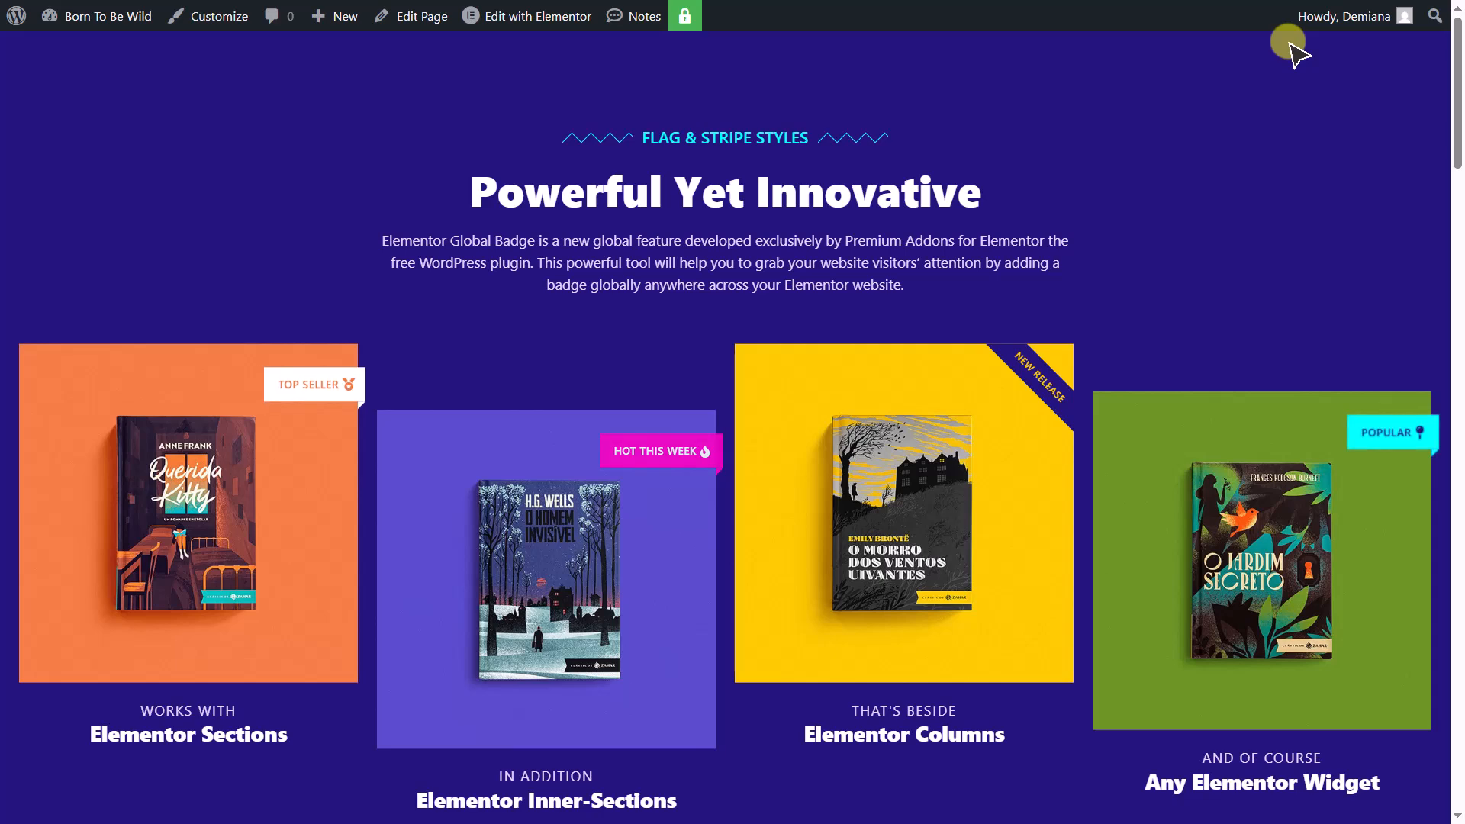
pyautogui.scroll(-2, 1298, 53)
pyautogui.scroll(1, 1297, 53)
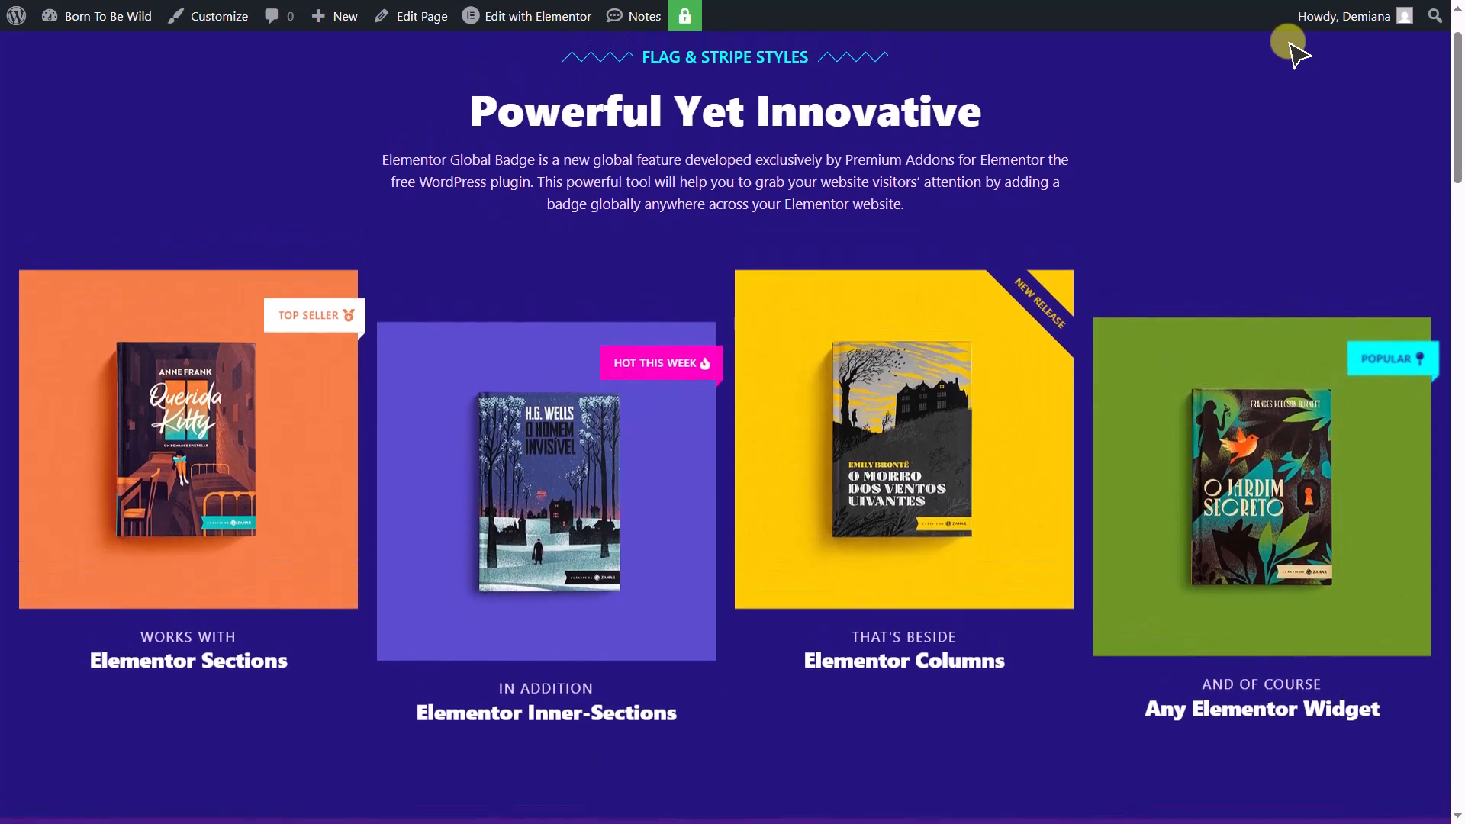
pyautogui.scroll(1, 1295, 51)
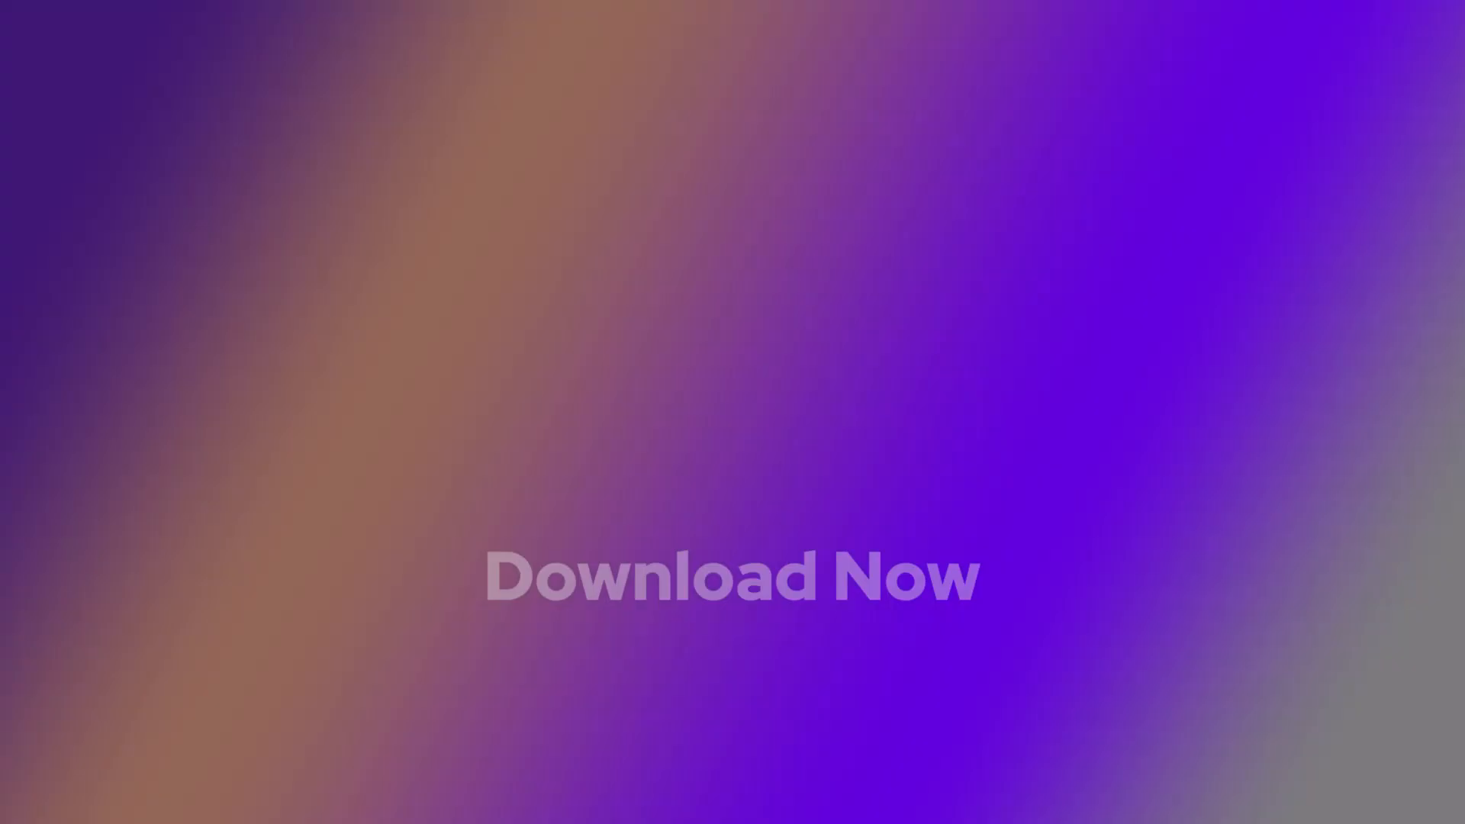